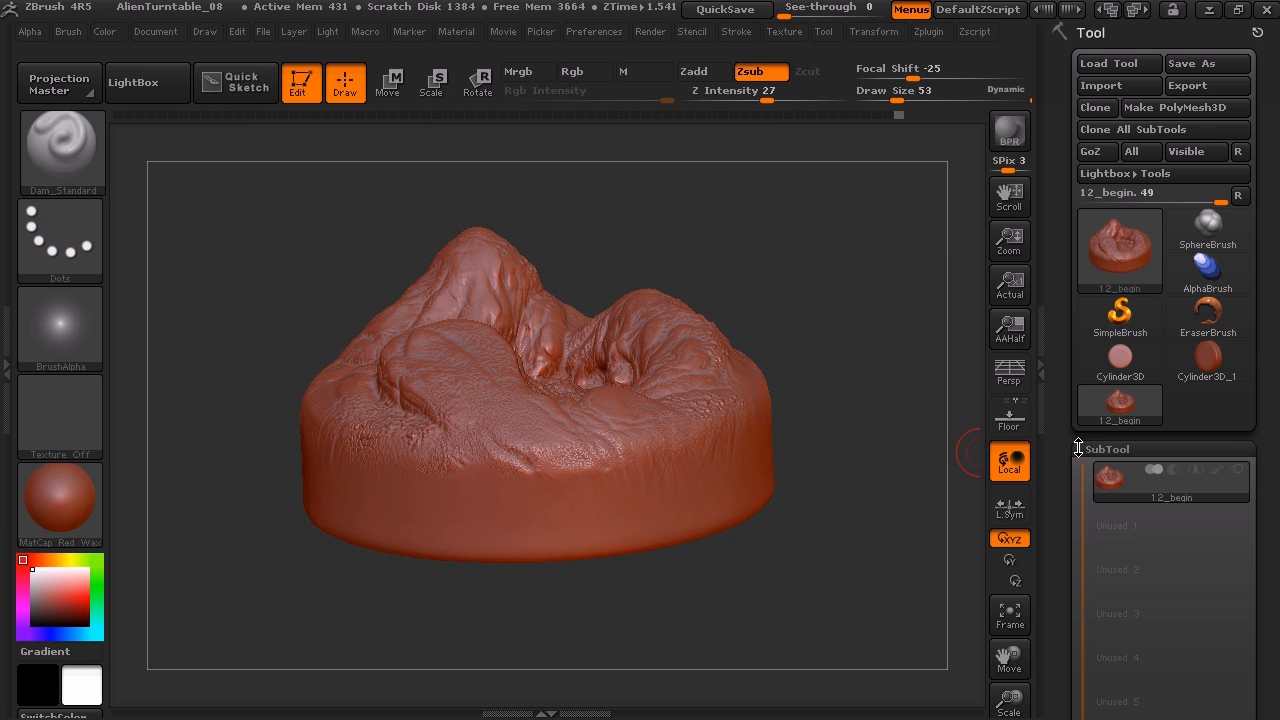
Examine the SubTool list and its management controls for the 12_begin sculpt.
{"action": "left_click", "coordinate": [1097, 449]}
{"action": "left_click_drag", "start_coordinate": [1075, 453], "coordinate": [1063, 378]}
{"action": "scroll", "coordinate": [1063, 378], "scroll_direction": "up", "scroll_amount": 1}
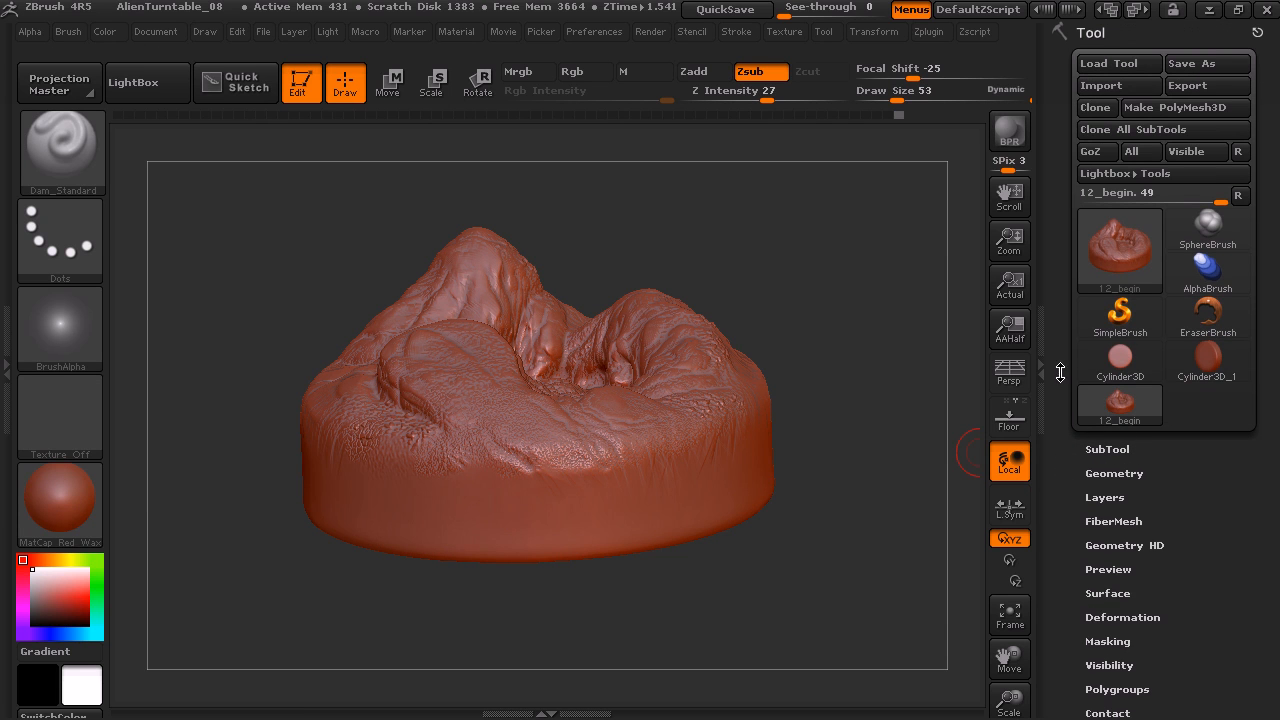
{"action": "left_click", "coordinate": [1101, 453]}
{"action": "left_click_drag", "start_coordinate": [1069, 307], "coordinate": [1065, 423]}
{"action": "scroll", "coordinate": [1065, 423], "scroll_direction": "up", "scroll_amount": 1}
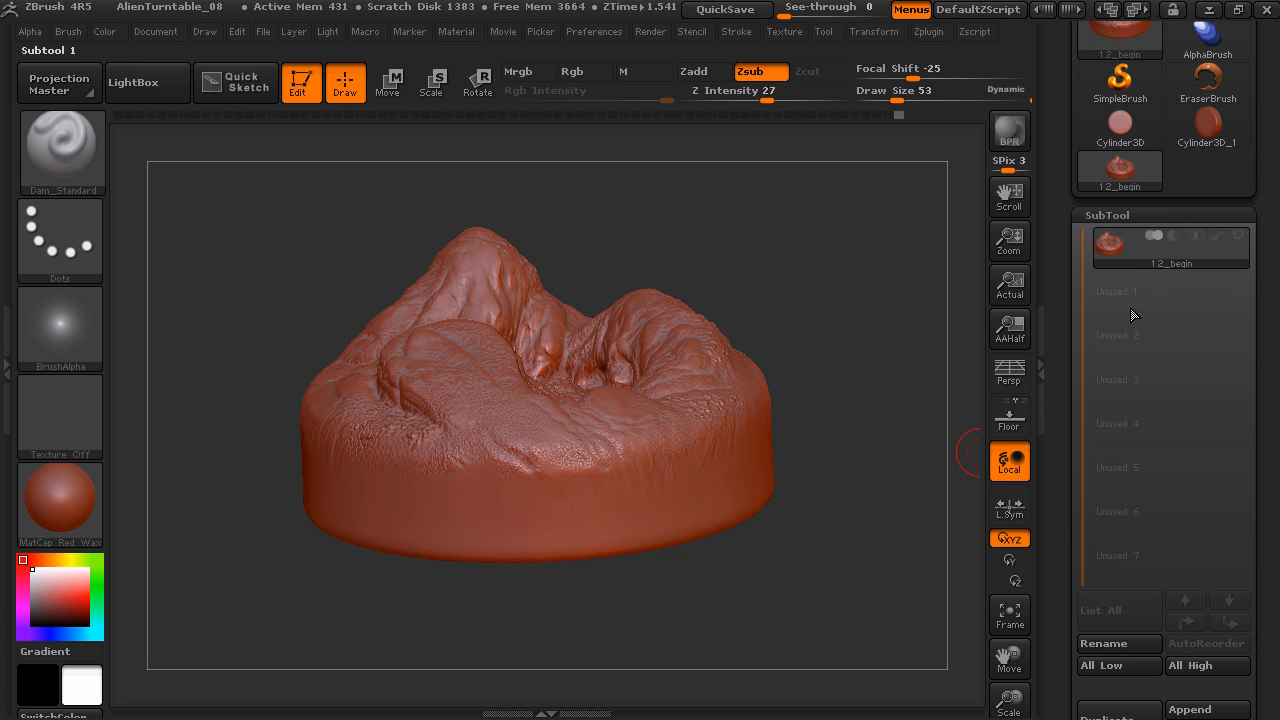
{"action": "mouse_move", "coordinate": [805, 408]}
{"action": "left_mouse_down"}
{"action": "mouse_move", "coordinate": [808, 423]}
{"action": "mouse_move", "coordinate": [962, 366]}
{"action": "left_mouse_up"}
{"action": "mouse_move", "coordinate": [840, 298]}
{"action": "left_mouse_down"}
{"action": "mouse_move", "coordinate": [837, 334]}
{"action": "mouse_move", "coordinate": [857, 319]}
{"action": "left_mouse_up"}
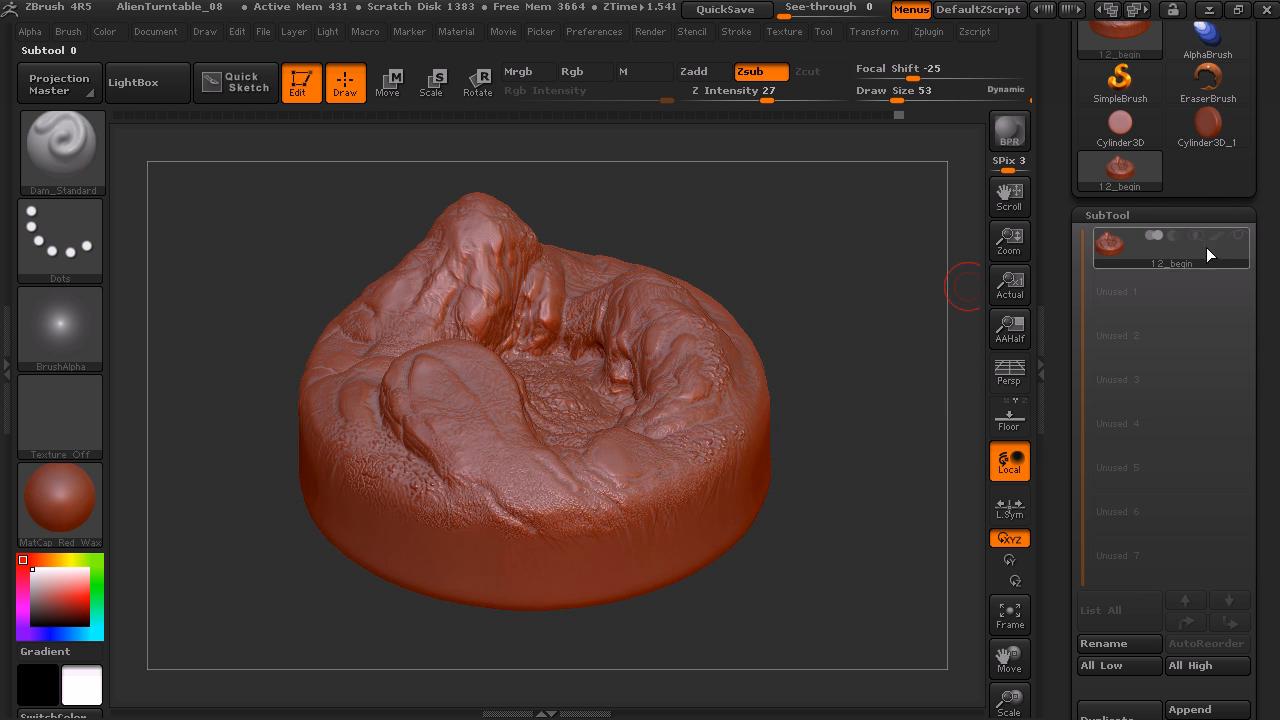
{"action": "mouse_move", "coordinate": [1181, 241]}
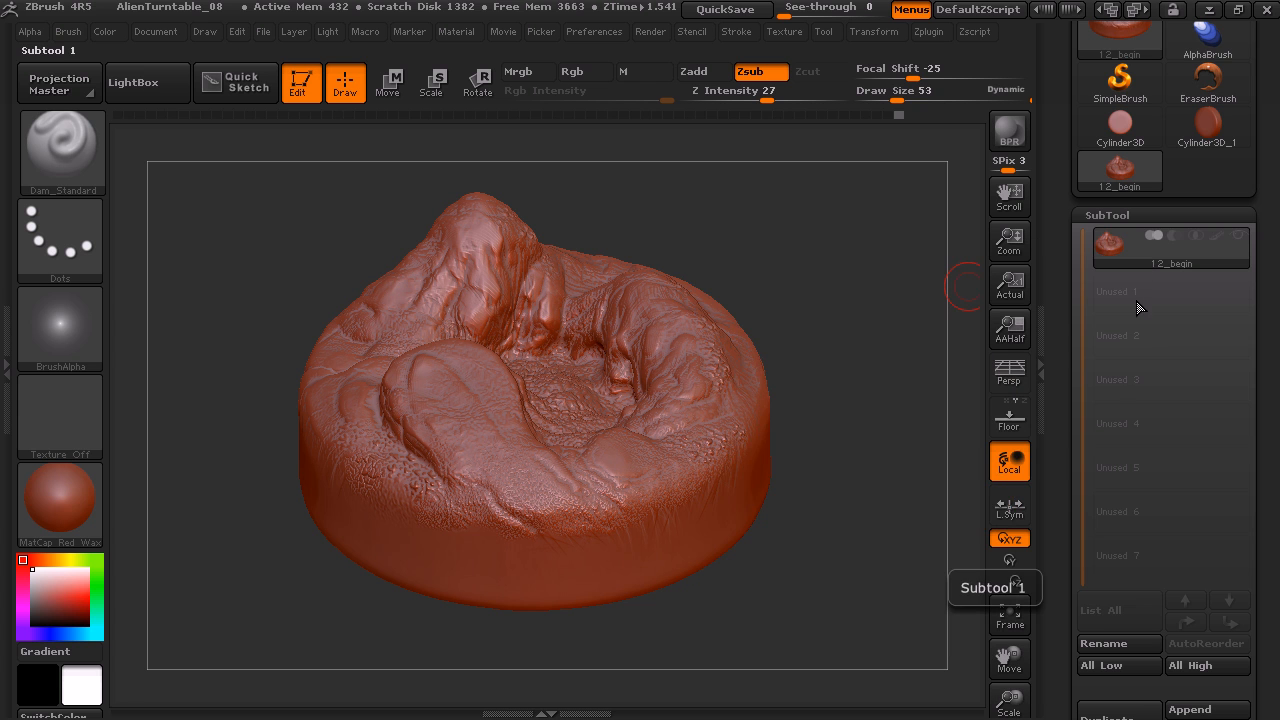
{"action": "left_click_drag", "start_coordinate": [1062, 484], "coordinate": [1073, 400]}
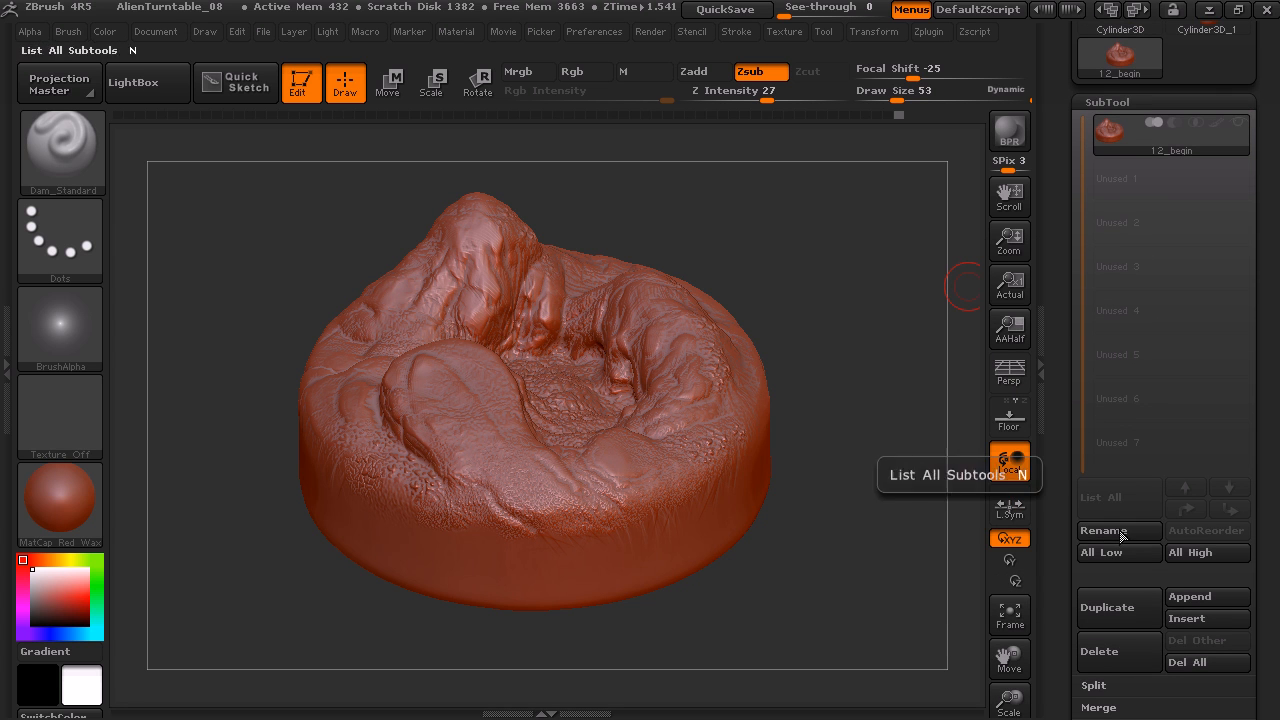
{"action": "mouse_move", "coordinate": [1165, 156]}
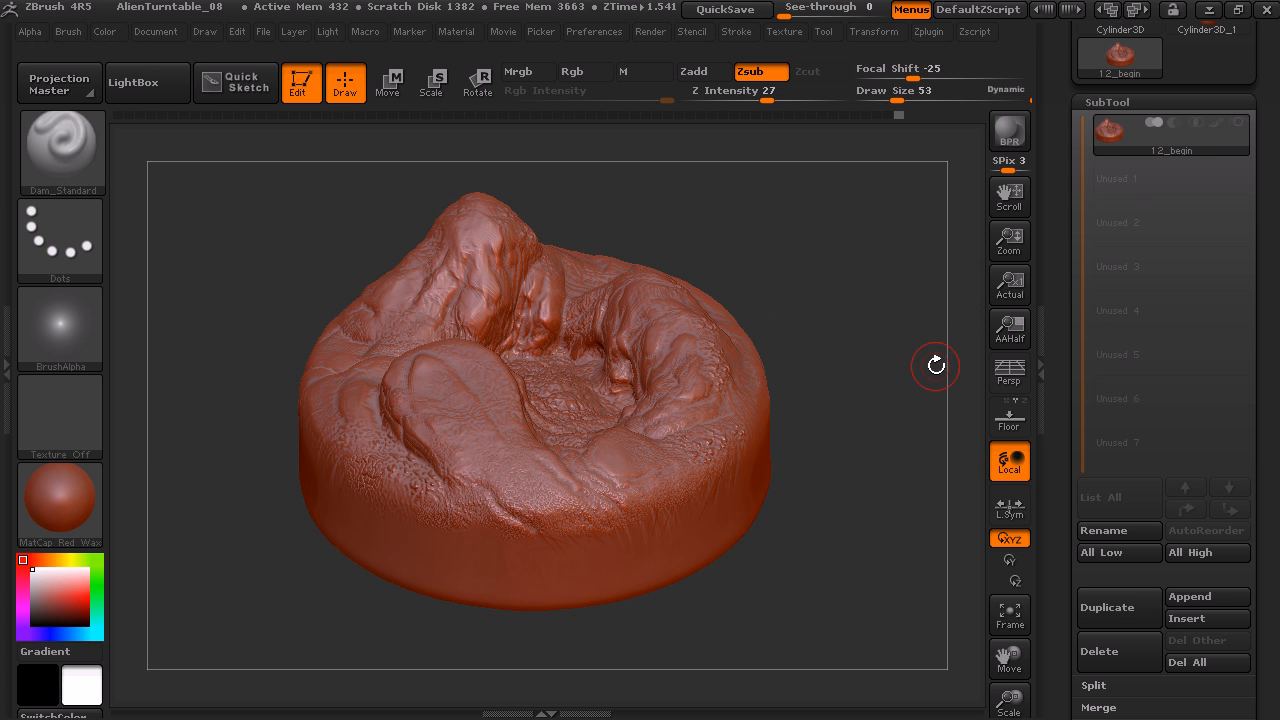
{"action": "left_click_drag", "start_coordinate": [1056, 260], "coordinate": [1054, 338]}
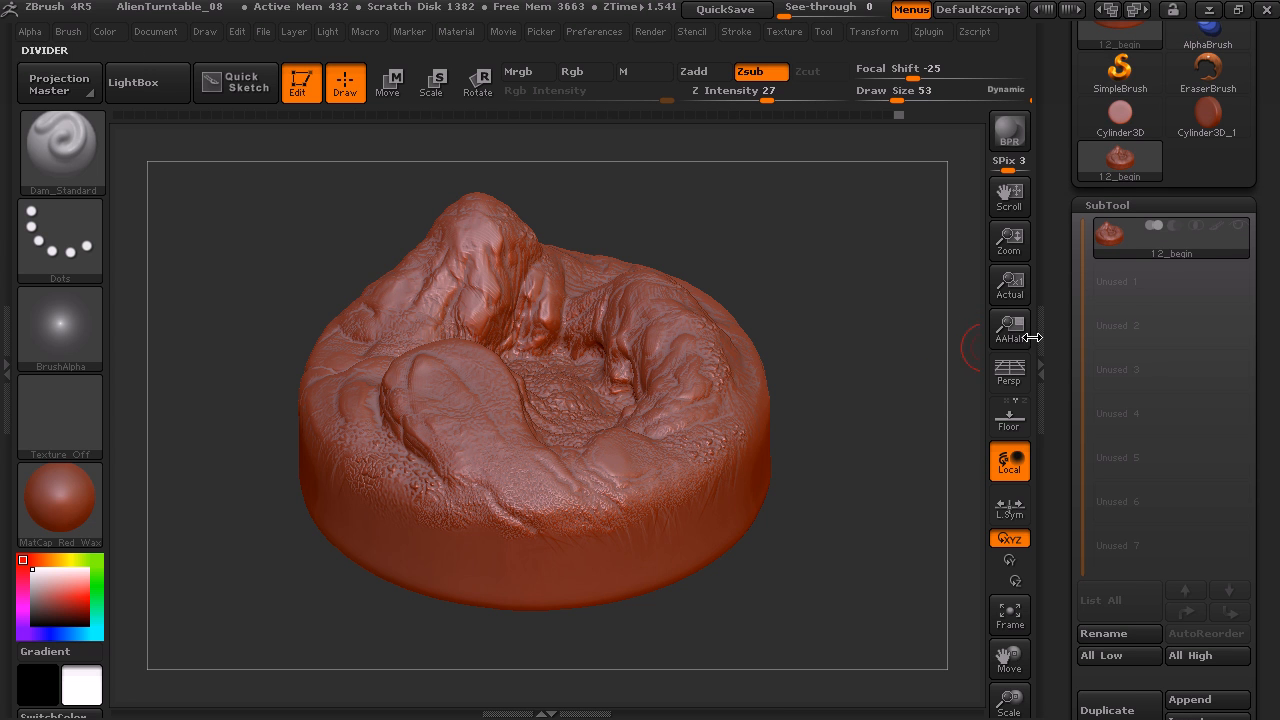
{"action": "left_click_drag", "start_coordinate": [1055, 225], "coordinate": [1054, 307]}
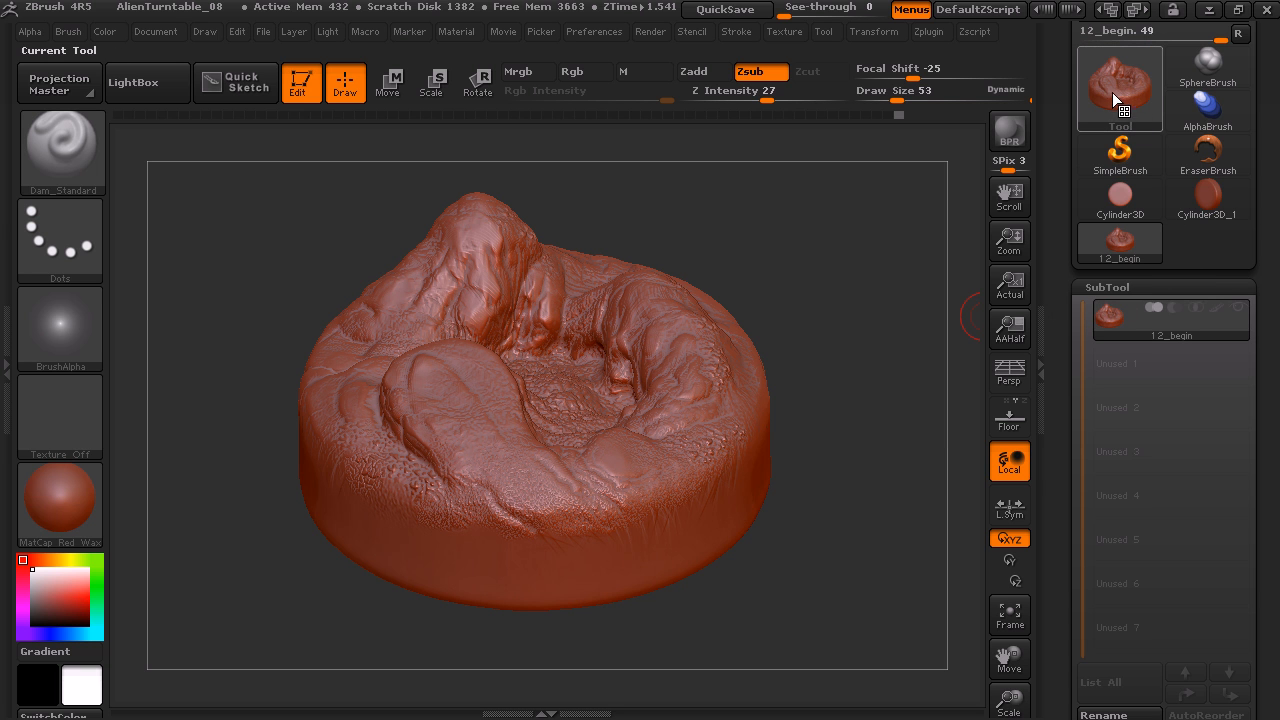
Switch the active tool to the Cylinder3D_1 mesh and view it at an angle.
{"action": "mouse_move", "coordinate": [1112, 94]}
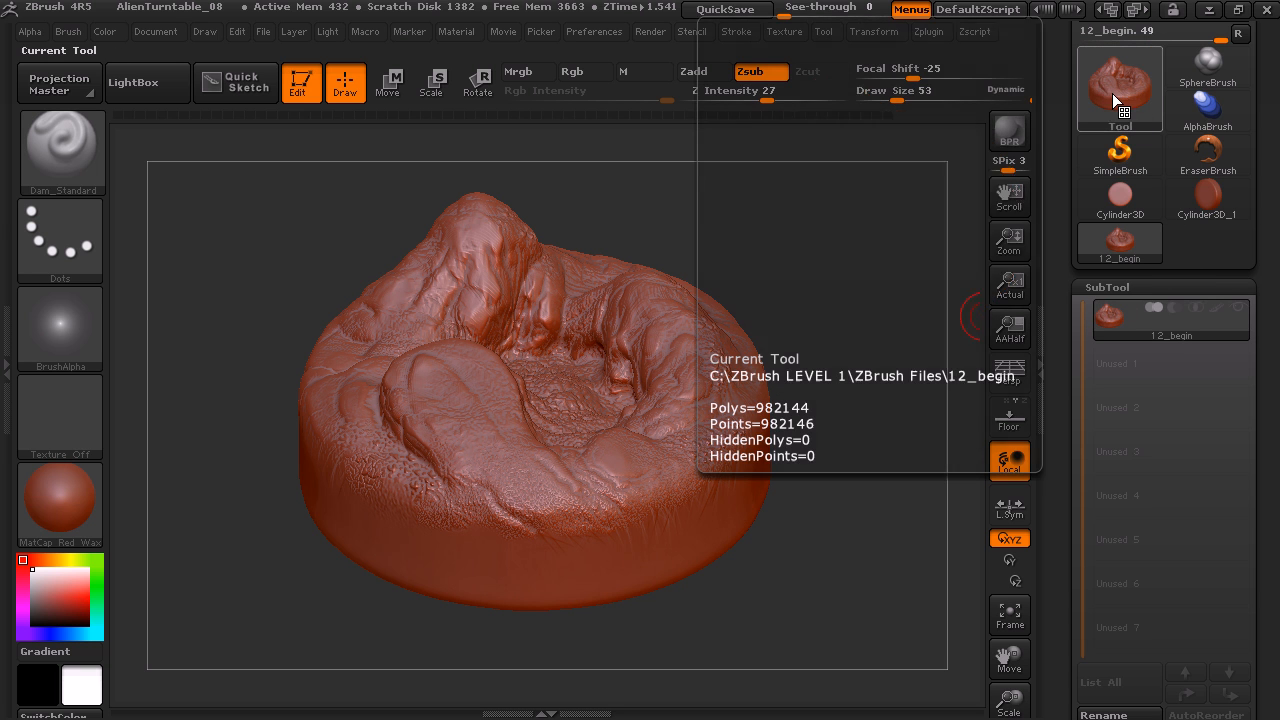
{"action": "left_click", "coordinate": [1112, 93]}
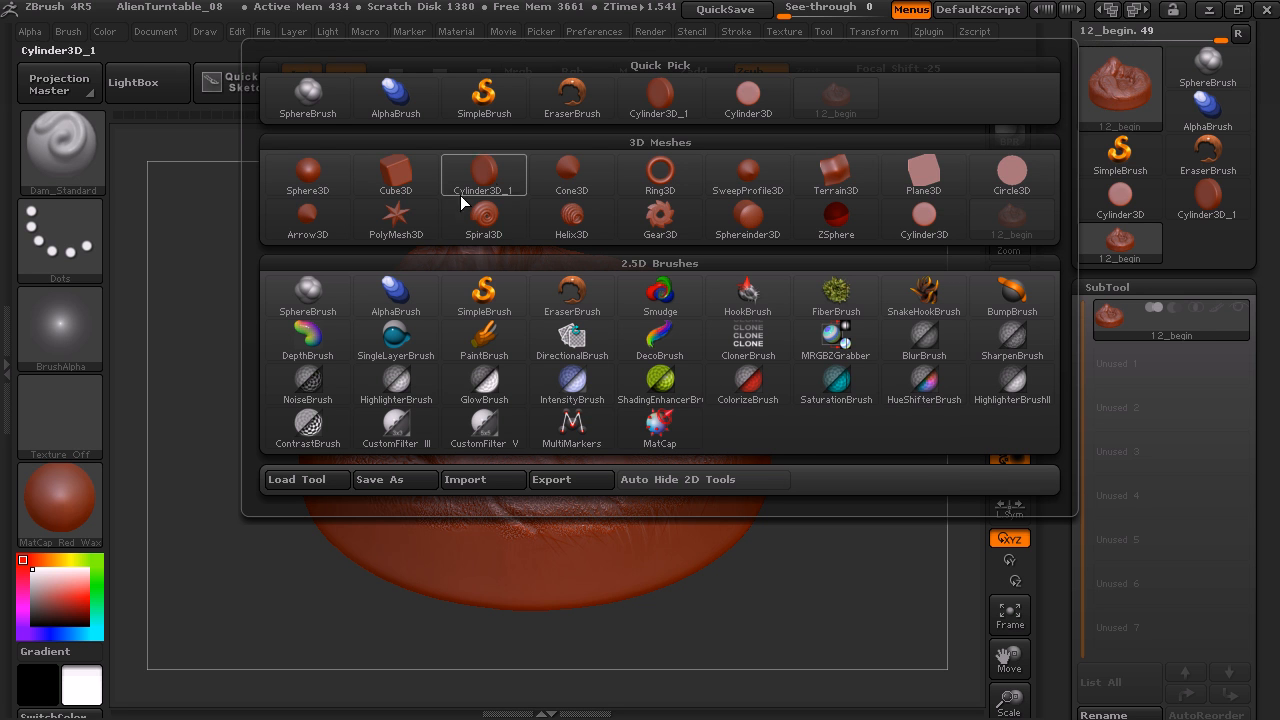
{"action": "left_click", "coordinate": [492, 177]}
{"action": "left_click_drag", "start_coordinate": [686, 289], "coordinate": [815, 359]}
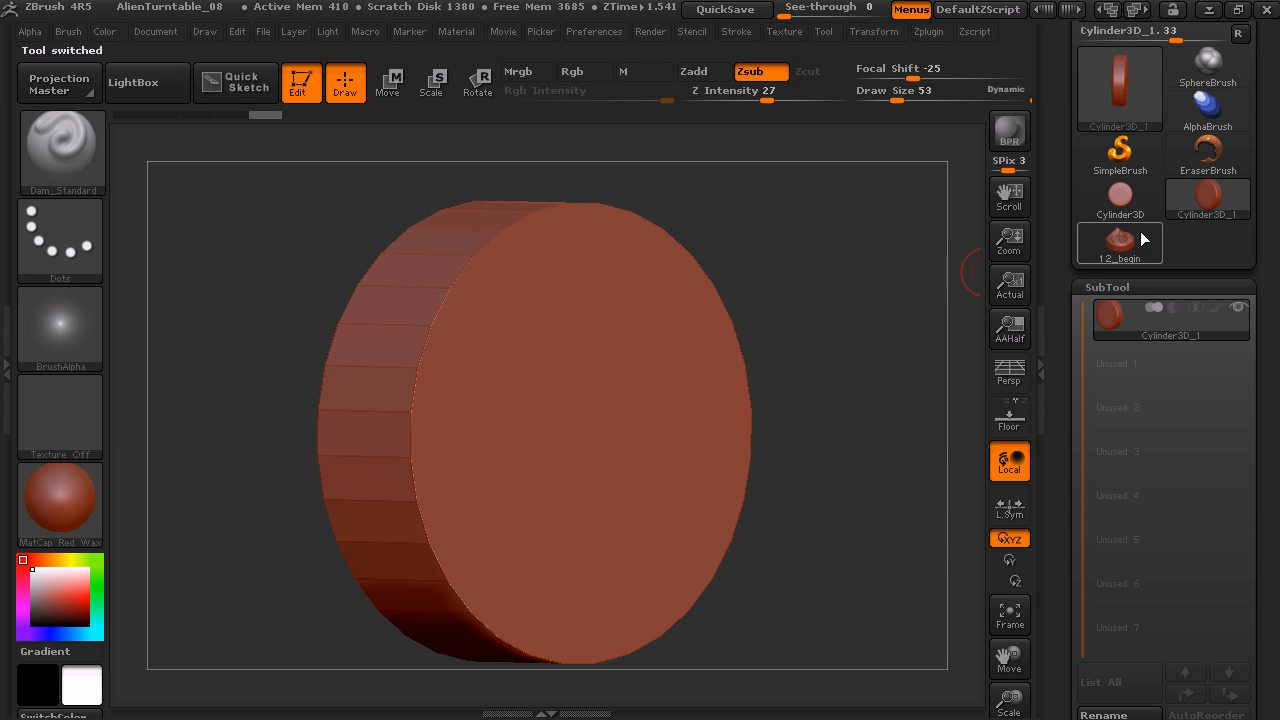
Preview the loaded tools' details and switch the active tool to Cylinder3D.
{"action": "mouse_move", "coordinate": [1140, 205]}
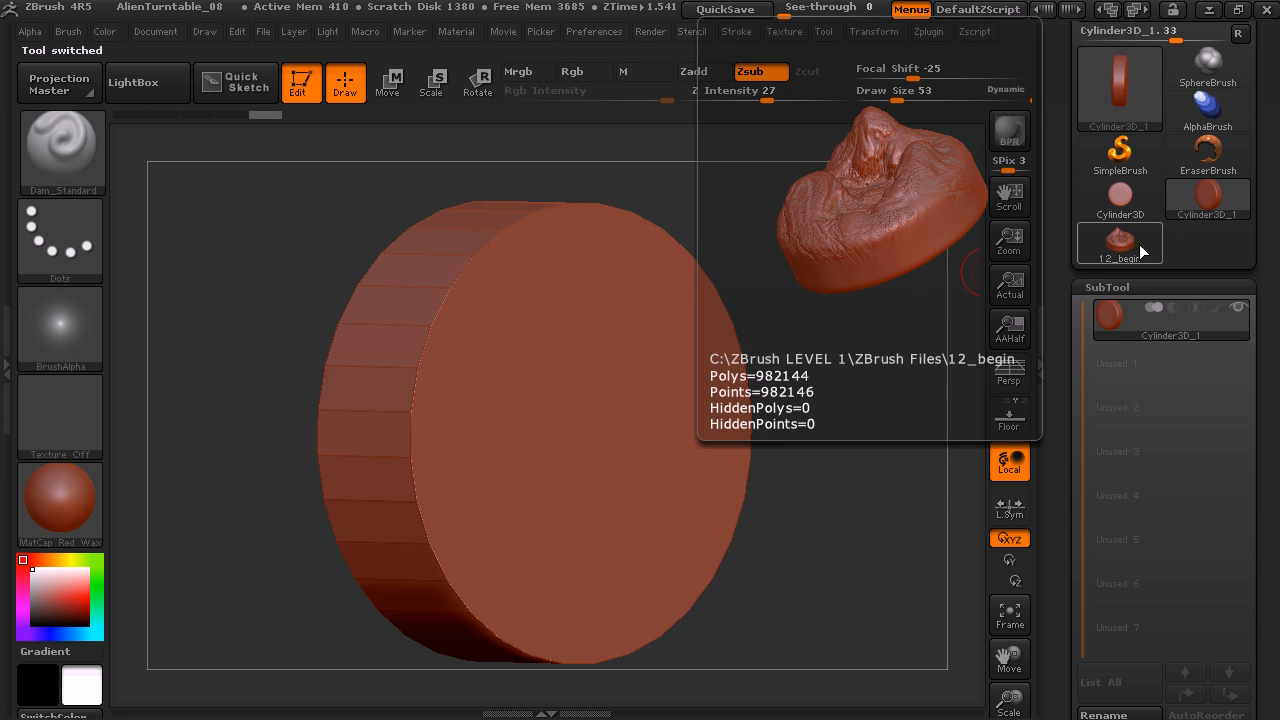
{"action": "left_click", "coordinate": [1186, 190]}
{"action": "left_click", "coordinate": [1136, 92]}
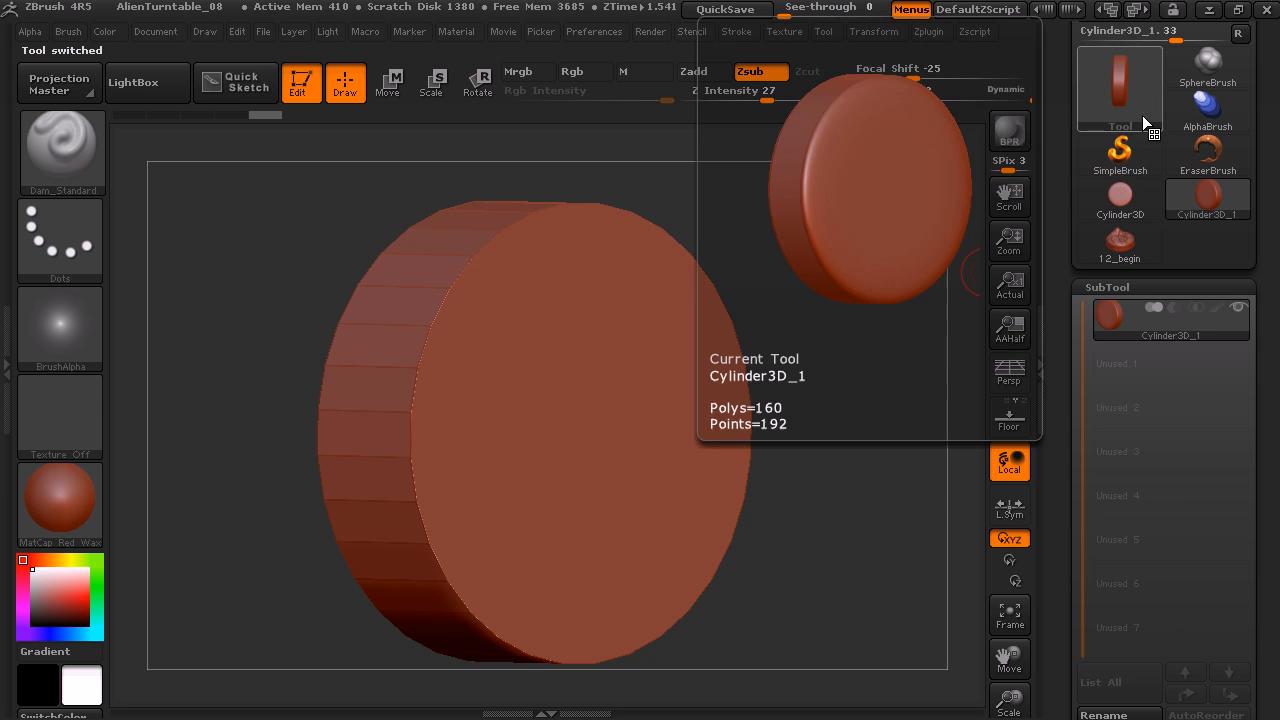
{"action": "left_click", "coordinate": [1121, 199]}
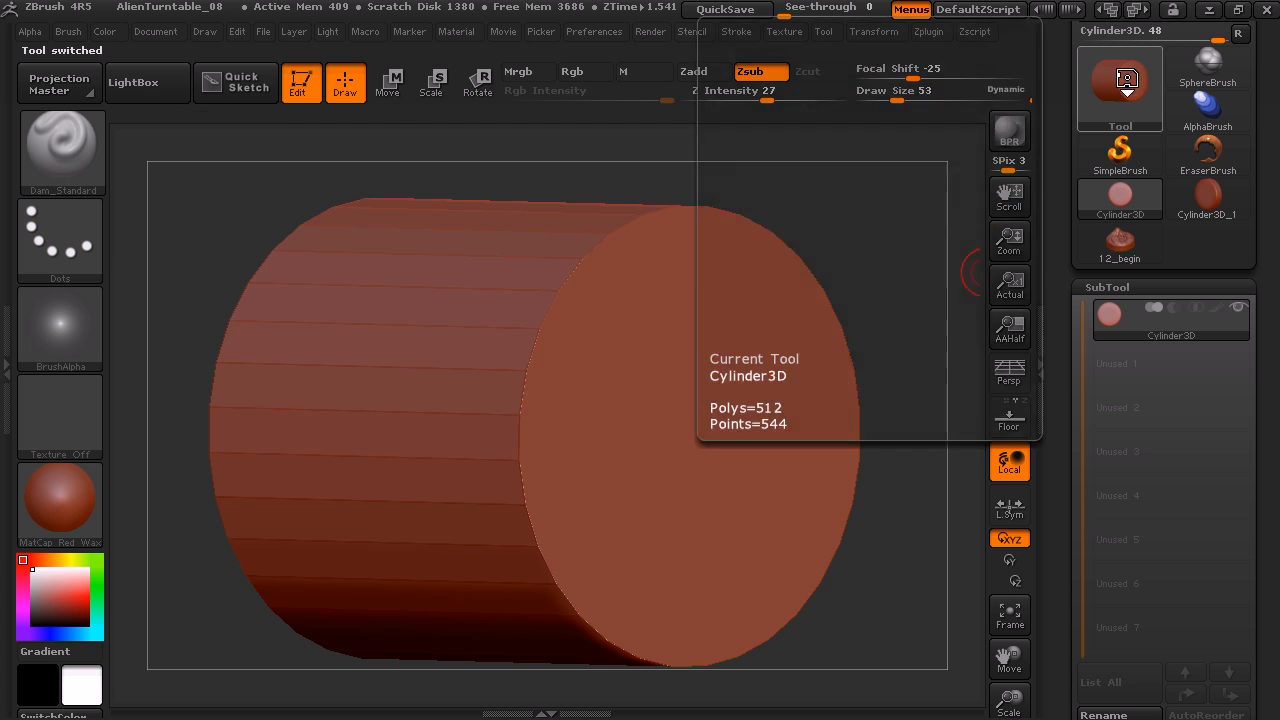
Return to the 12_begin sculpt as the active tool.
{"action": "left_click", "coordinate": [1128, 244]}
{"action": "left_click", "coordinate": [1123, 244]}
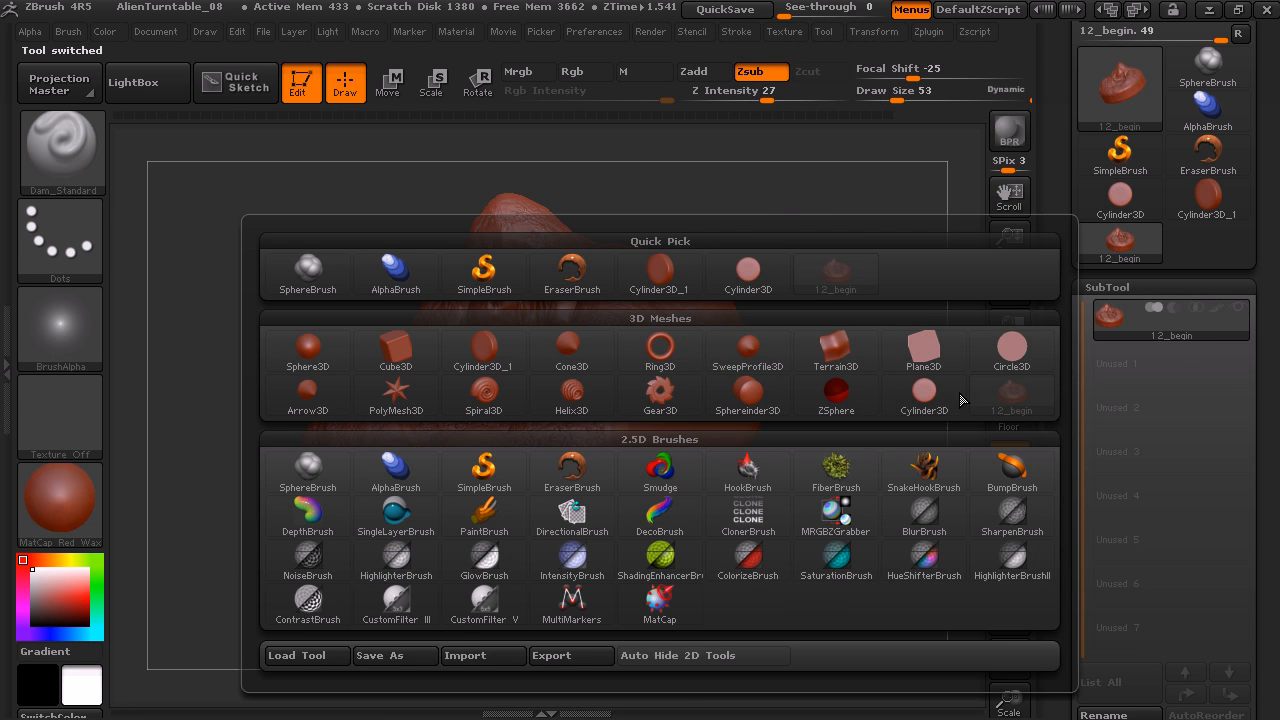
{"action": "mouse_move", "coordinate": [1022, 396]}
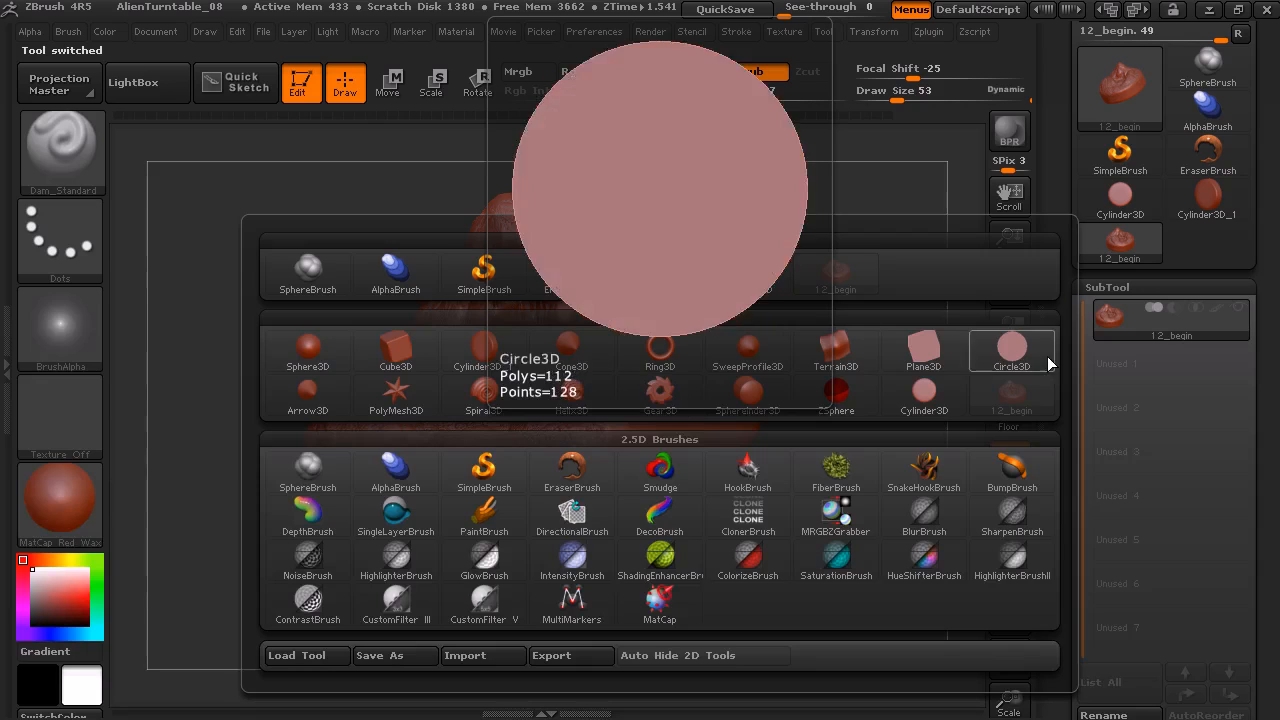
{"action": "left_click", "coordinate": [1025, 398]}
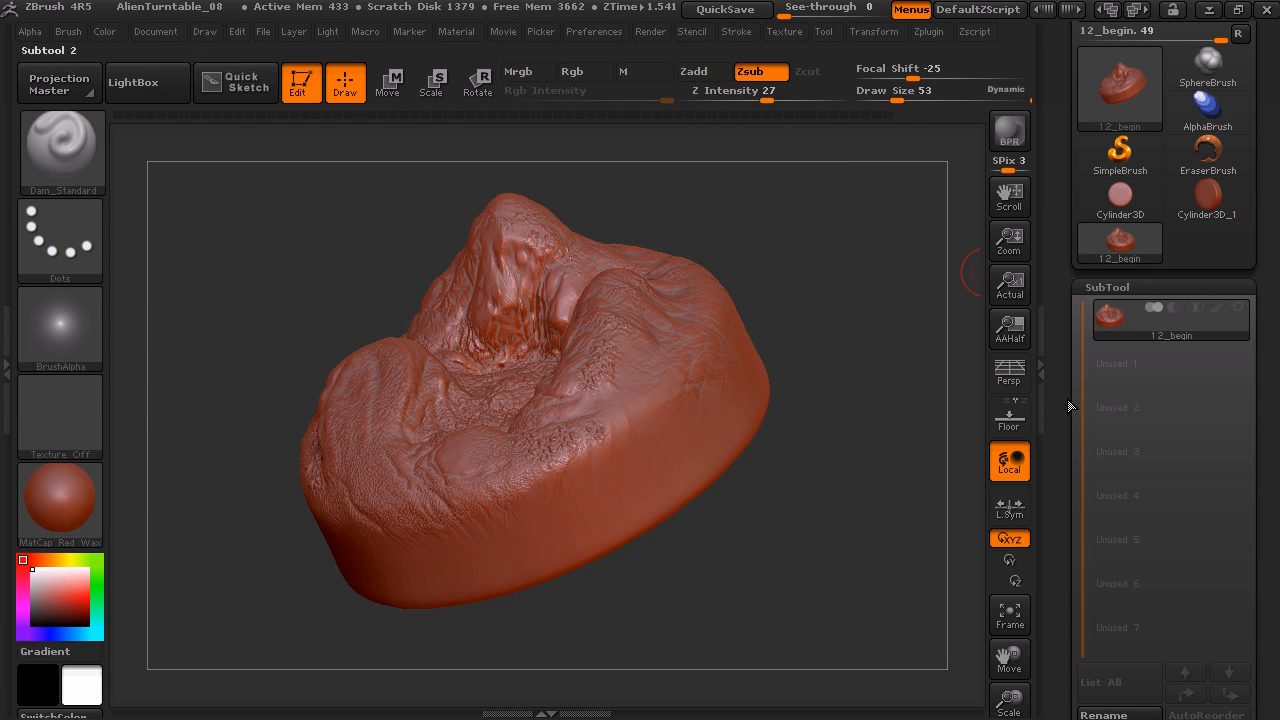
{"action": "mouse_move", "coordinate": [905, 326]}
{"action": "left_mouse_down"}
{"action": "mouse_move", "coordinate": [851, 323]}
{"action": "mouse_move", "coordinate": [880, 345]}
{"action": "left_mouse_up"}
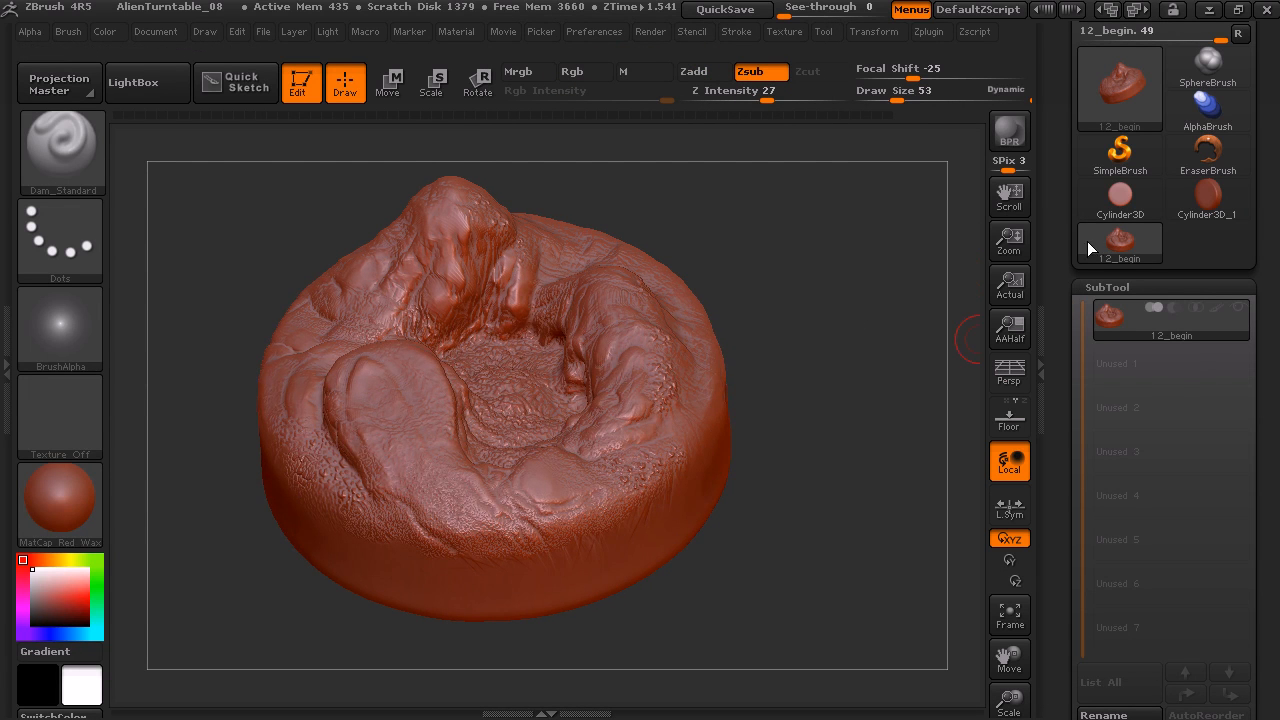
Make the Cylinder3D primitive the active tool and frame it in the canvas.
{"action": "mouse_move", "coordinate": [1206, 194]}
{"action": "left_click", "coordinate": [1120, 196]}
{"action": "left_click_drag", "start_coordinate": [902, 335], "coordinate": [861, 267]}
{"action": "left_click_drag", "start_coordinate": [923, 374], "coordinate": [828, 368], "text": "alt"}
Flatten the cylinder primitive into a disc by setting its Initialize Z Size to 16.
{"action": "scroll", "coordinate": [1061, 574], "scroll_direction": "down", "scroll_amount": 10}
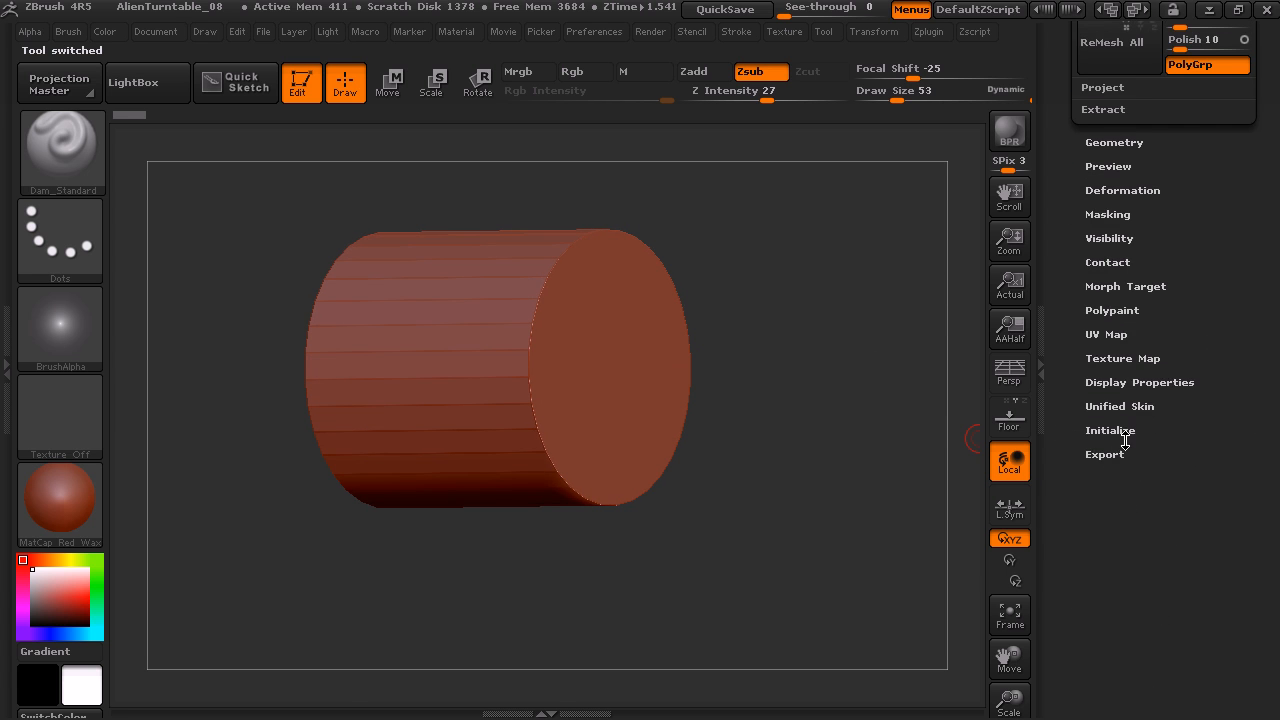
{"action": "left_click", "coordinate": [1112, 430]}
{"action": "mouse_move", "coordinate": [846, 471]}
{"action": "left_mouse_down"}
{"action": "mouse_move", "coordinate": [866, 471]}
{"action": "mouse_move", "coordinate": [831, 451]}
{"action": "left_mouse_up"}
{"action": "left_click_drag", "start_coordinate": [1150, 463], "coordinate": [1095, 463]}
{"action": "left_click_drag", "start_coordinate": [850, 476], "coordinate": [868, 385]}
Display the polyframe and set the cylinder's VDivide to 7.
{"action": "key", "text": "space"}
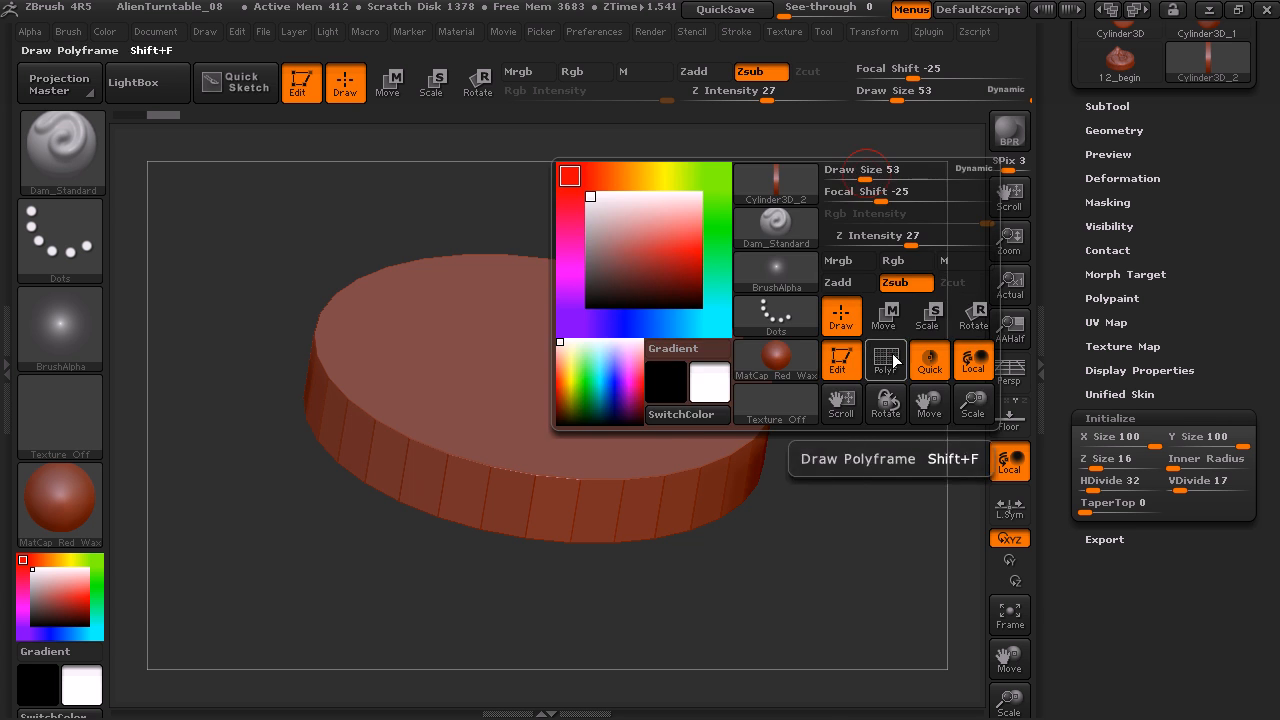
{"action": "left_click", "coordinate": [829, 296]}
{"action": "left_click_drag", "start_coordinate": [818, 263], "coordinate": [900, 283], "text": "alt"}
{"action": "left_click_drag", "start_coordinate": [1177, 489], "coordinate": [1176, 489]}
{"action": "left_click_drag", "start_coordinate": [912, 297], "coordinate": [910, 328]}
Taper the top of the cylinder by raising TaperTop to 9 and on to 19.
{"action": "left_click_drag", "start_coordinate": [1085, 510], "coordinate": [1091, 510]}
{"action": "left_click_drag", "start_coordinate": [827, 550], "coordinate": [883, 408]}
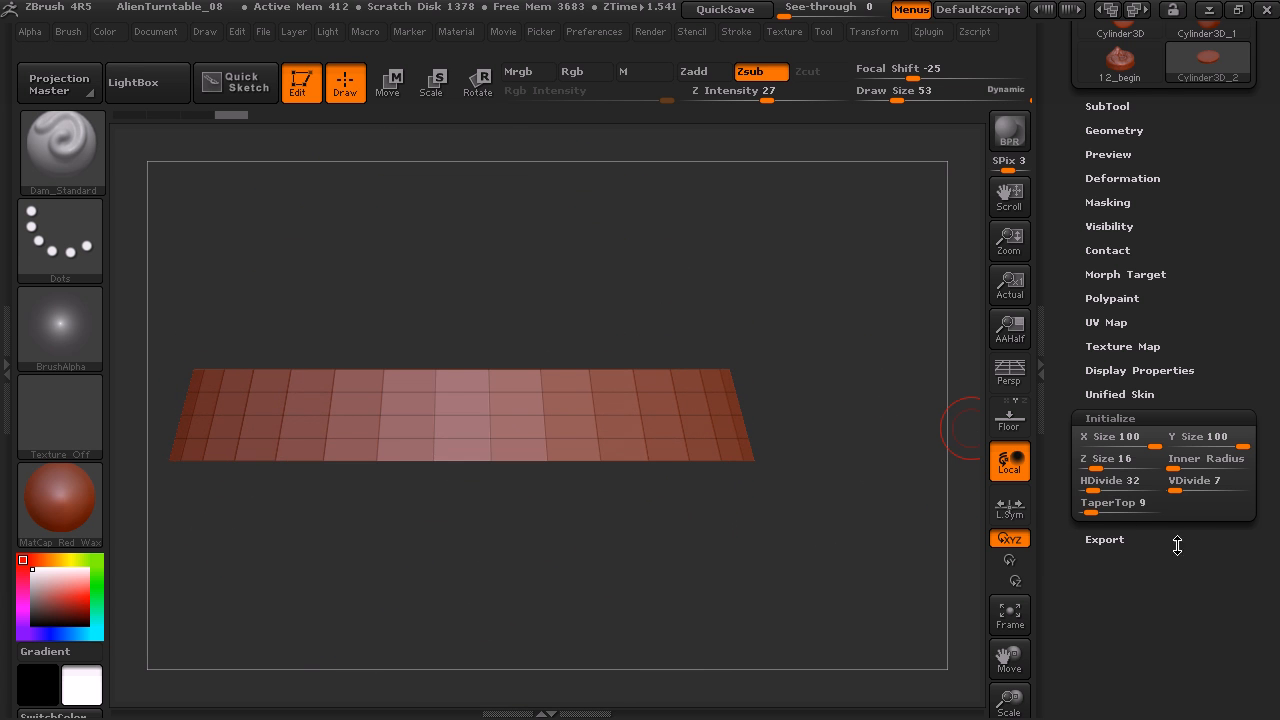
{"action": "left_click_drag", "start_coordinate": [1090, 510], "coordinate": [1098, 510]}
{"action": "left_click_drag", "start_coordinate": [860, 399], "coordinate": [851, 429]}
Set the cylinder's Z Size to 13 and its TaperTop to 11.
{"action": "left_click_drag", "start_coordinate": [1108, 462], "coordinate": [1095, 466]}
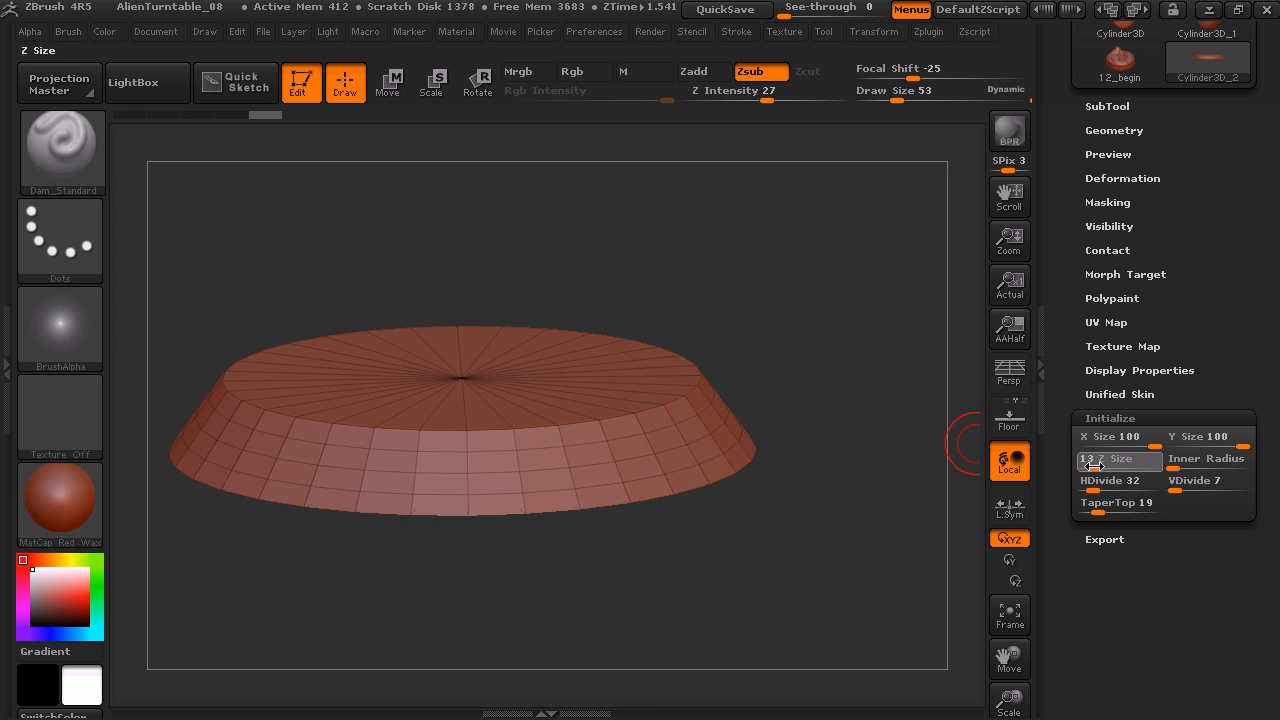
{"action": "left_click_drag", "start_coordinate": [906, 490], "coordinate": [957, 571]}
{"action": "left_click_drag", "start_coordinate": [1124, 512], "coordinate": [1093, 511]}
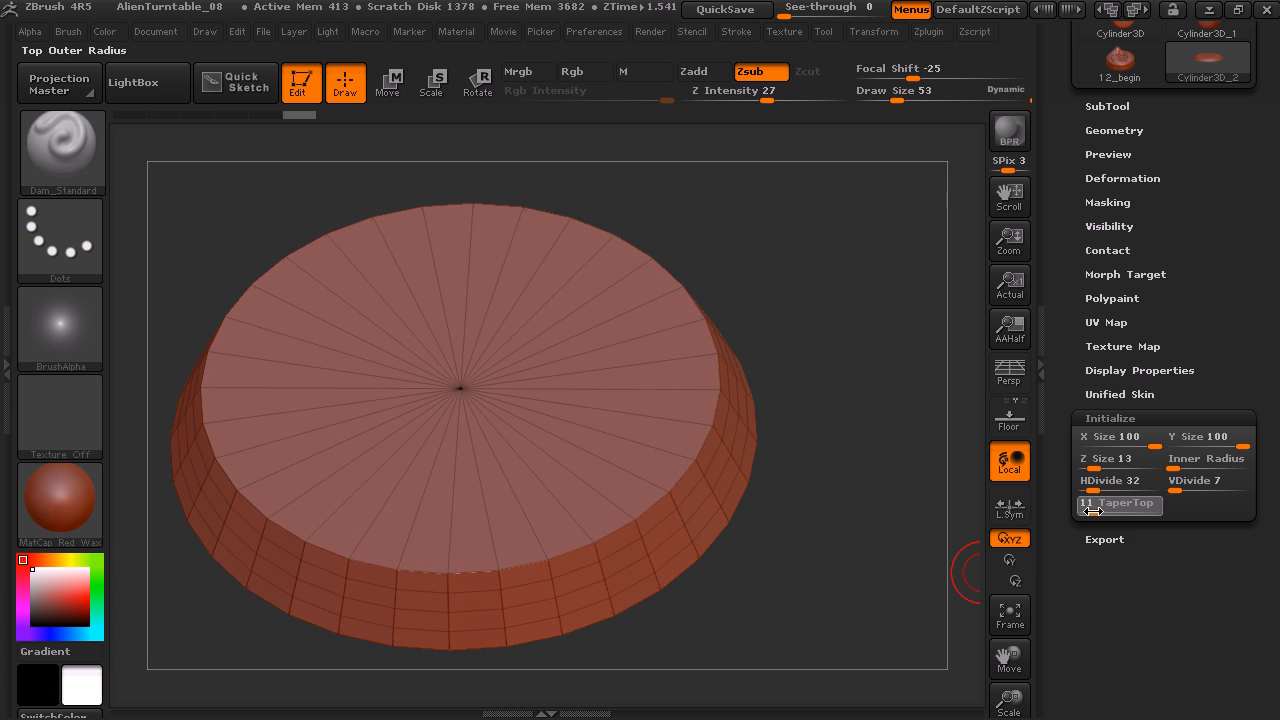
{"action": "mouse_move", "coordinate": [912, 468]}
{"action": "left_mouse_down"}
{"action": "mouse_move", "coordinate": [927, 405]}
{"action": "mouse_move", "coordinate": [923, 523]}
{"action": "mouse_move", "coordinate": [921, 468]}
{"action": "left_mouse_up"}
{"action": "left_click_drag", "start_coordinate": [906, 429], "coordinate": [935, 463], "text": "alt"}
{"action": "left_click_drag", "start_coordinate": [927, 353], "coordinate": [912, 425]}
{"action": "left_click_drag", "start_coordinate": [891, 353], "coordinate": [962, 356]}
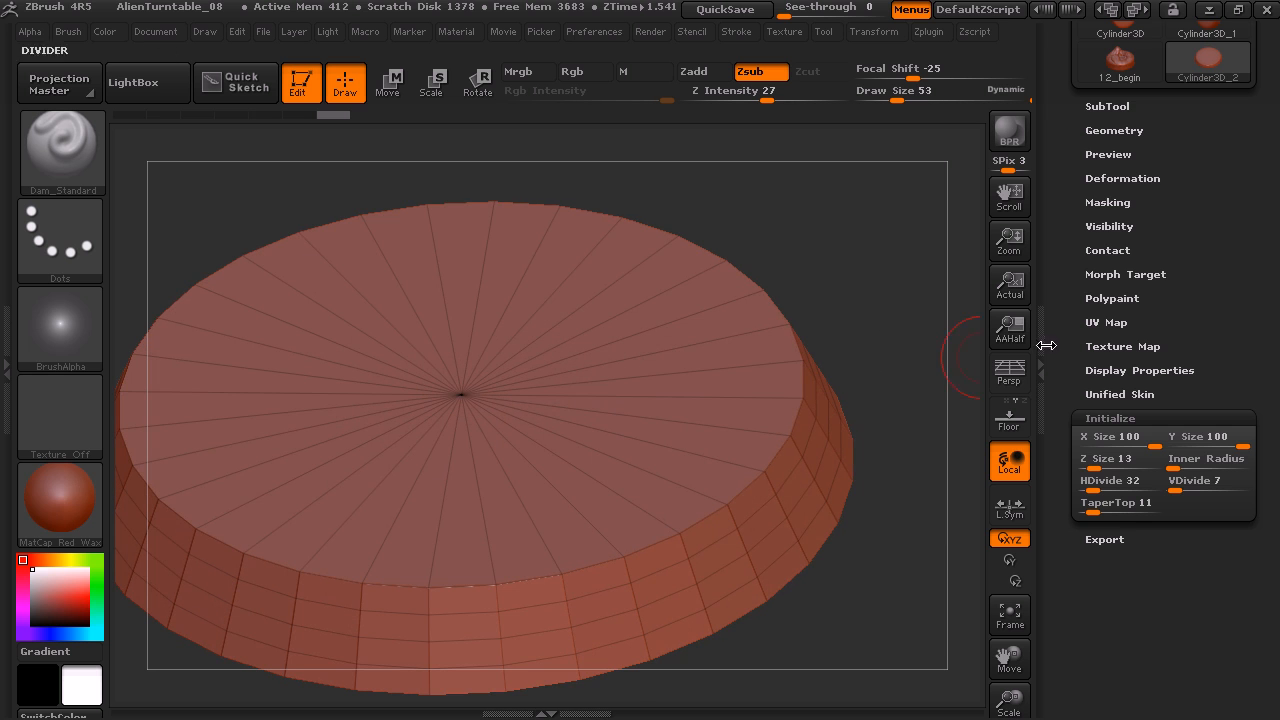
Convert the tapered cylinder primitive into an editable PolyMesh3D.
{"action": "left_click_drag", "start_coordinate": [1065, 305], "coordinate": [1095, 502]}
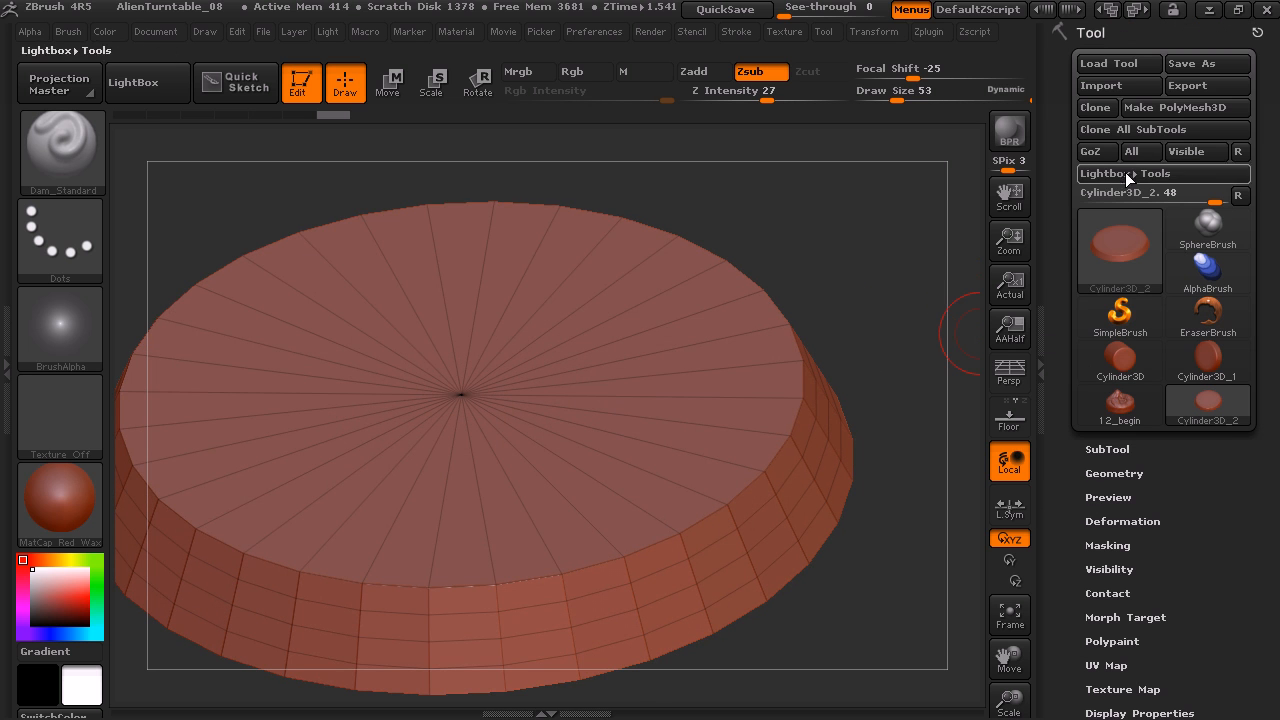
{"action": "left_click", "coordinate": [1157, 109]}
{"action": "left_click_drag", "start_coordinate": [931, 350], "coordinate": [938, 394]}
Rename the converted cylinder's subtool to "Base".
{"action": "left_click", "coordinate": [1102, 493]}
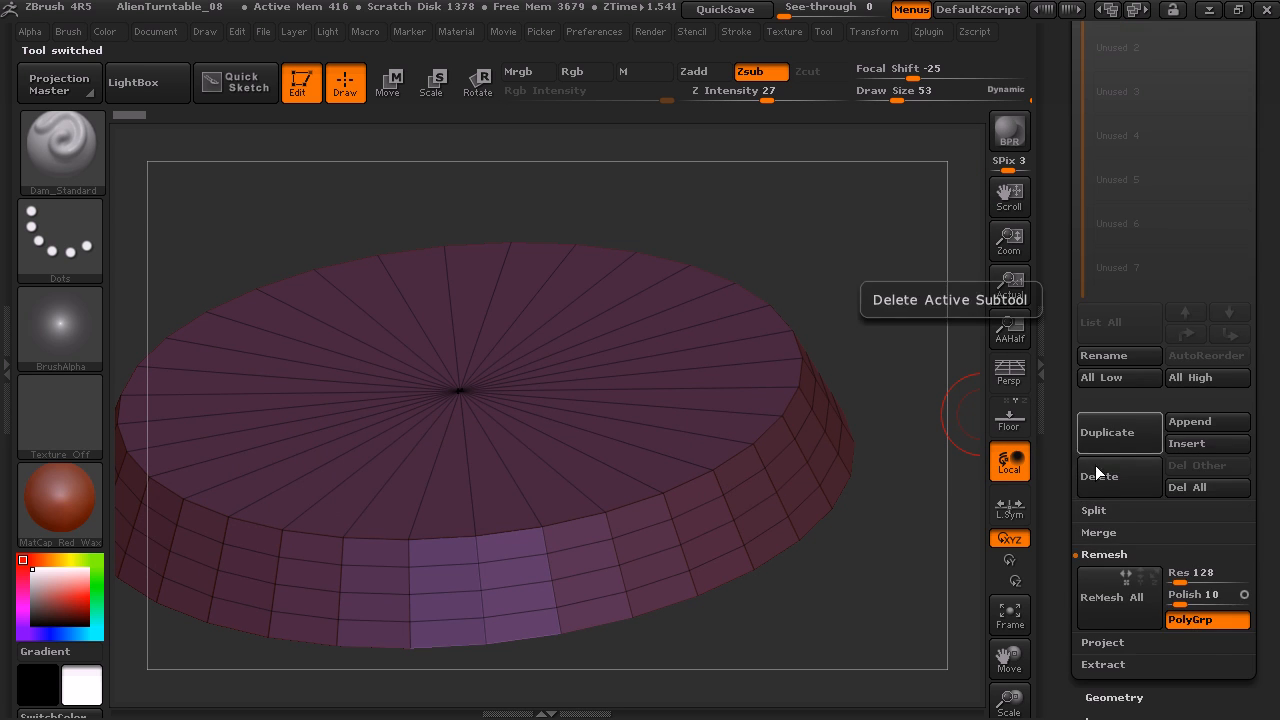
{"action": "left_click_drag", "start_coordinate": [1062, 376], "coordinate": [1063, 495]}
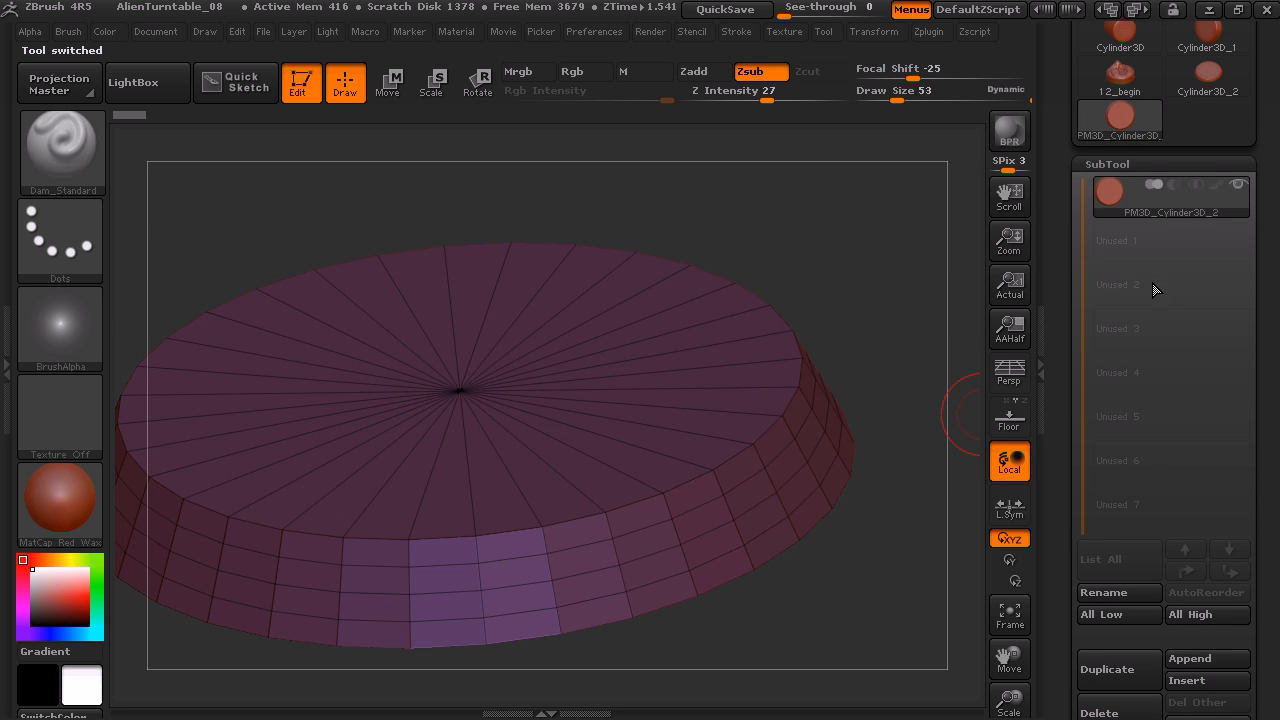
{"action": "left_click", "coordinate": [1133, 593]}
{"action": "type", "text": "Base"}
{"action": "key", "text": "Return"}
Switch the active tool to the 12_begin sculpt and hide its polyframe.
{"action": "left_click_drag", "start_coordinate": [1059, 187], "coordinate": [1062, 279]}
{"action": "mouse_move", "coordinate": [943, 296]}
{"action": "left_mouse_down"}
{"action": "mouse_move", "coordinate": [891, 309]}
{"action": "mouse_move", "coordinate": [925, 283]}
{"action": "left_mouse_up"}
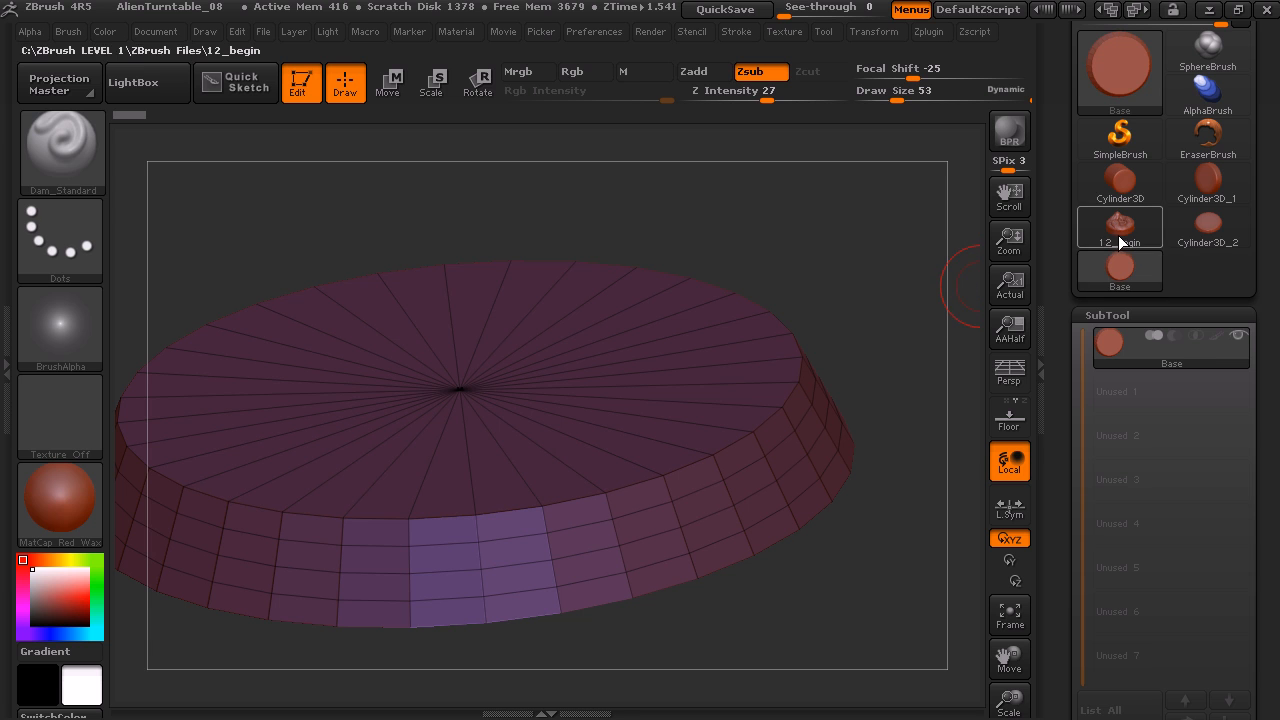
{"action": "left_click", "coordinate": [1119, 233]}
{"action": "left_click_drag", "start_coordinate": [878, 436], "coordinate": [886, 340]}
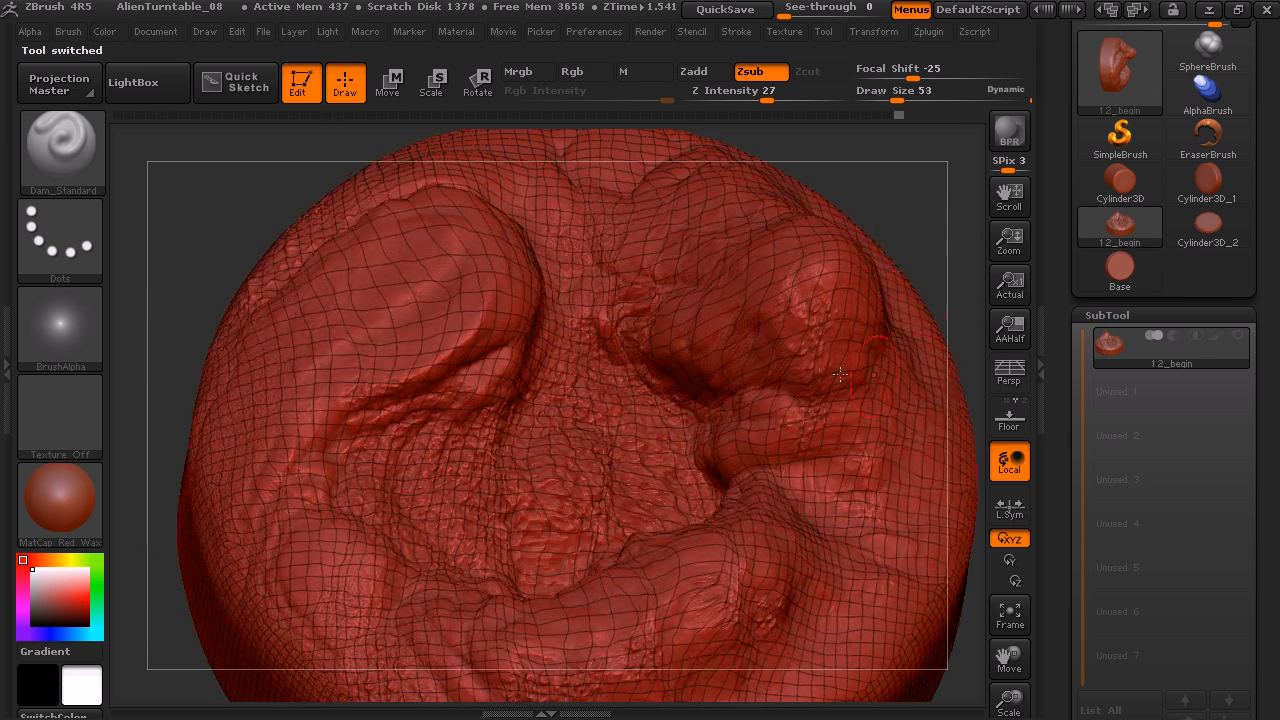
{"action": "left_click_drag", "start_coordinate": [907, 210], "coordinate": [889, 263], "text": "alt"}
{"action": "right_click", "coordinate": [890, 265]}
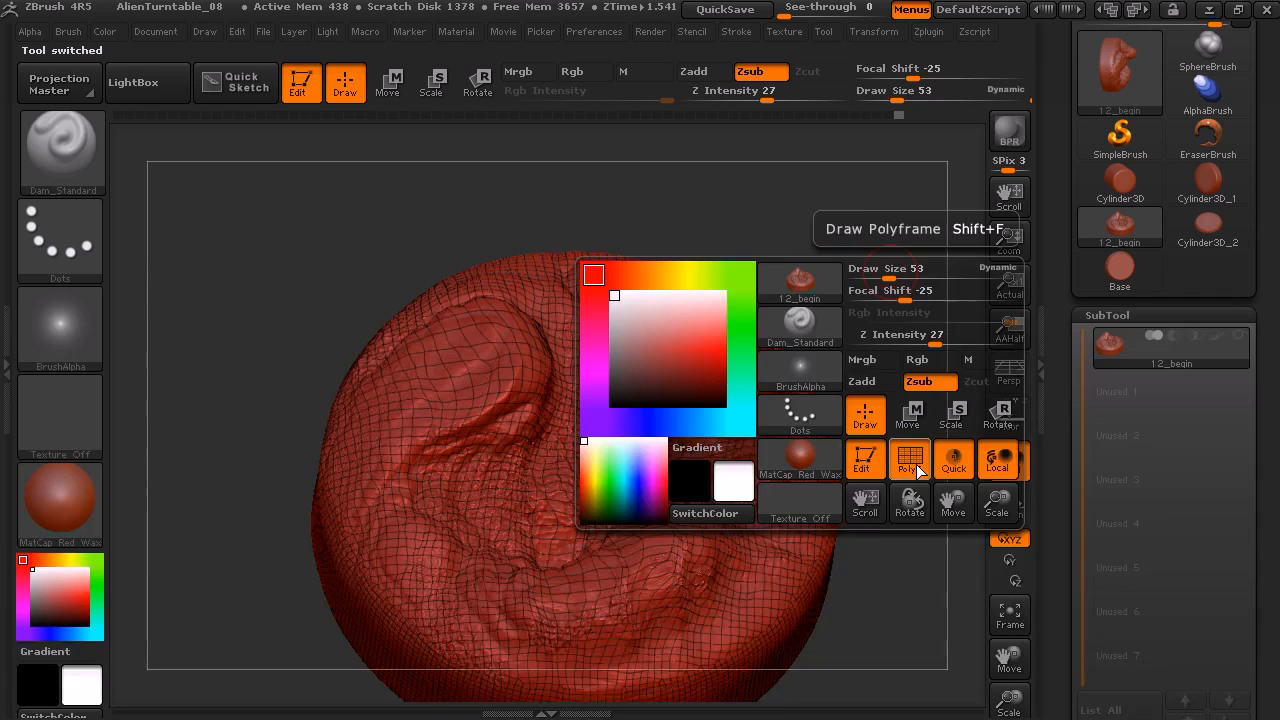
{"action": "left_click", "coordinate": [910, 460]}
{"action": "mouse_move", "coordinate": [912, 468]}
{"action": "left_mouse_down"}
{"action": "mouse_move", "coordinate": [897, 310]}
{"action": "mouse_move", "coordinate": [877, 366]}
{"action": "mouse_move", "coordinate": [814, 309]}
{"action": "mouse_move", "coordinate": [883, 389]}
{"action": "mouse_move", "coordinate": [863, 317]}
{"action": "mouse_move", "coordinate": [849, 397]}
{"action": "mouse_move", "coordinate": [849, 314]}
{"action": "mouse_move", "coordinate": [856, 332]}
{"action": "left_mouse_up"}
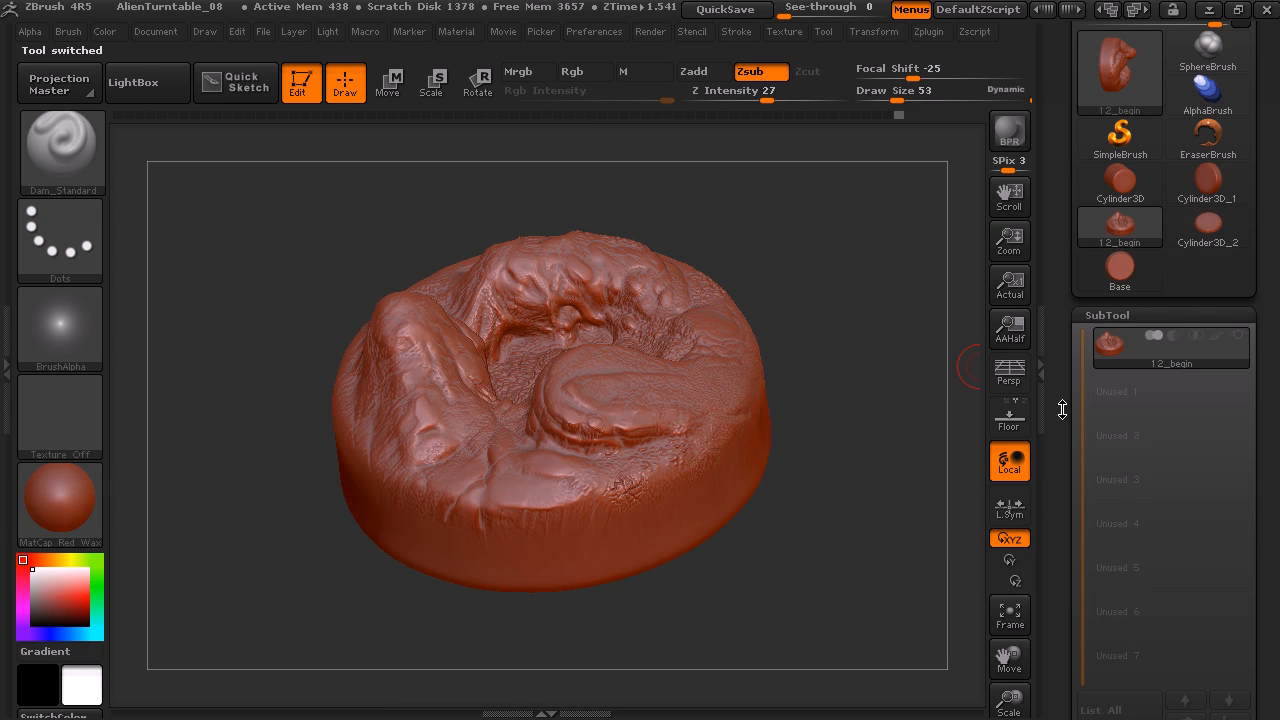
Append the Base mesh as a second subtool of the 12_begin sculpt.
{"action": "left_click_drag", "start_coordinate": [1062, 409], "coordinate": [1059, 312]}
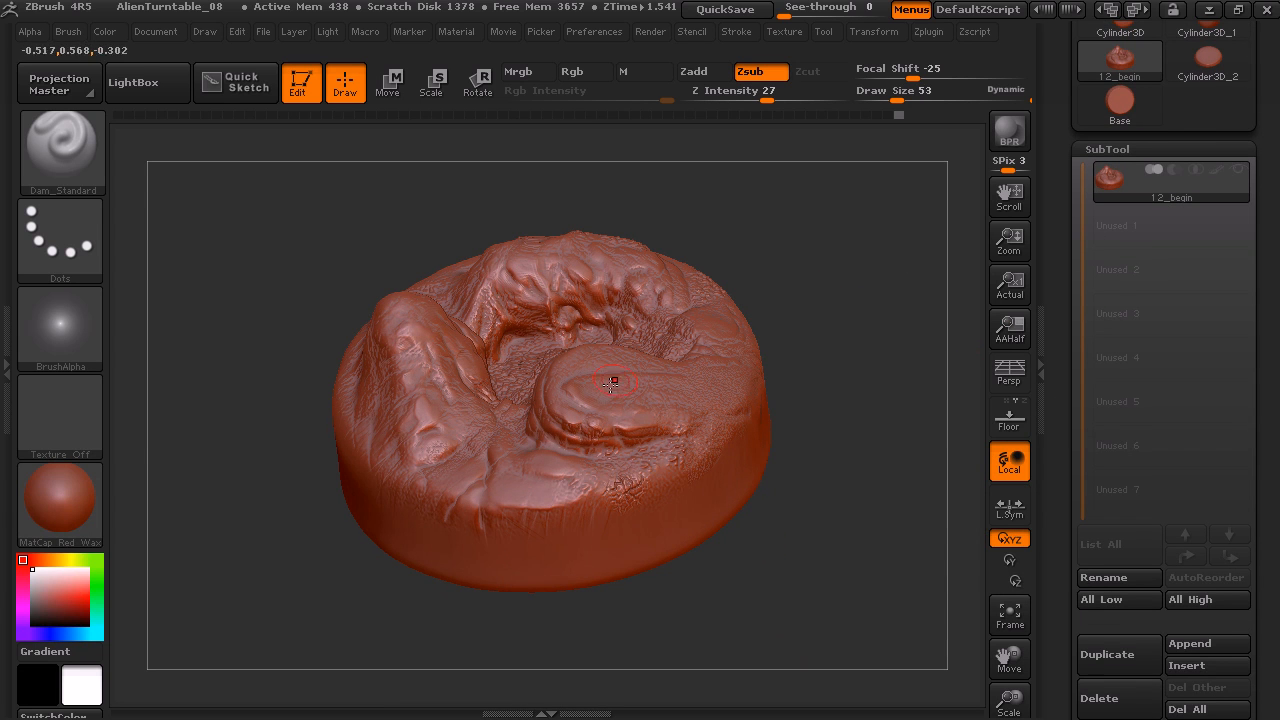
{"action": "left_click_drag", "start_coordinate": [1068, 490], "coordinate": [1064, 472]}
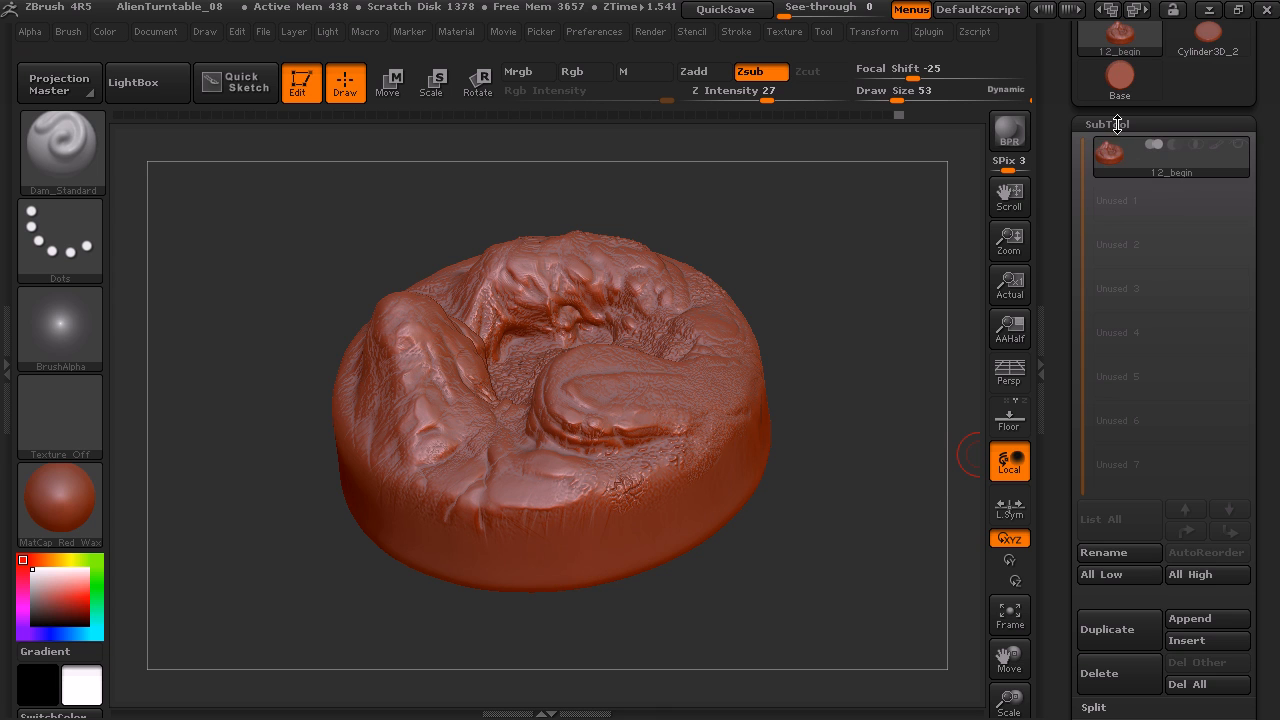
{"action": "left_click_drag", "start_coordinate": [1086, 245], "coordinate": [1054, 215]}
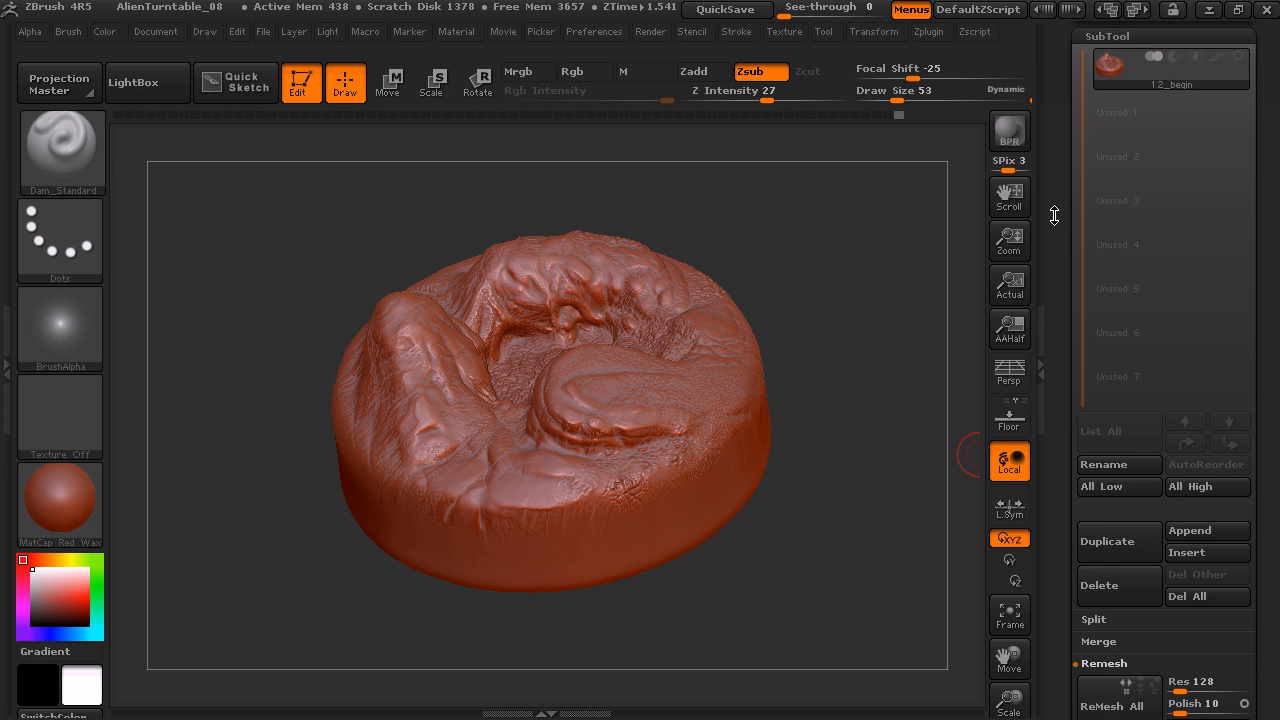
{"action": "left_click", "coordinate": [1195, 532]}
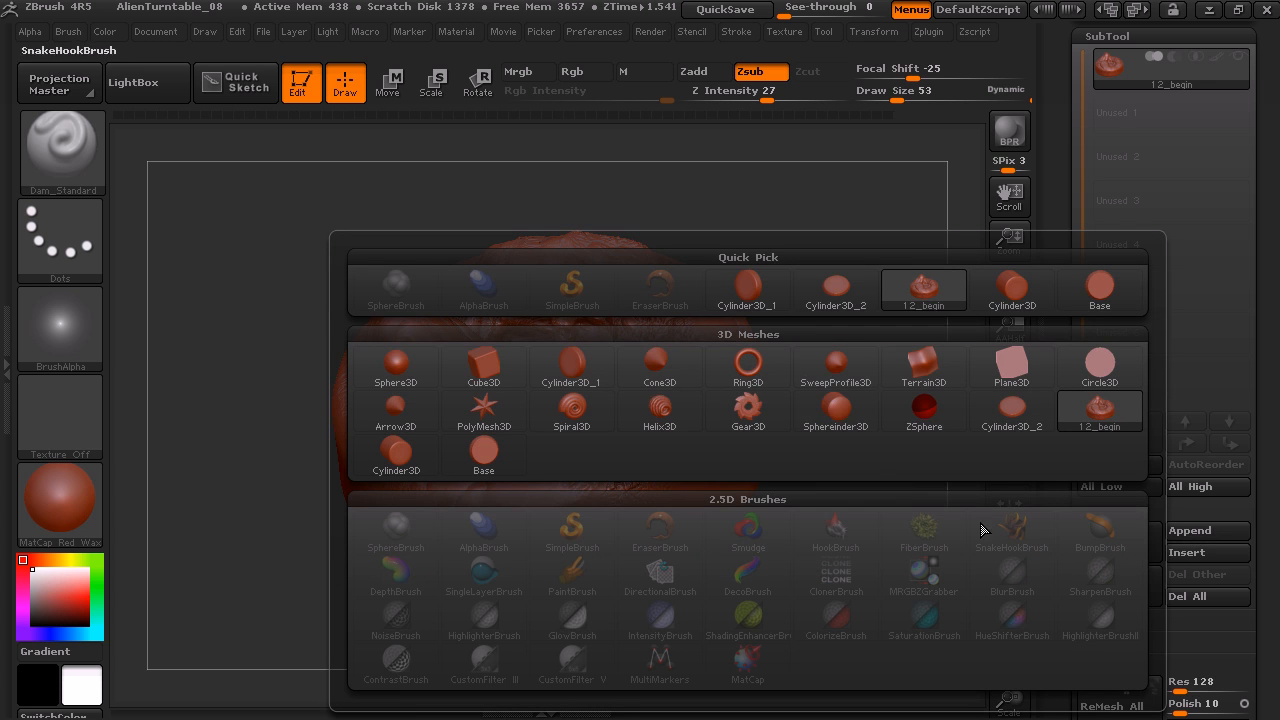
{"action": "mouse_move", "coordinate": [648, 404]}
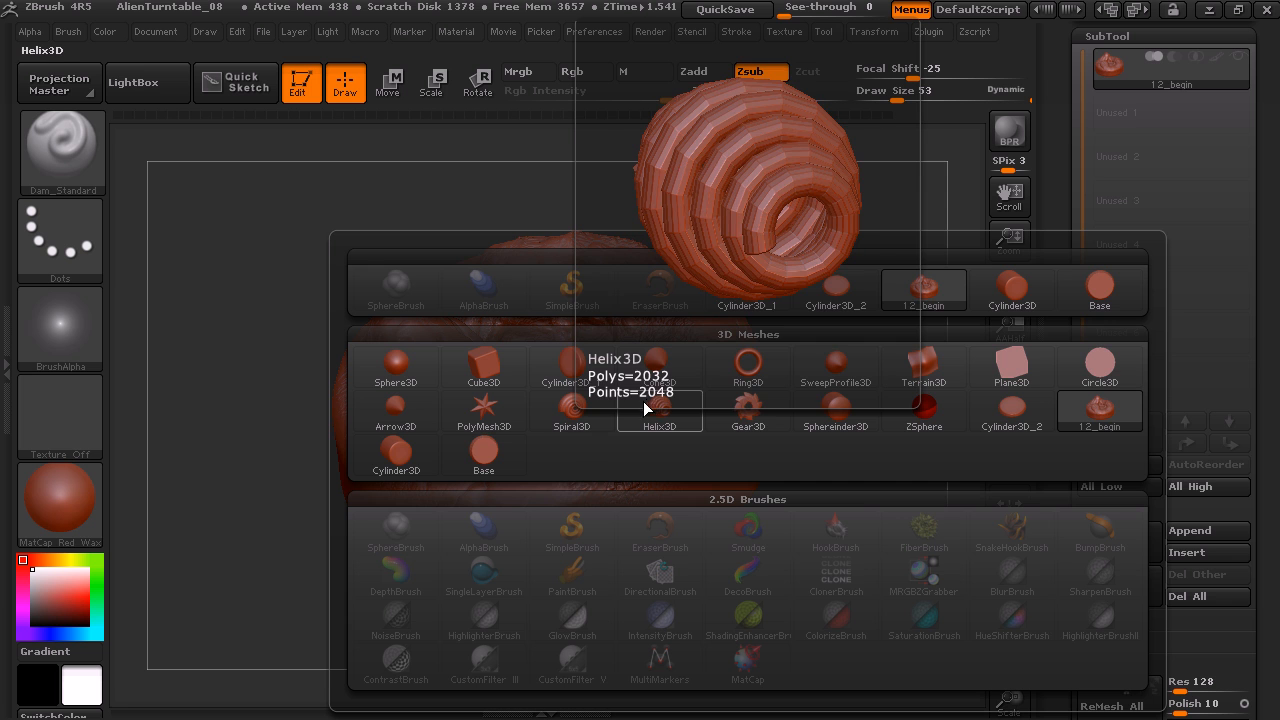
{"action": "left_click", "coordinate": [497, 461]}
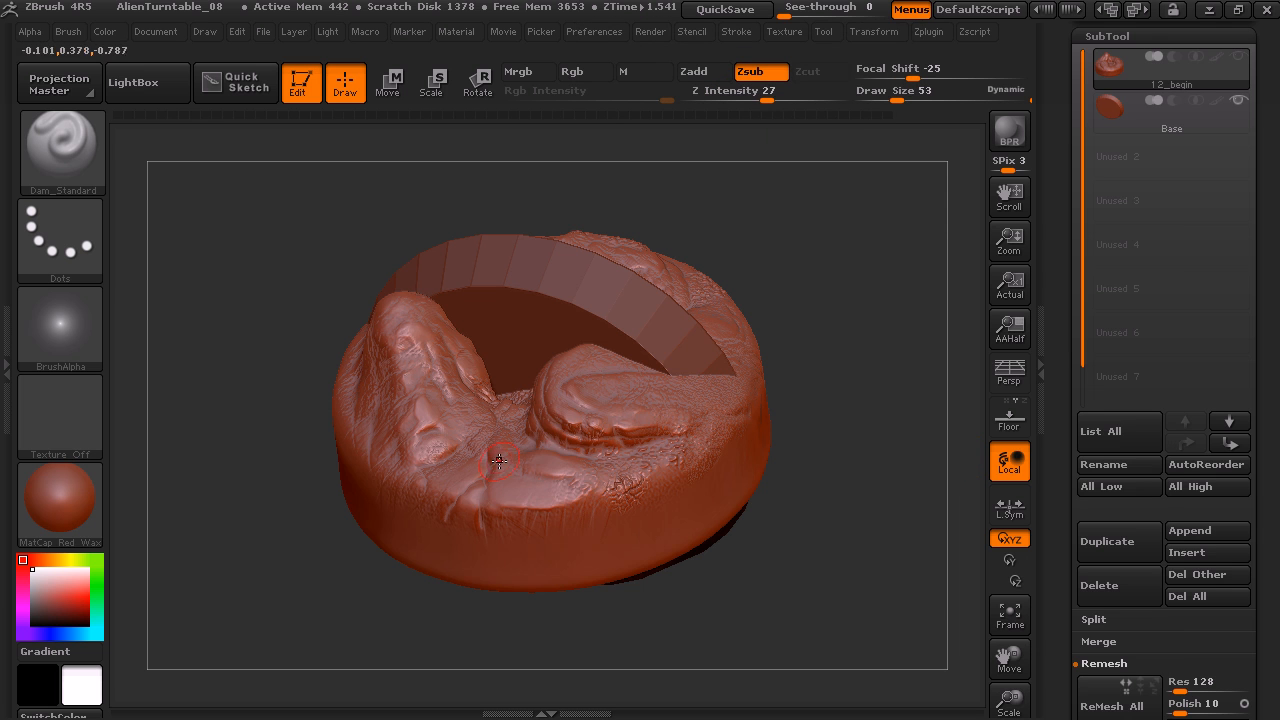
{"action": "left_click_drag", "start_coordinate": [897, 453], "coordinate": [837, 431]}
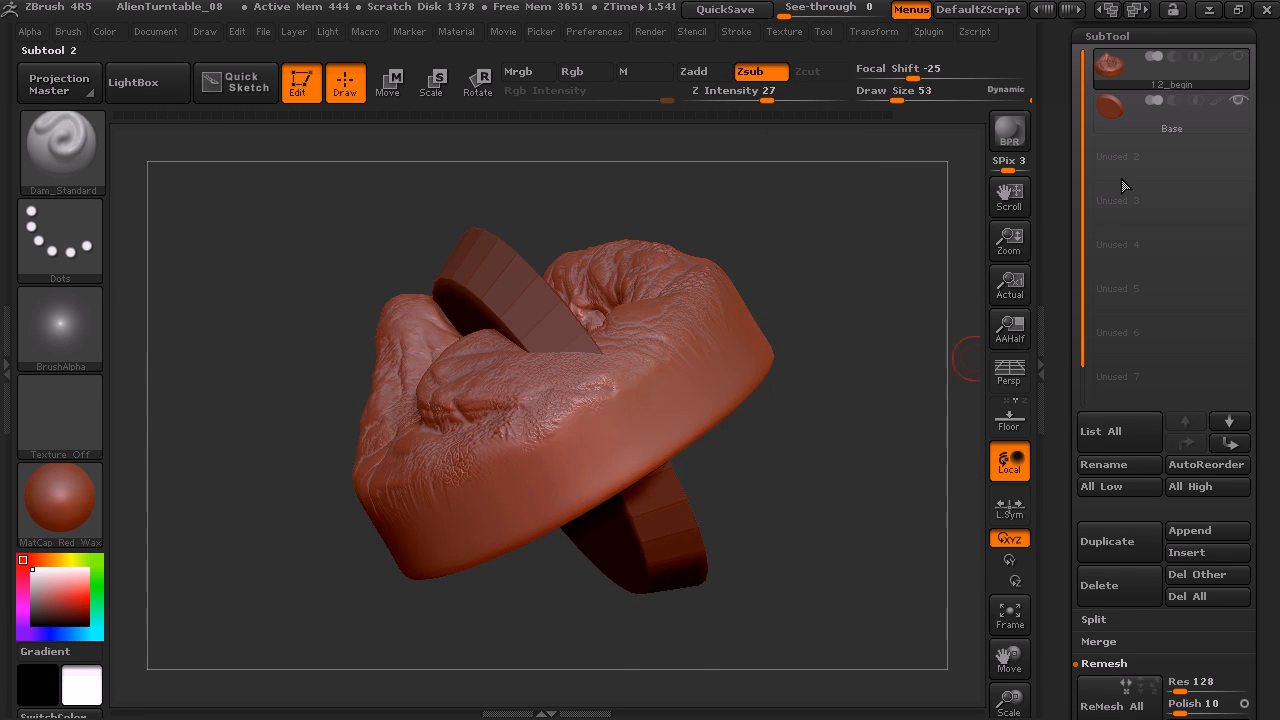
Turn on the visibility of the 12_begin subtool and make Base the active subtool.
{"action": "left_click", "coordinate": [1160, 125]}
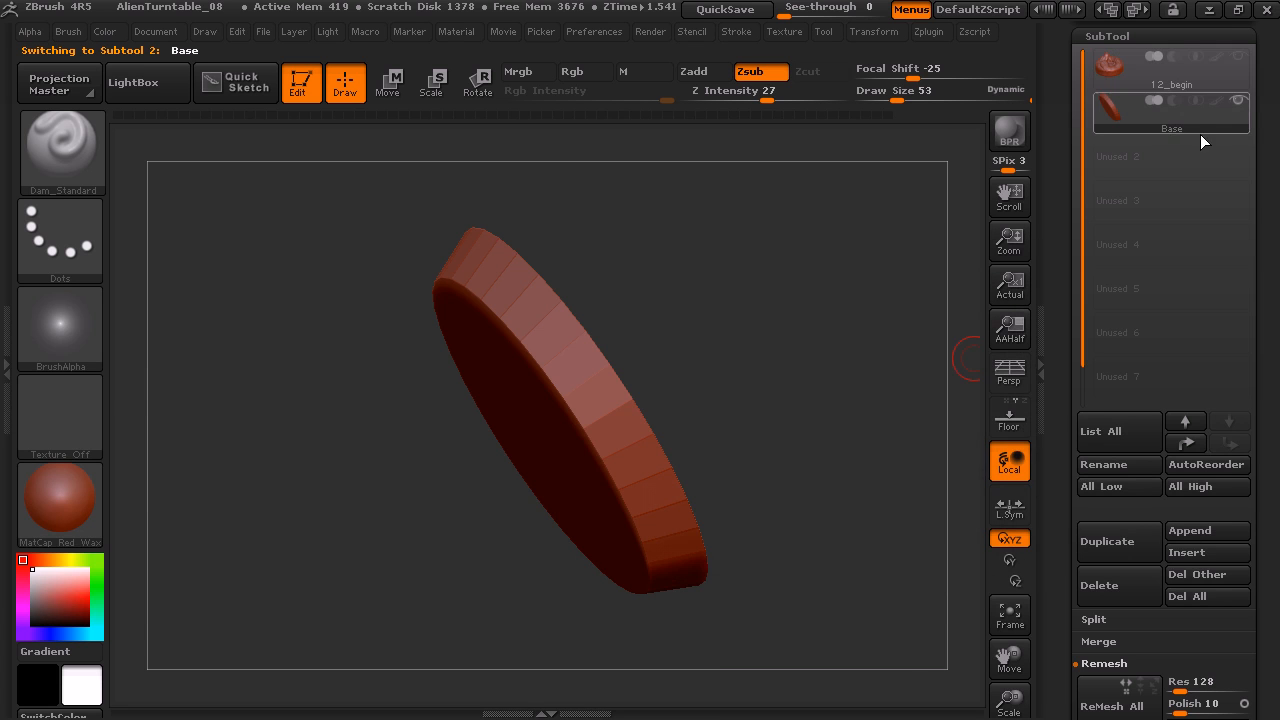
{"action": "left_click", "coordinate": [1152, 77]}
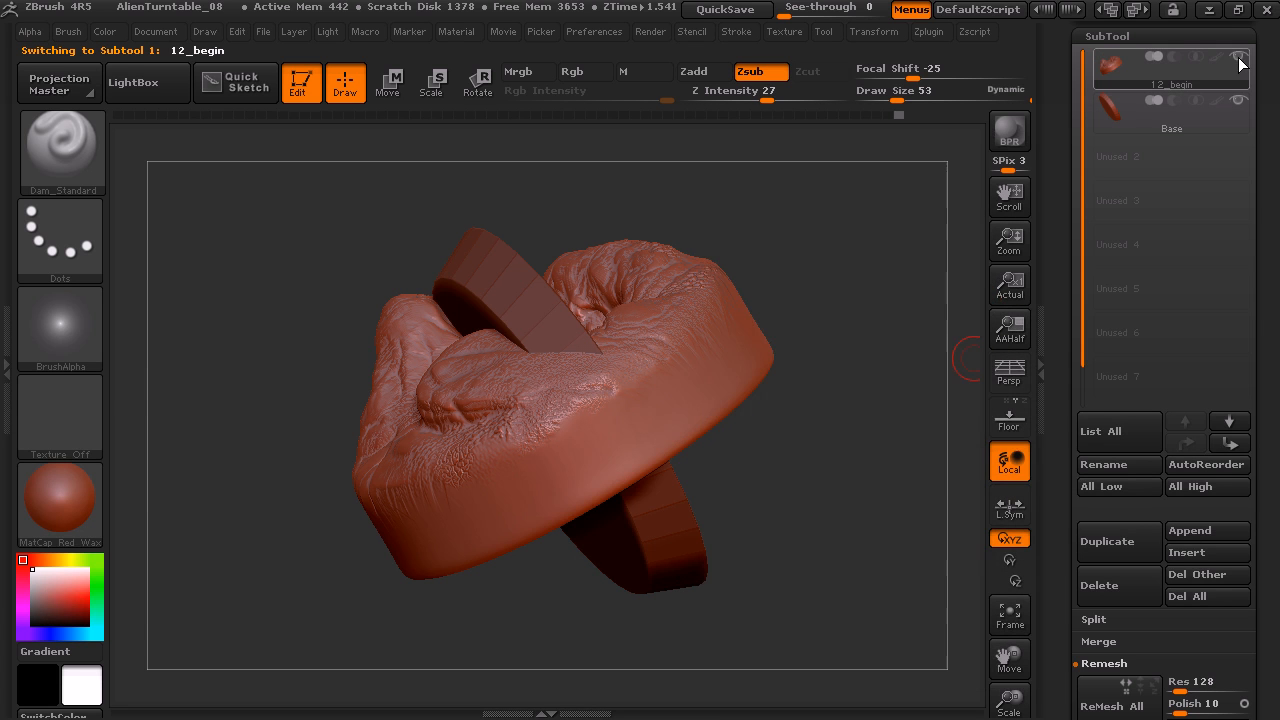
{"action": "left_click", "coordinate": [1245, 64]}
{"action": "left_click", "coordinate": [1242, 60]}
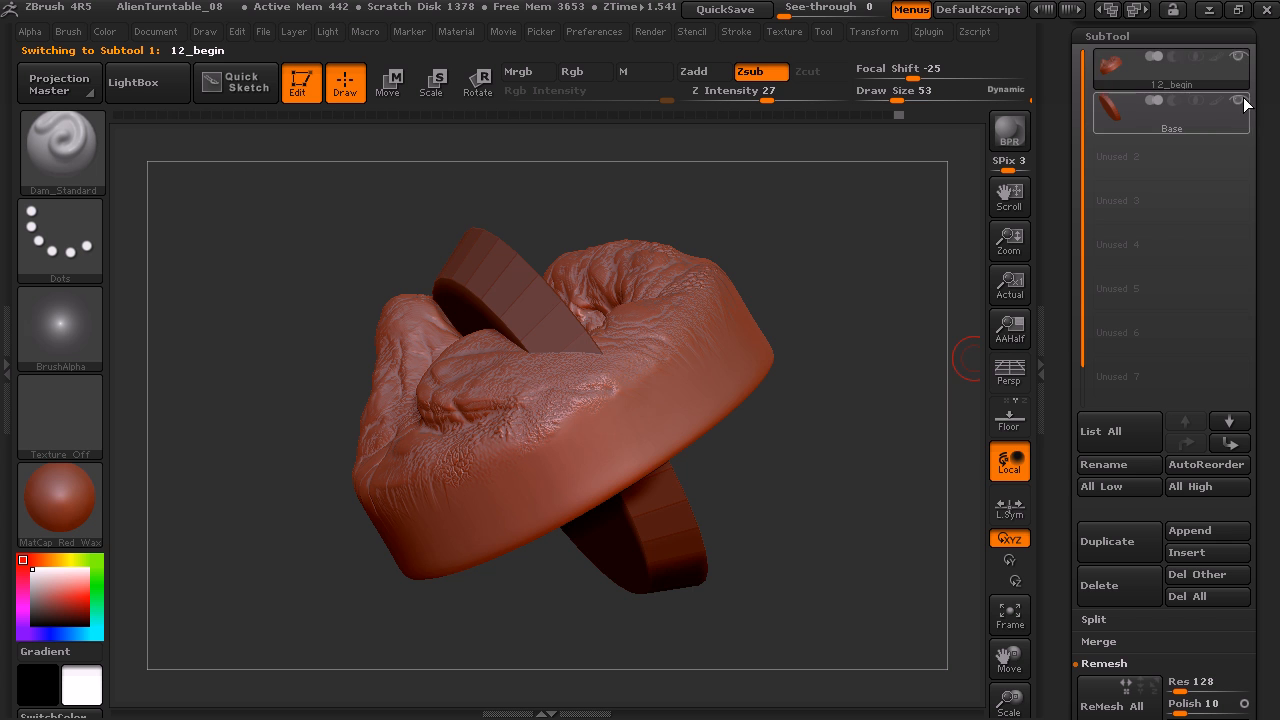
{"action": "left_click", "coordinate": [1244, 60]}
{"action": "left_click", "coordinate": [1244, 60]}
{"action": "left_click", "coordinate": [1146, 128]}
{"action": "left_click_drag", "start_coordinate": [877, 251], "coordinate": [909, 257]}
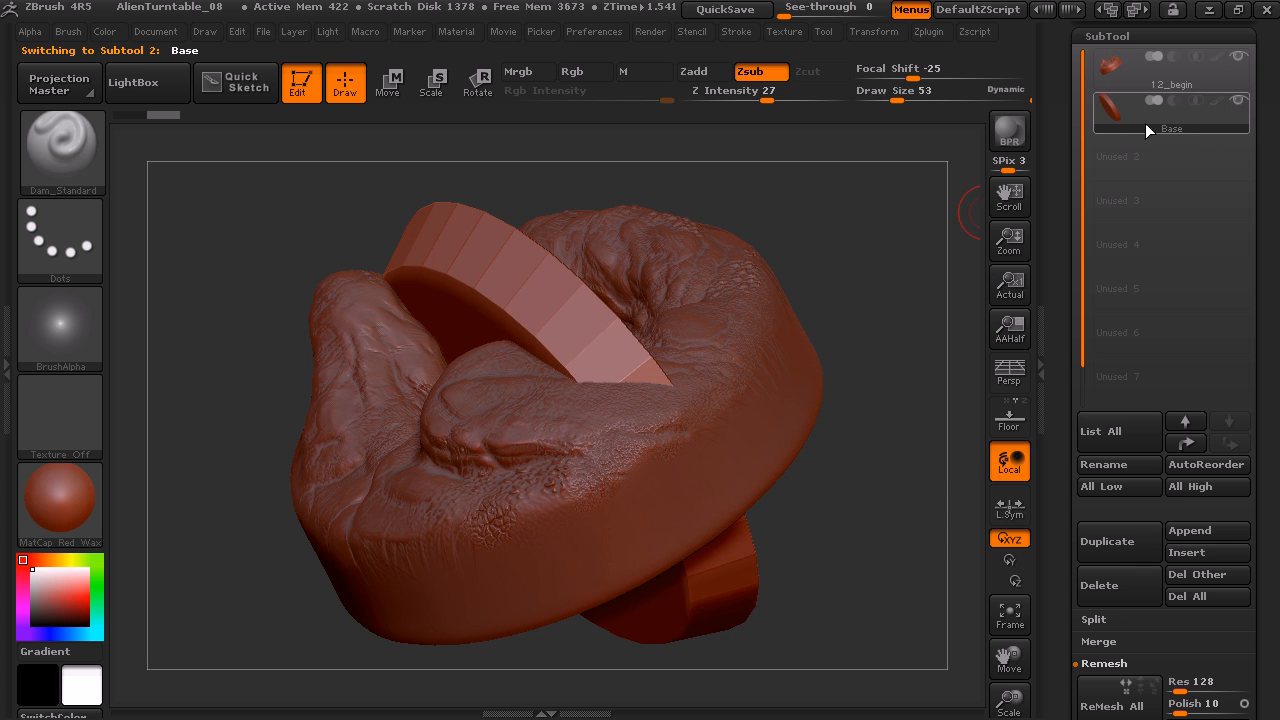
Toggle the visibility of the 12_begin and Base subtools off and back on.
{"action": "mouse_move", "coordinate": [1248, 88]}
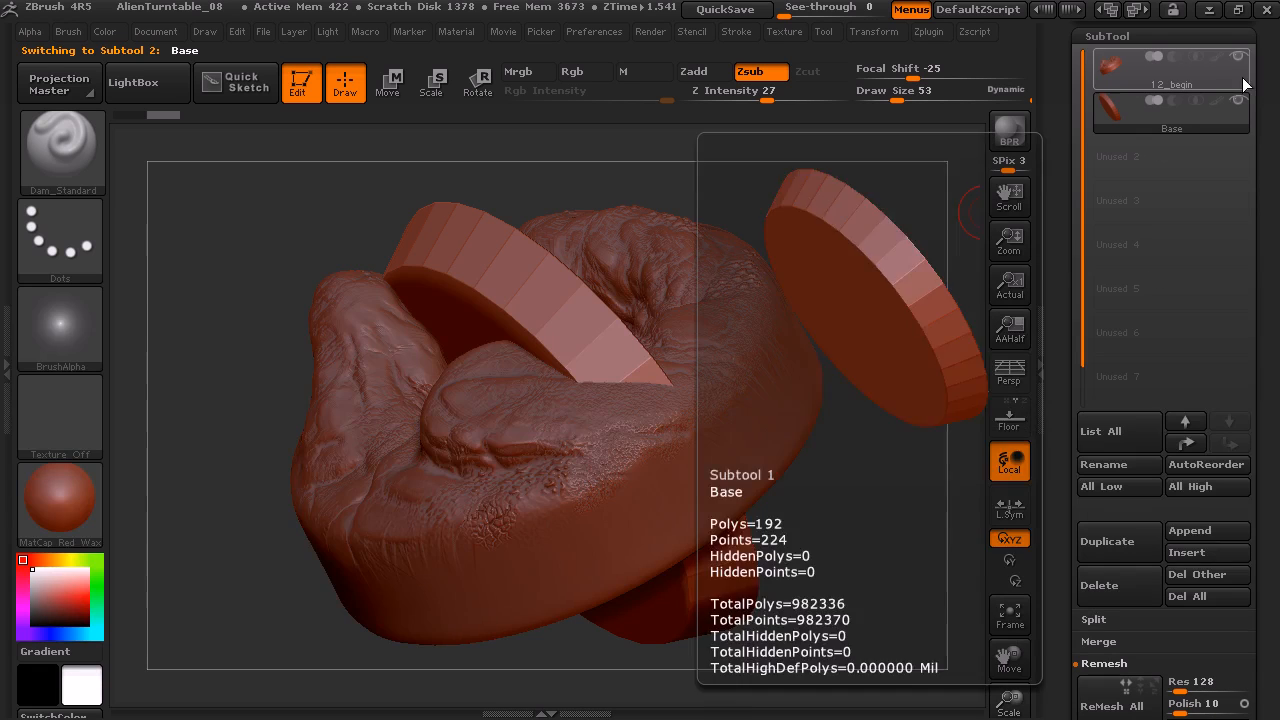
{"action": "left_click", "coordinate": [1238, 57]}
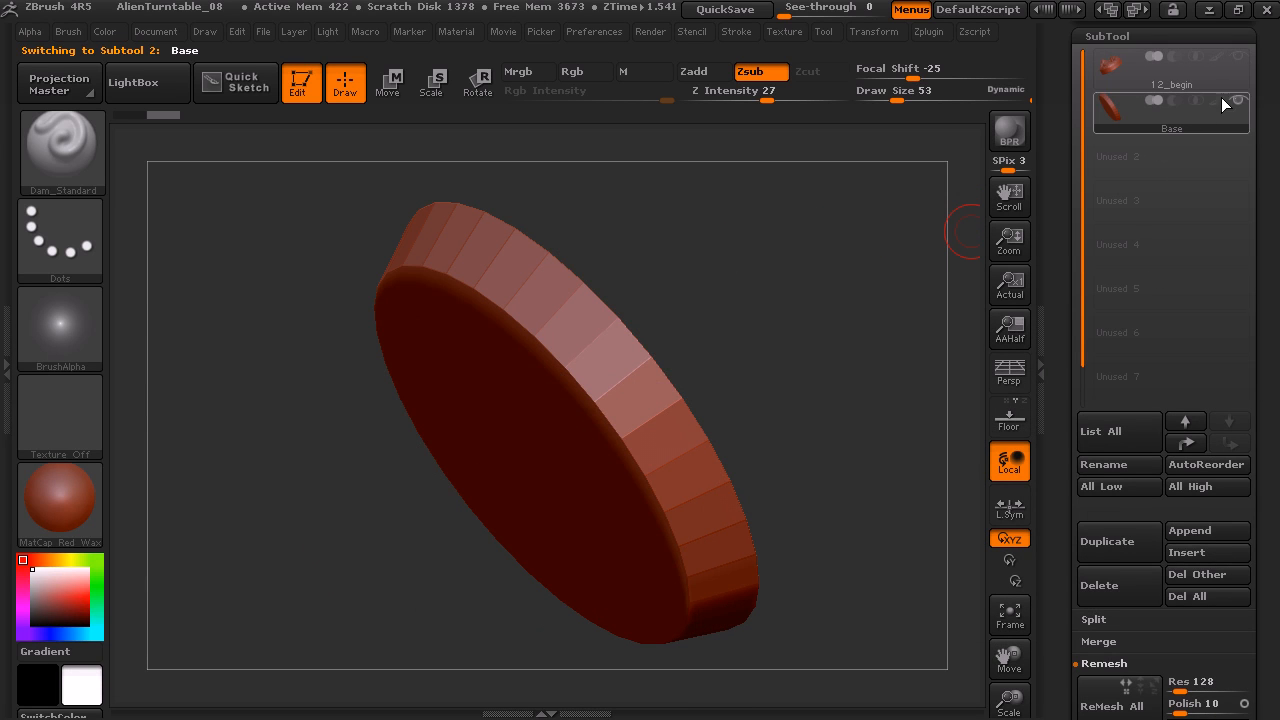
{"action": "left_click", "coordinate": [1238, 57]}
{"action": "left_click", "coordinate": [1239, 103]}
{"action": "left_click_drag", "start_coordinate": [745, 315], "coordinate": [821, 313]}
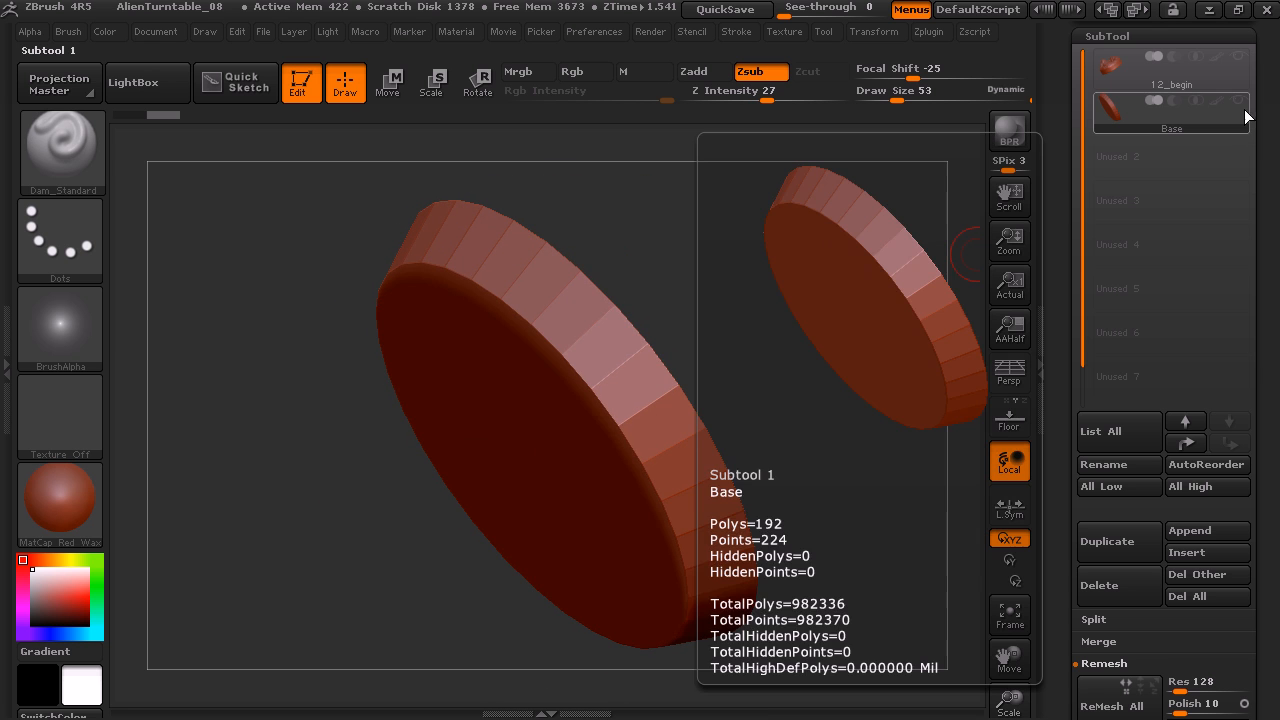
{"action": "left_click", "coordinate": [1239, 57]}
{"action": "left_click", "coordinate": [1240, 102]}
{"action": "left_click", "coordinate": [1240, 102]}
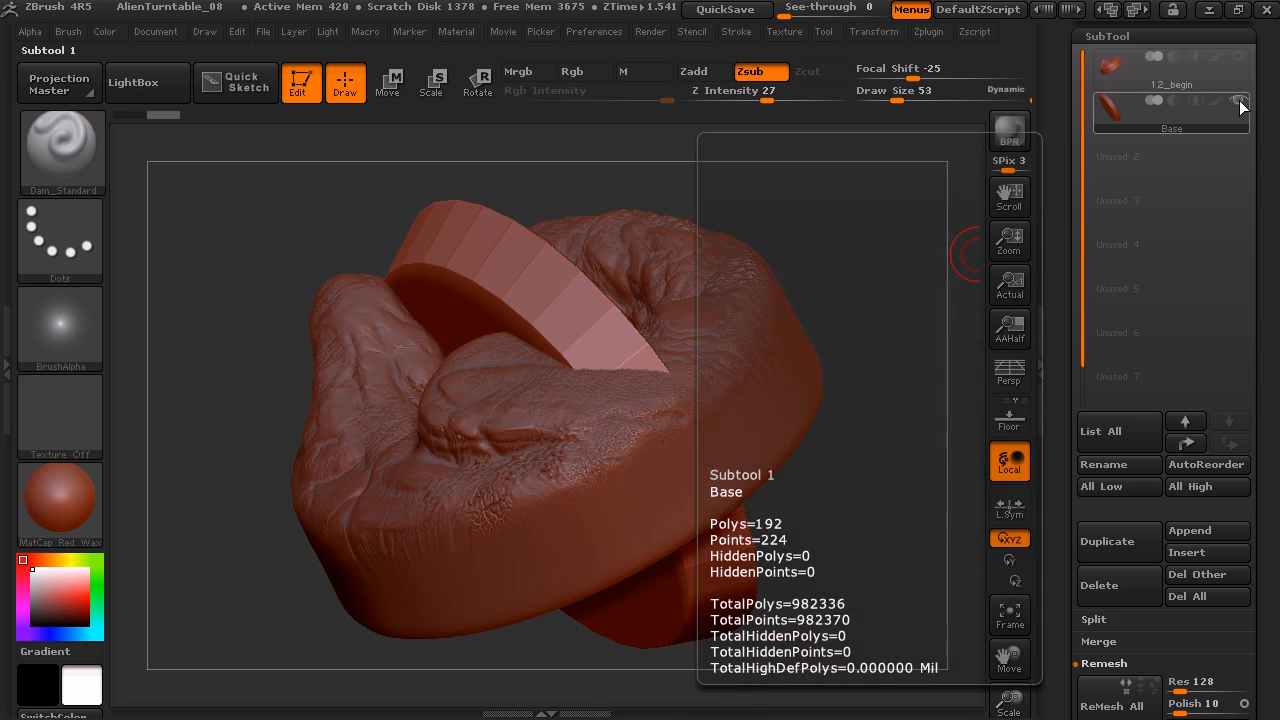
Switch the active subtool back and forth between 12_begin and Base, ending on Base.
{"action": "left_click", "coordinate": [1143, 77]}
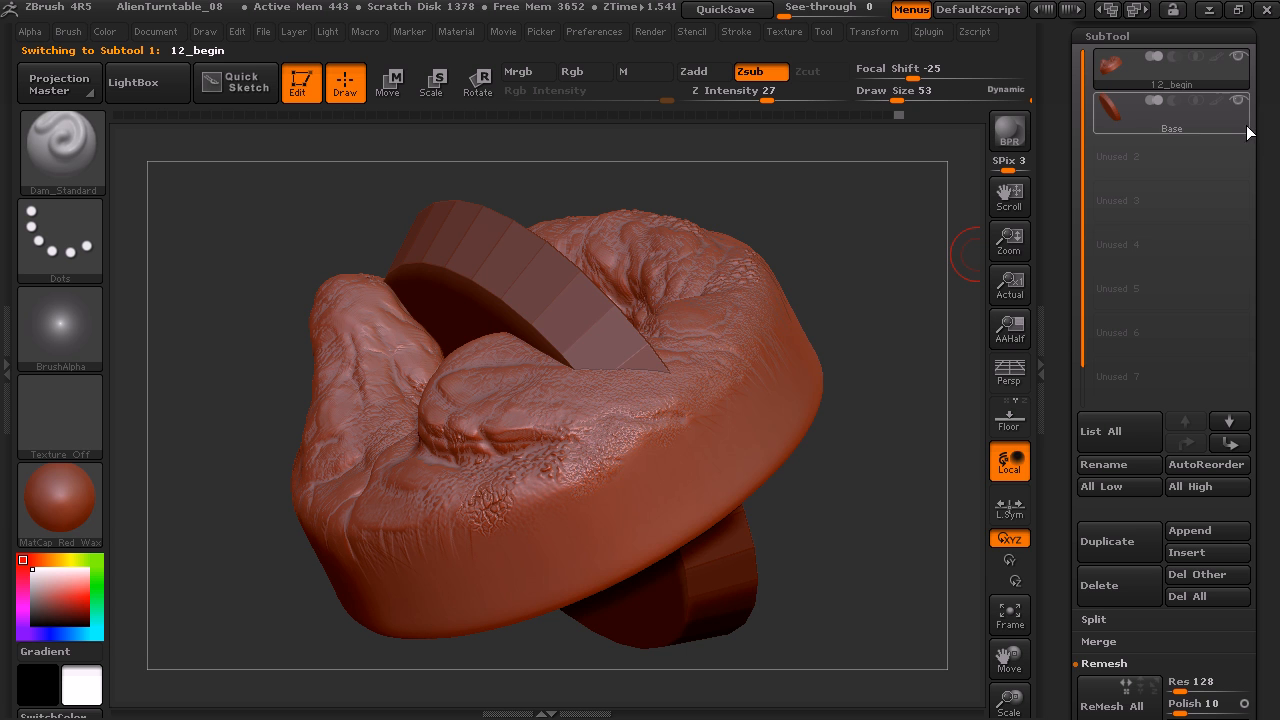
{"action": "mouse_move", "coordinate": [1240, 107]}
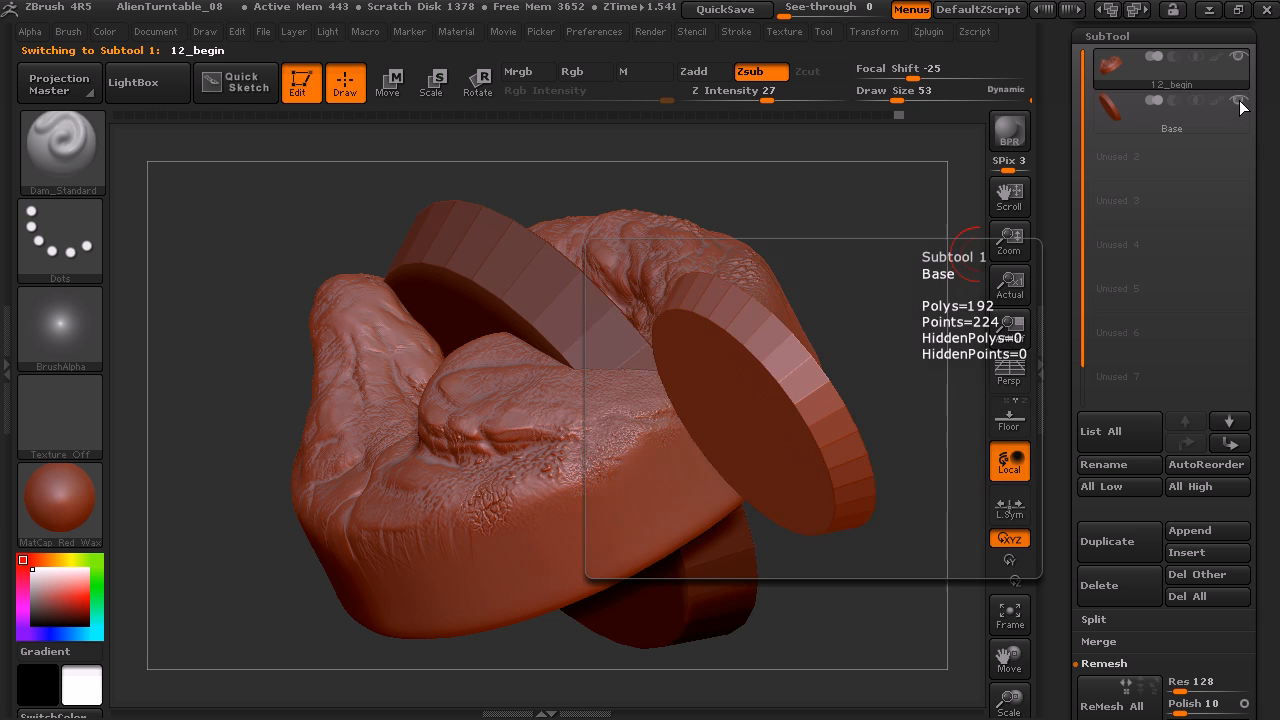
{"action": "left_click_drag", "start_coordinate": [853, 243], "coordinate": [811, 270]}
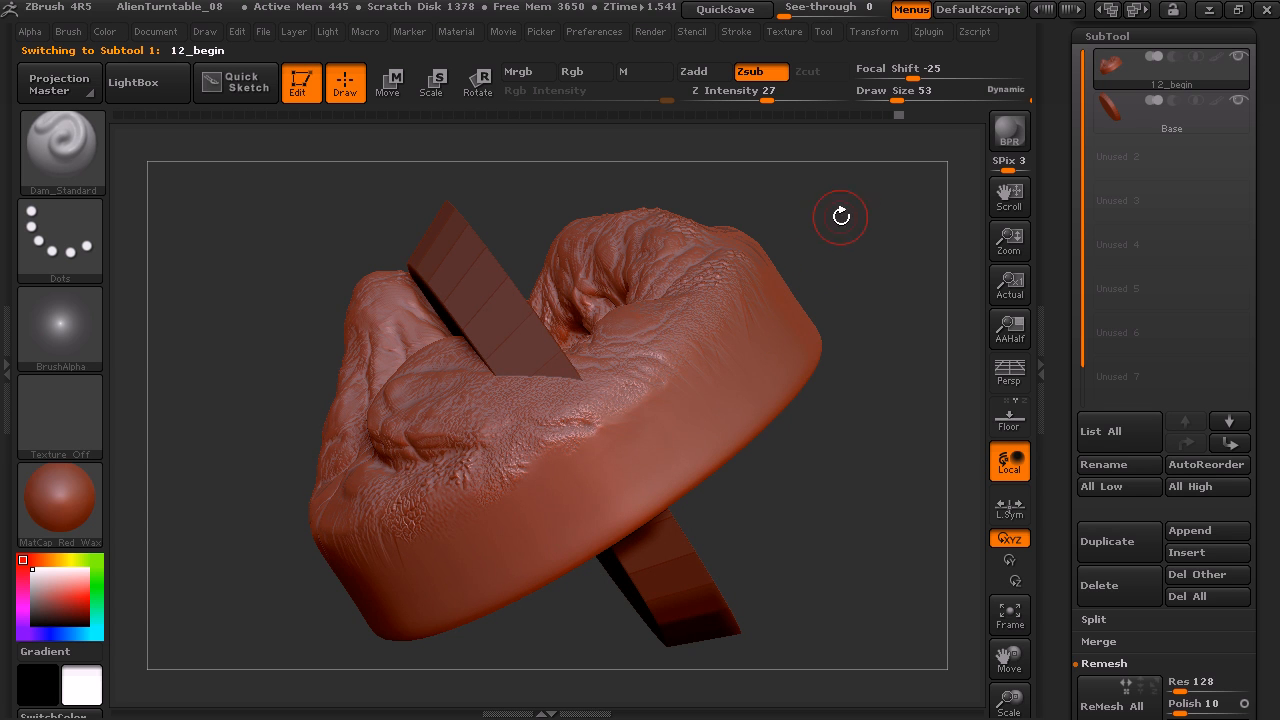
{"action": "left_click_drag", "start_coordinate": [841, 216], "coordinate": [800, 260]}
{"action": "left_click", "coordinate": [415, 252], "text": "alt"}
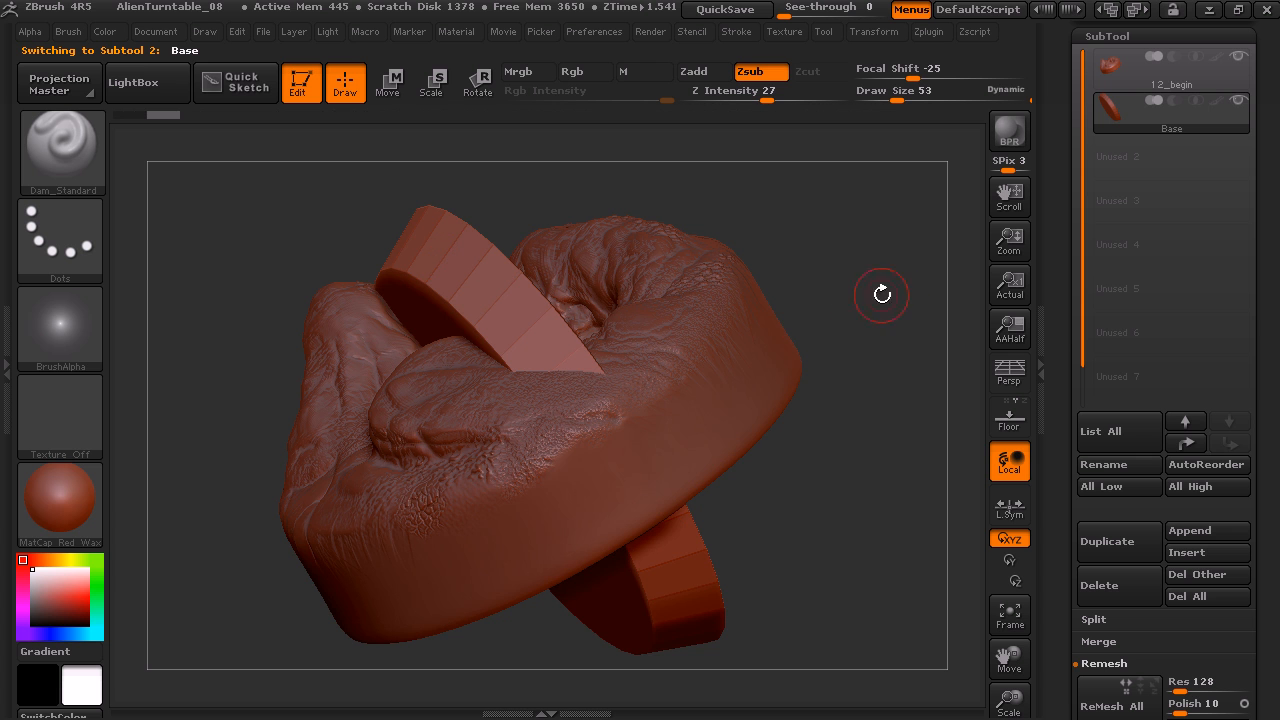
{"action": "left_click_drag", "start_coordinate": [857, 266], "coordinate": [896, 288]}
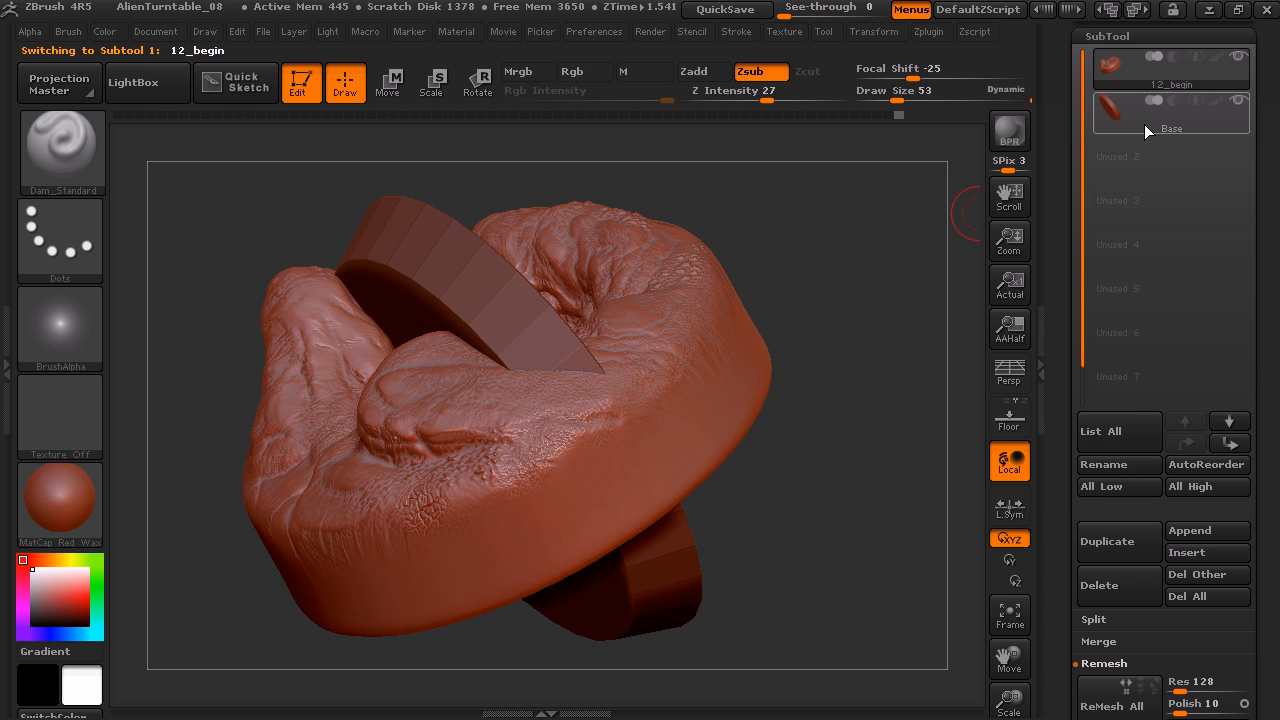
{"action": "left_click", "coordinate": [1144, 124]}
{"action": "left_click", "coordinate": [1155, 79]}
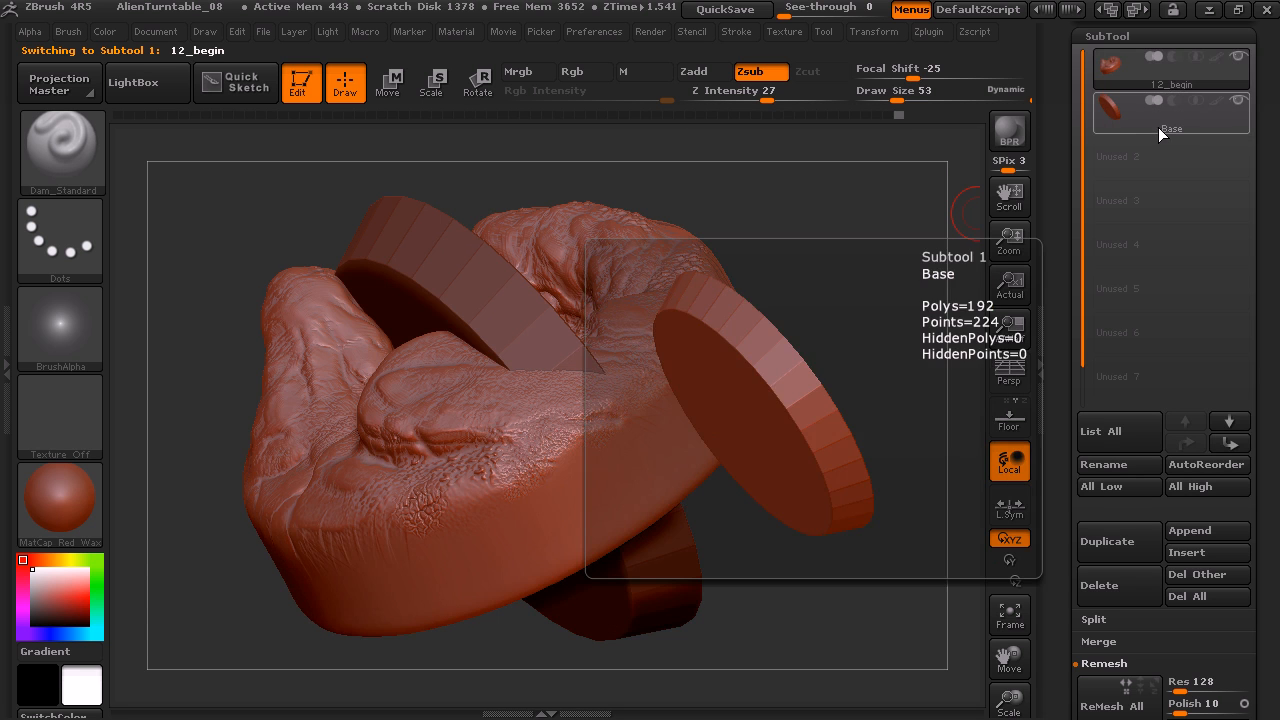
{"action": "left_click", "coordinate": [1157, 128]}
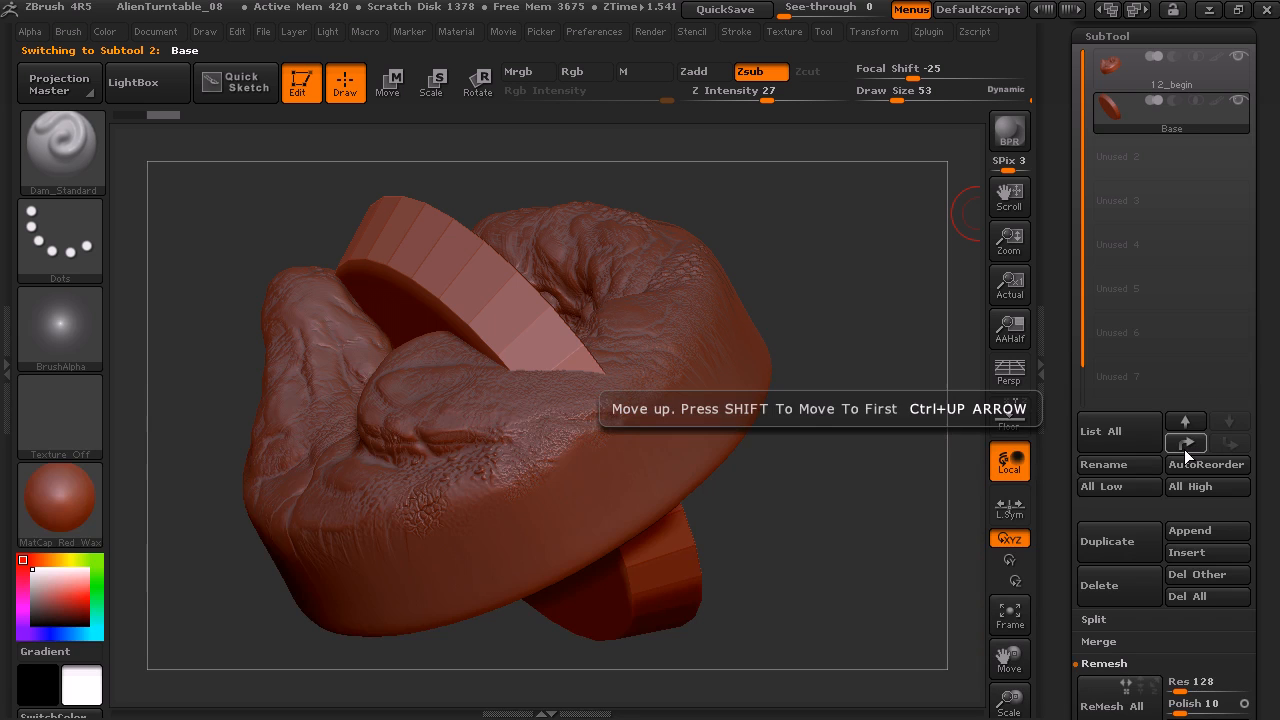
Move Base above 12_begin in the subtool order and back down, and step the selection between them, ending on Base.
{"action": "left_click", "coordinate": [1186, 450]}
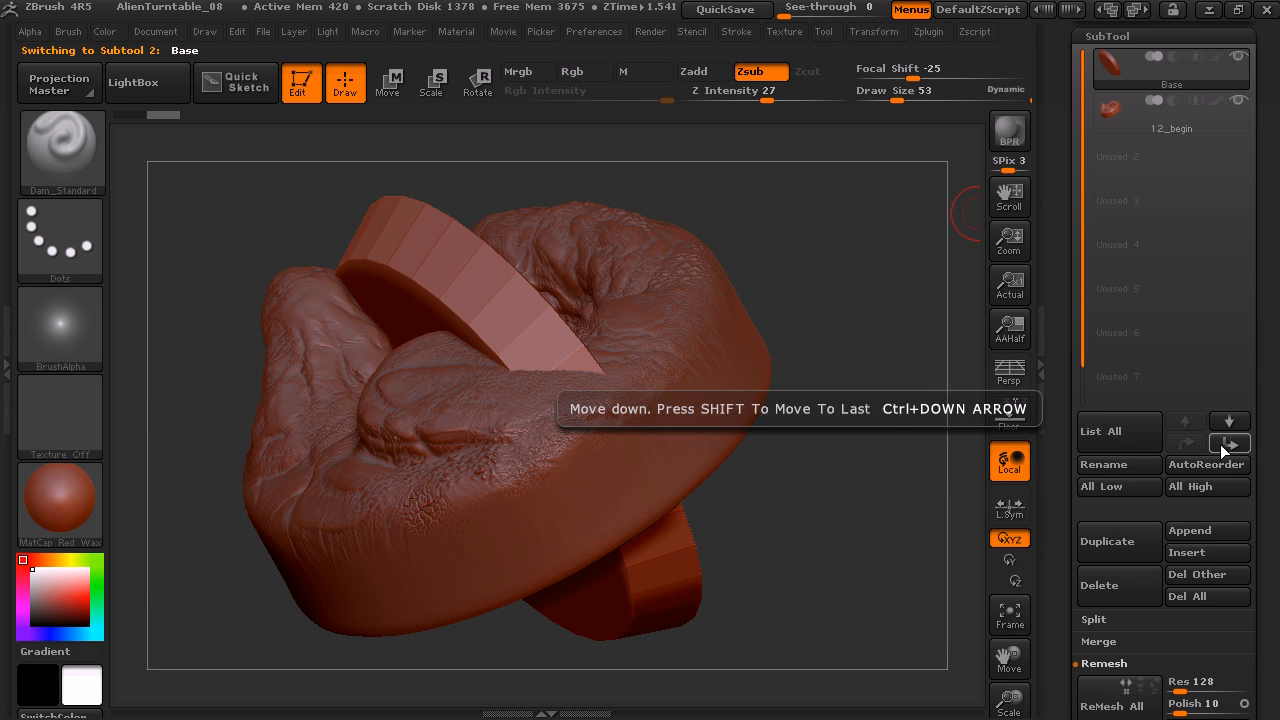
{"action": "left_click", "coordinate": [1232, 446]}
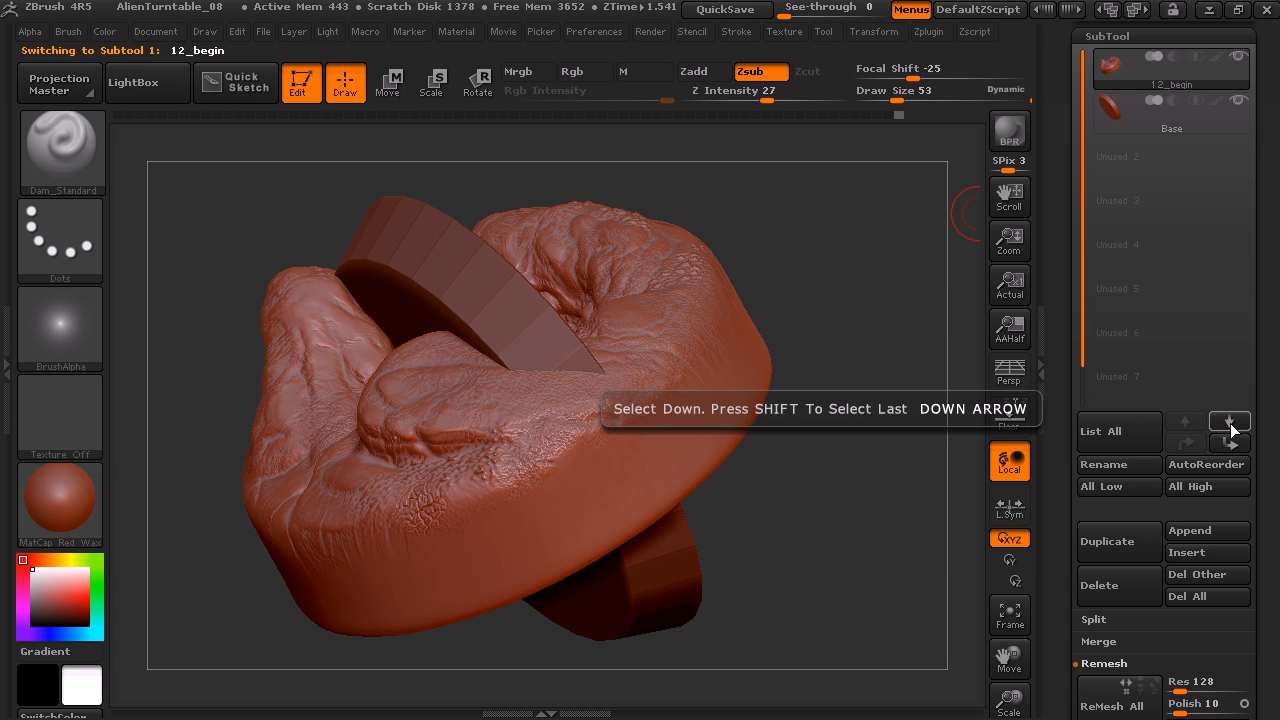
{"action": "left_click", "coordinate": [1230, 422]}
{"action": "left_click", "coordinate": [1186, 421]}
{"action": "left_click", "coordinate": [1230, 424]}
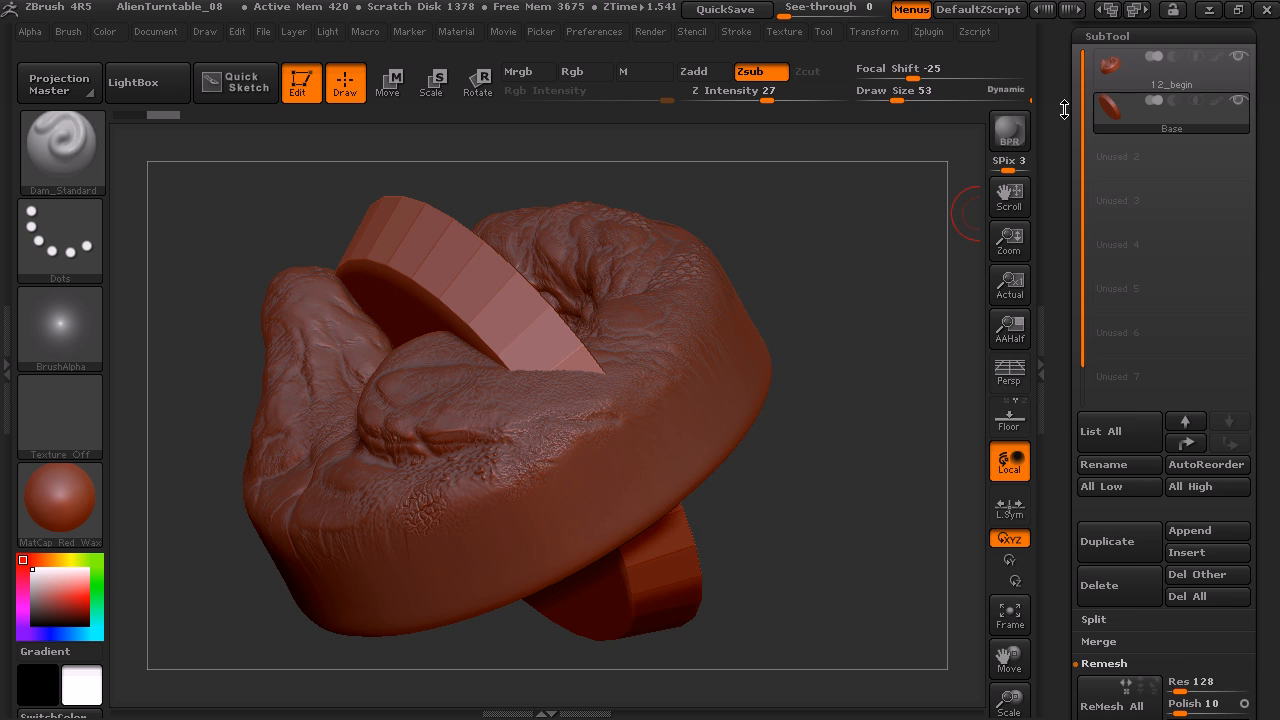
{"action": "left_click_drag", "start_coordinate": [1064, 109], "coordinate": [1065, 185]}
{"action": "left_click_drag", "start_coordinate": [1066, 268], "coordinate": [1072, 113]}
{"action": "left_click_drag", "start_coordinate": [1069, 199], "coordinate": [1063, 293]}
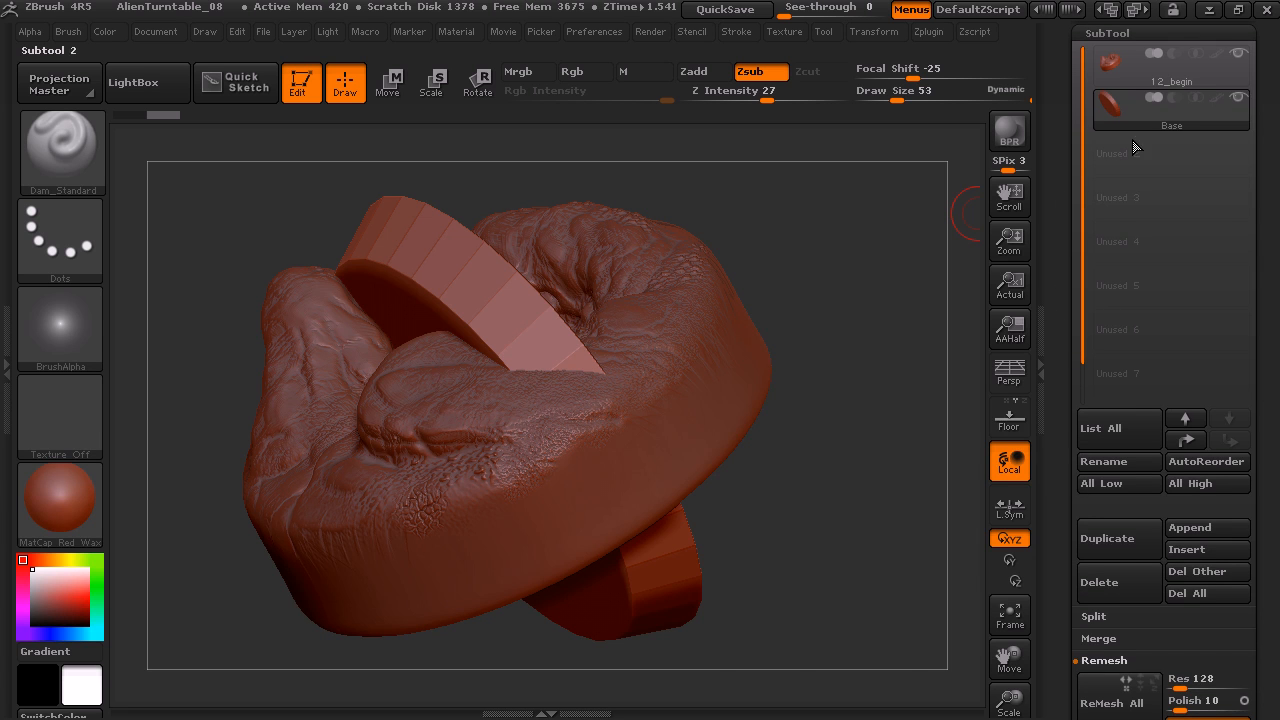
{"action": "mouse_move", "coordinate": [1137, 112]}
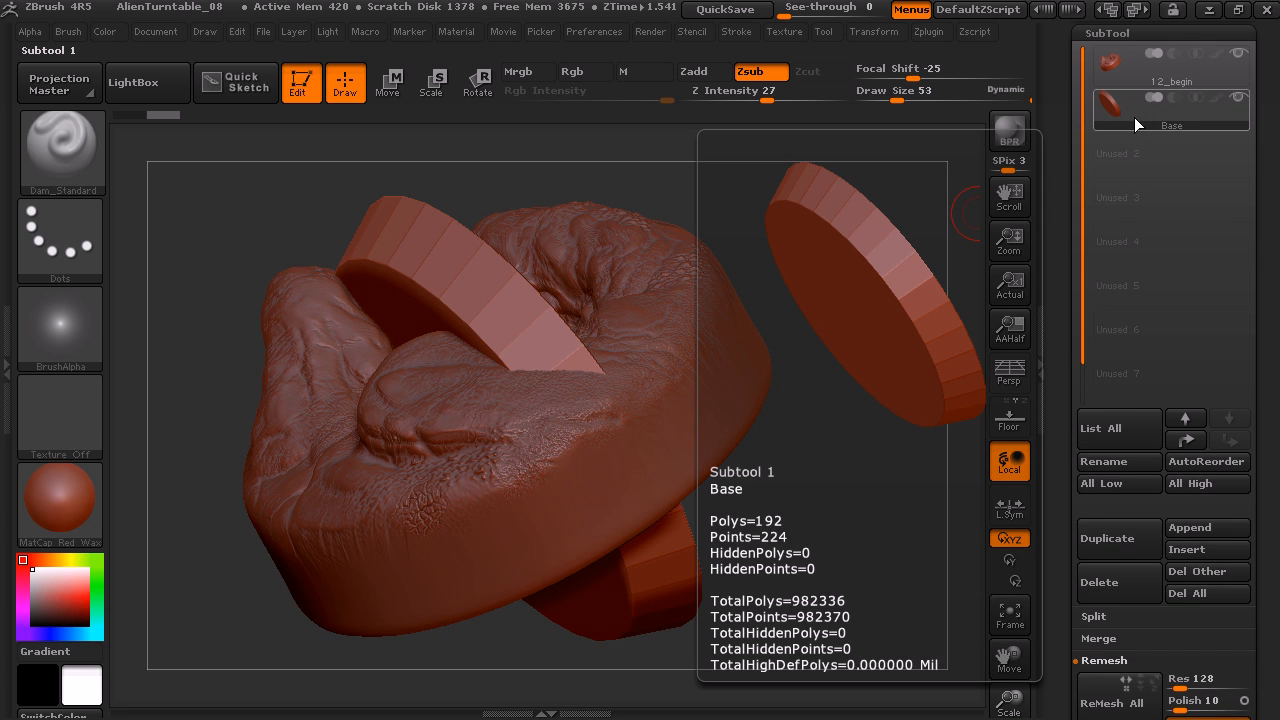
{"action": "mouse_move", "coordinate": [1161, 64]}
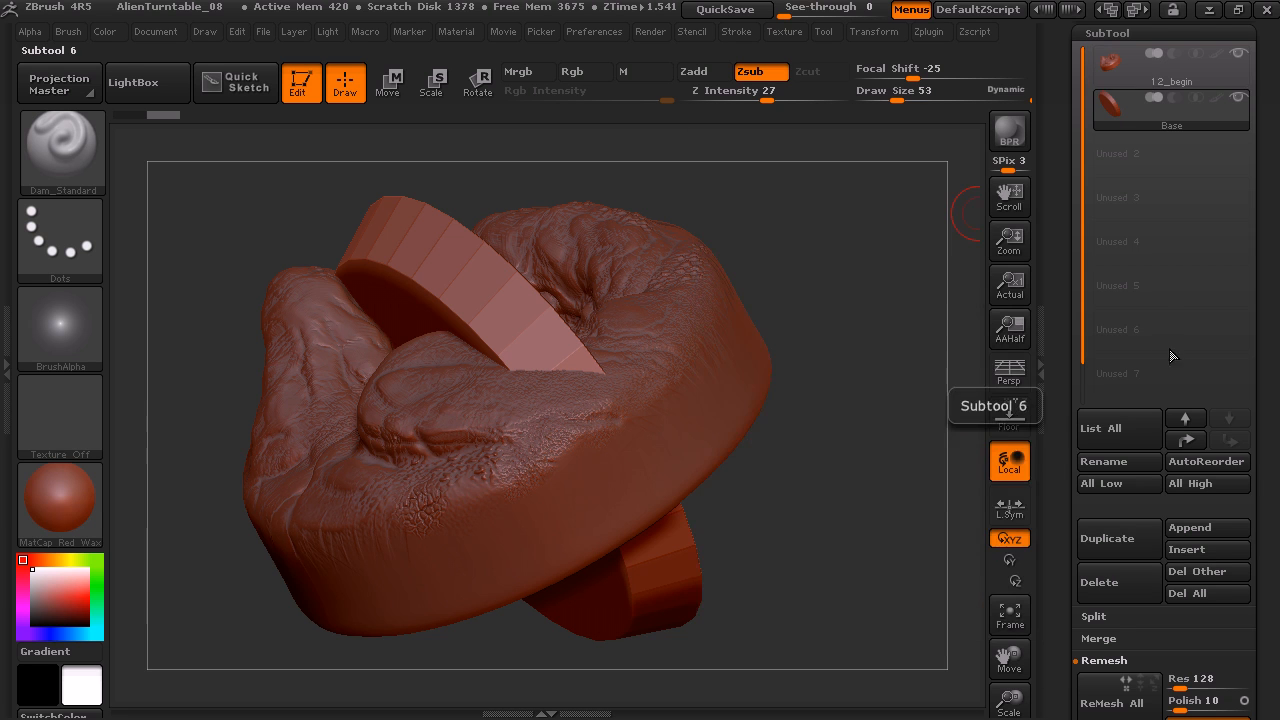
{"action": "scroll", "coordinate": [1160, 152], "scroll_direction": "up", "scroll_amount": 3}
Open the Deformation settings for the Base subtool.
{"action": "left_click_drag", "start_coordinate": [808, 306], "coordinate": [692, 284]}
{"action": "left_click_drag", "start_coordinate": [1071, 277], "coordinate": [1119, 179]}
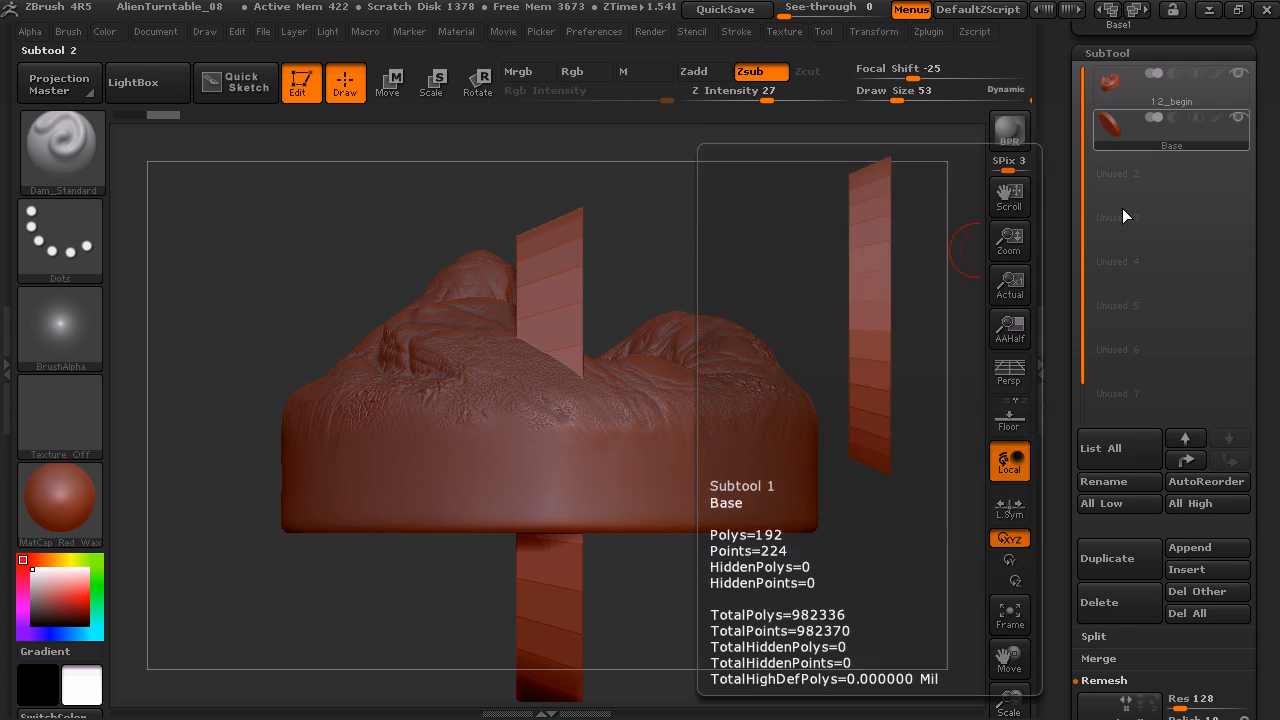
{"action": "scroll", "coordinate": [1080, 287], "scroll_direction": "down", "scroll_amount": 5}
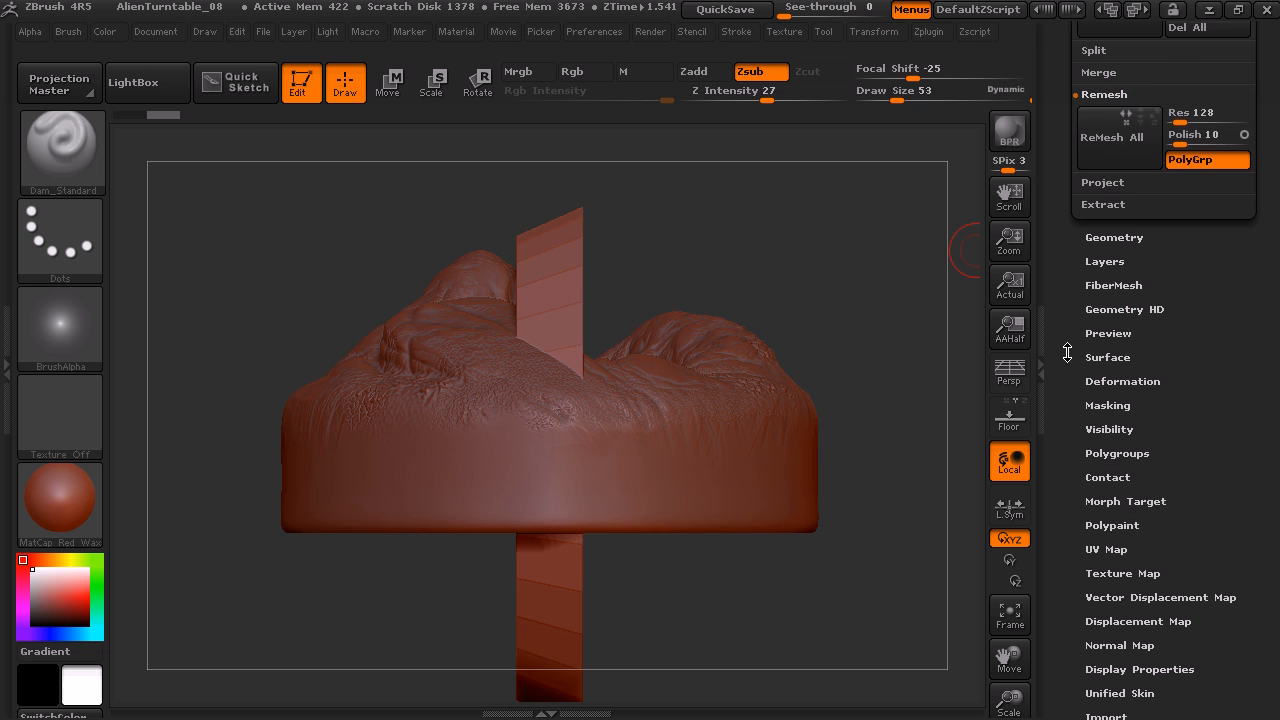
{"action": "left_click_drag", "start_coordinate": [1068, 352], "coordinate": [1070, 300]}
{"action": "left_click", "coordinate": [1101, 312]}
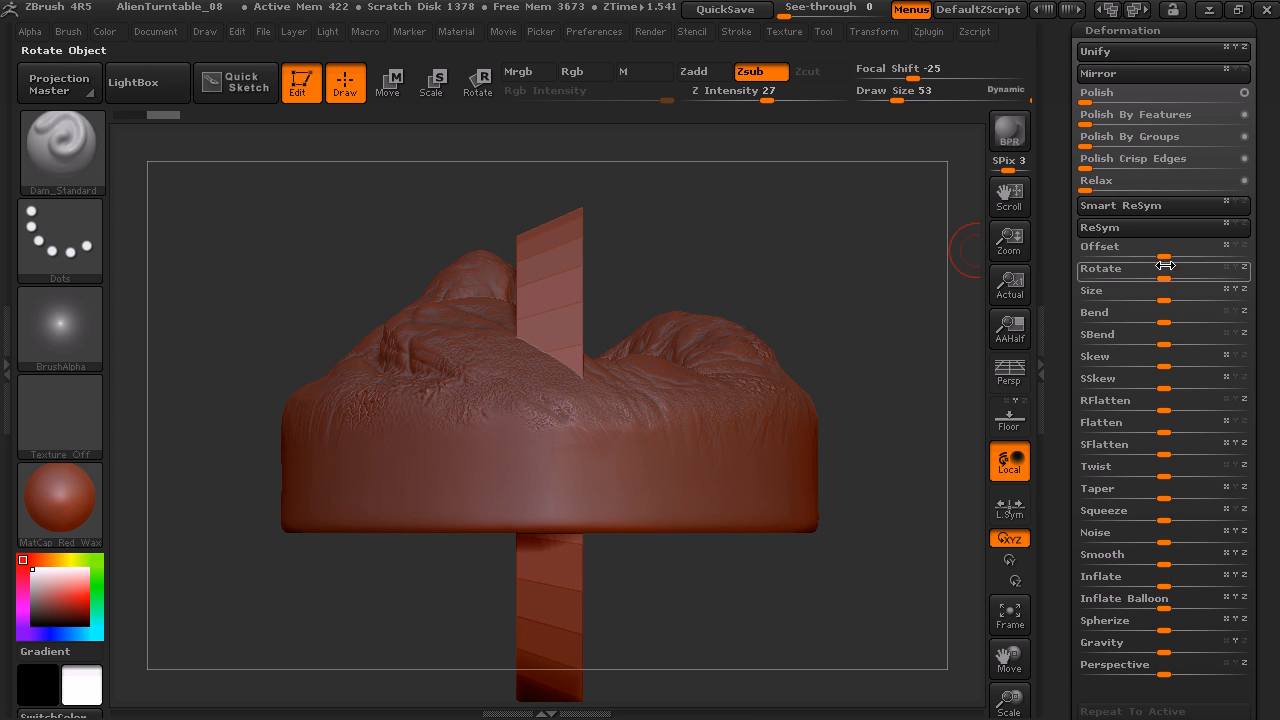
Try turning the Base with the Rotate deformation, and undo the rotation.
{"action": "mouse_move", "coordinate": [880, 286]}
{"action": "left_mouse_down"}
{"action": "mouse_move", "coordinate": [896, 288]}
{"action": "mouse_move", "coordinate": [884, 288]}
{"action": "left_mouse_up"}
{"action": "mouse_move", "coordinate": [1164, 278]}
{"action": "left_mouse_down"}
{"action": "mouse_move", "coordinate": [1188, 278]}
{"action": "mouse_move", "coordinate": [1120, 278]}
{"action": "mouse_move", "coordinate": [1141, 270]}
{"action": "left_mouse_up"}
{"action": "key", "text": "ctrl"}
{"action": "key", "text": "ctrl+z"}
{"action": "key", "text": "ctrl+z"}
Enlarge the Base with the Size deformation until it surrounds the sculpt, and trim it back with a Size of -3.
{"action": "mouse_move", "coordinate": [872, 340]}
{"action": "left_mouse_down"}
{"action": "mouse_move", "coordinate": [871, 286]}
{"action": "mouse_move", "coordinate": [888, 348]}
{"action": "left_mouse_up"}
{"action": "left_click_drag", "start_coordinate": [1167, 300], "coordinate": [1191, 296]}
{"action": "left_click_drag", "start_coordinate": [898, 304], "coordinate": [908, 366]}
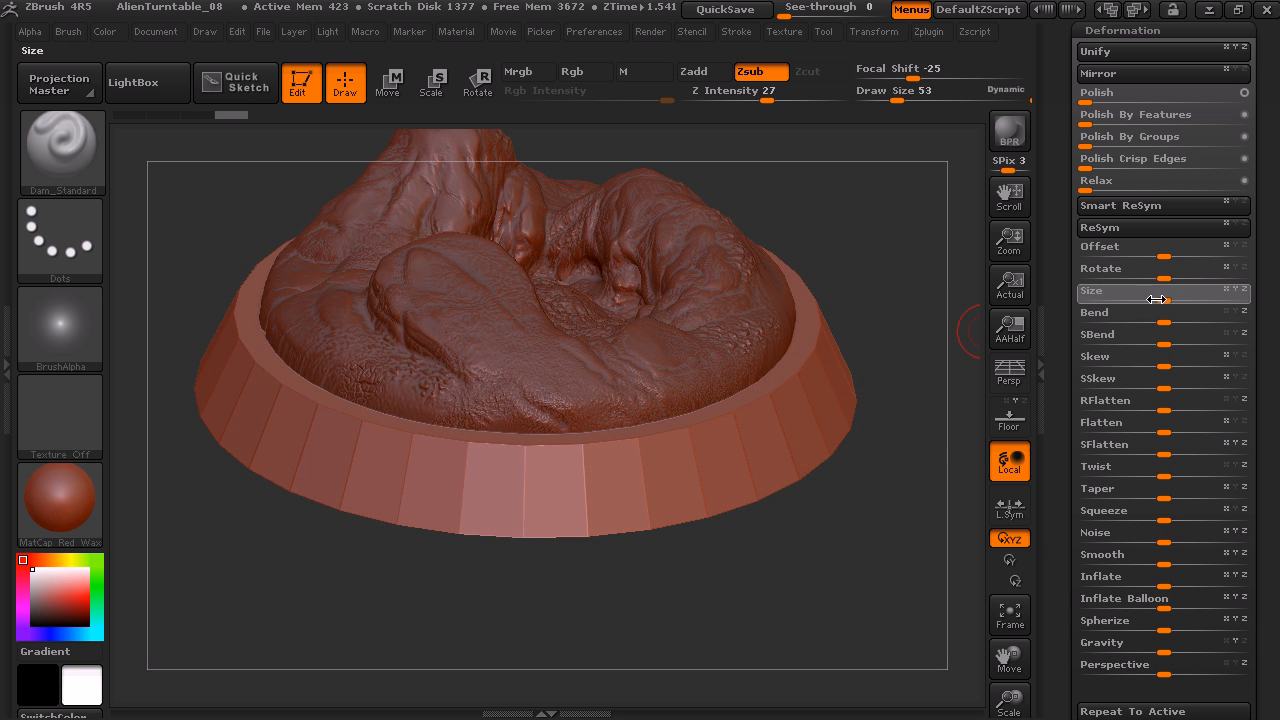
{"action": "left_click_drag", "start_coordinate": [1160, 299], "coordinate": [1153, 306]}
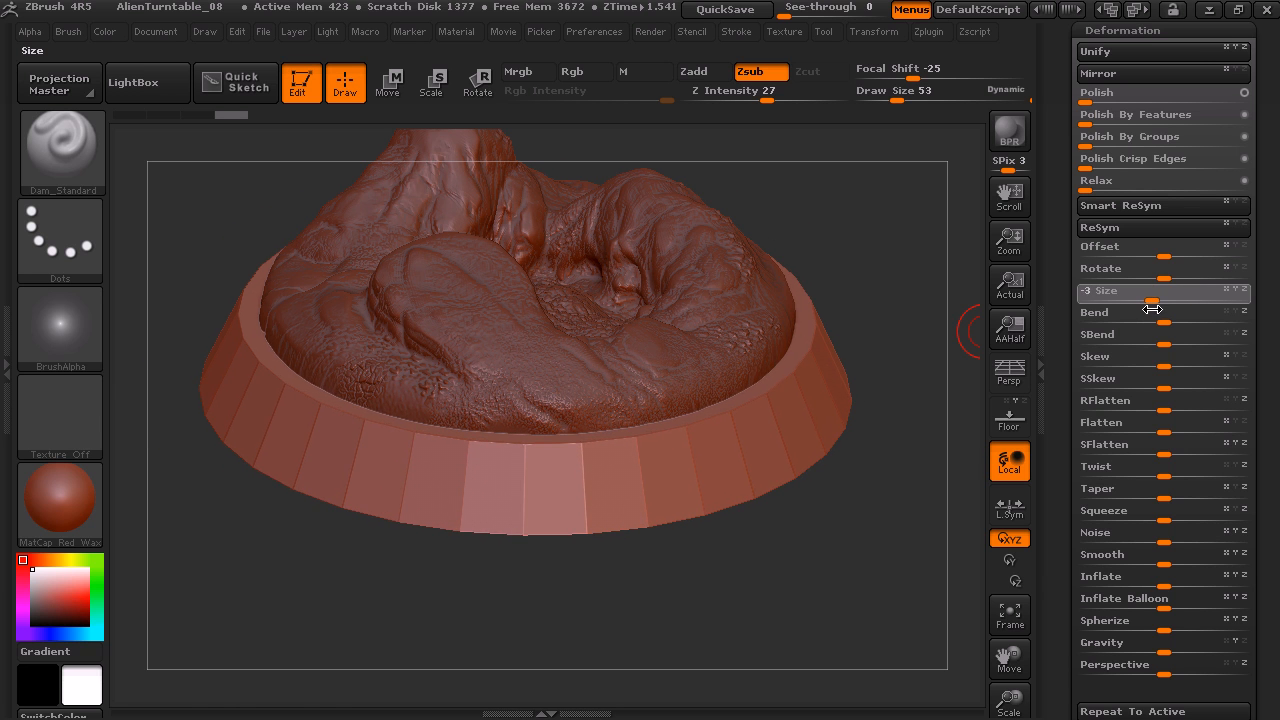
Shift the Base along the Y axis with an Offset deformation of 6.
{"action": "left_click_drag", "start_coordinate": [917, 338], "coordinate": [900, 271]}
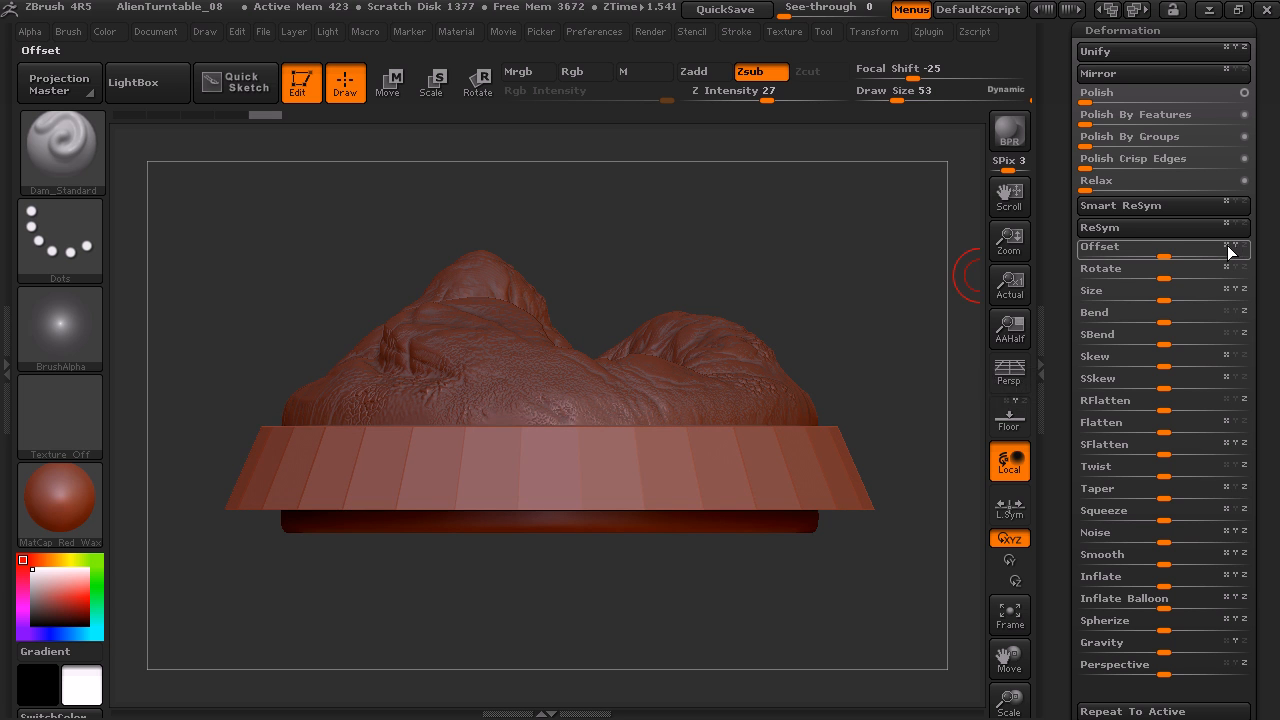
{"action": "left_click_drag", "start_coordinate": [823, 251], "coordinate": [856, 335]}
{"action": "mouse_move", "coordinate": [1161, 254]}
{"action": "left_mouse_down"}
{"action": "mouse_move", "coordinate": [1150, 254]}
{"action": "mouse_move", "coordinate": [1178, 254]}
{"action": "left_mouse_up"}
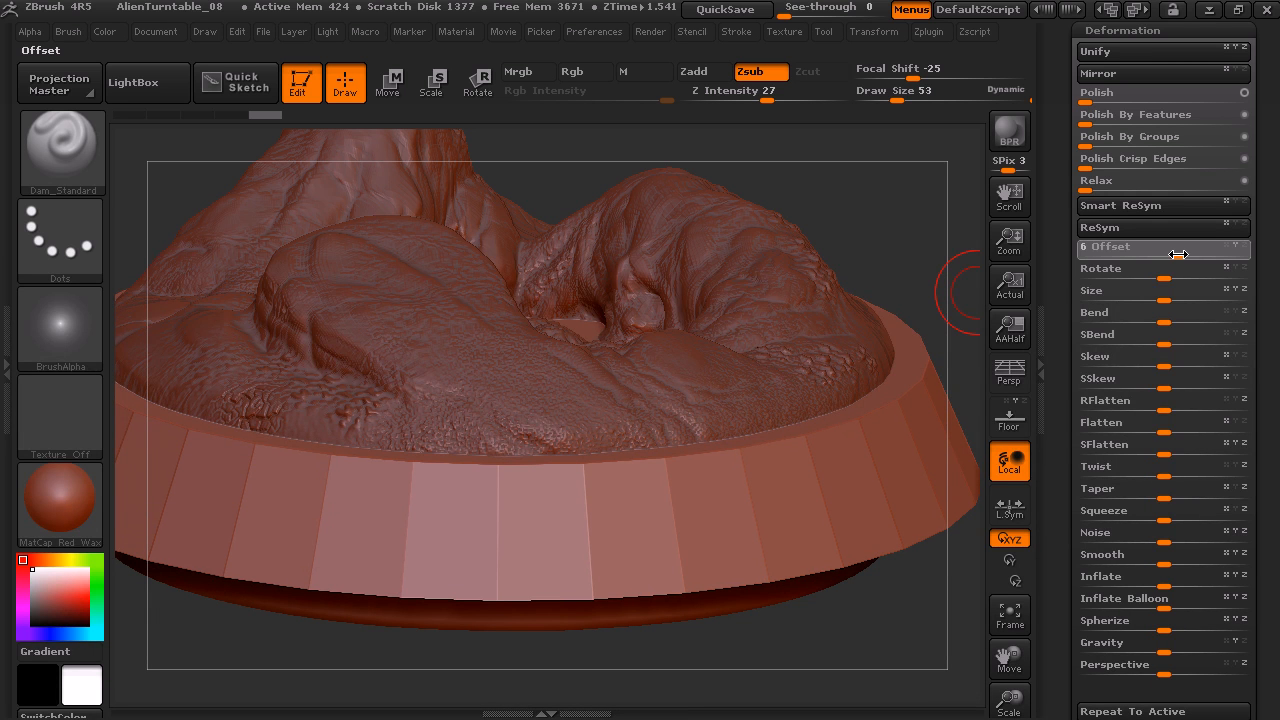
Open the subtool list and make the 12_begin sculpt the active subtool.
{"action": "left_click_drag", "start_coordinate": [886, 214], "coordinate": [591, 223]}
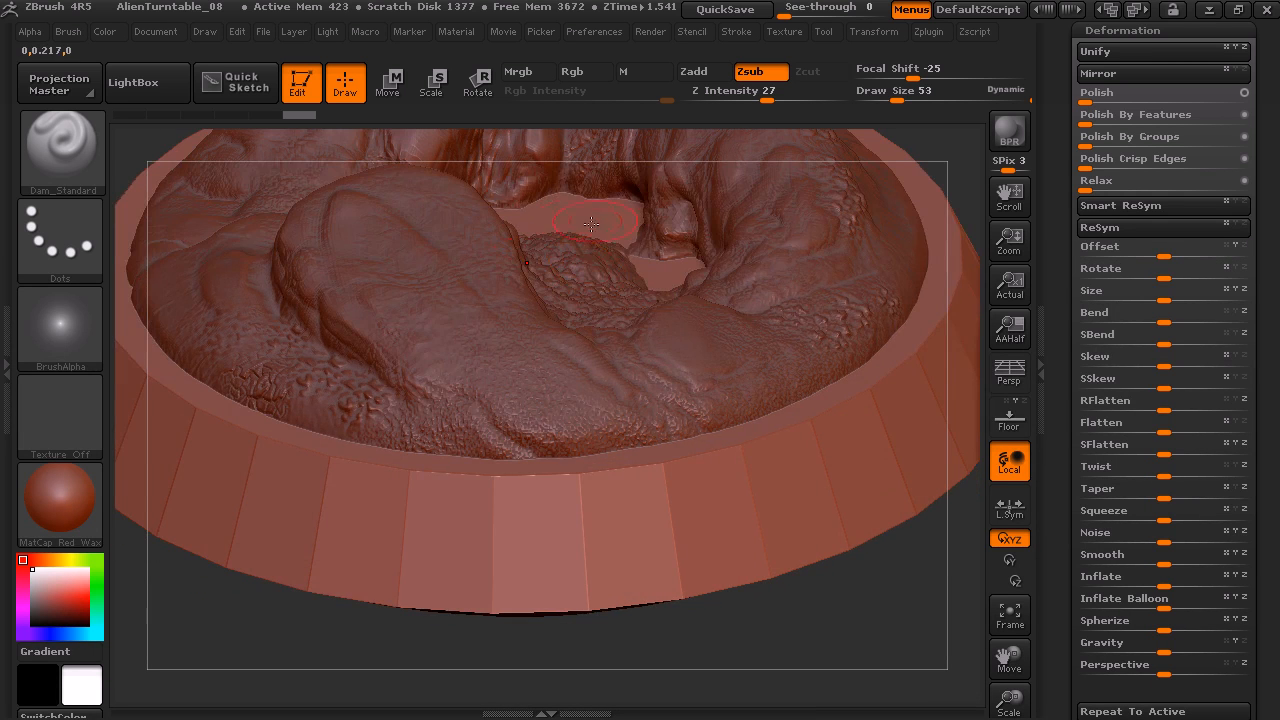
{"action": "mouse_move", "coordinate": [936, 152]}
{"action": "left_mouse_down"}
{"action": "mouse_move", "coordinate": [903, 143]}
{"action": "mouse_move", "coordinate": [889, 220]}
{"action": "mouse_move", "coordinate": [892, 170]}
{"action": "left_mouse_up"}
{"action": "left_click_drag", "start_coordinate": [898, 220], "coordinate": [922, 240], "text": "alt"}
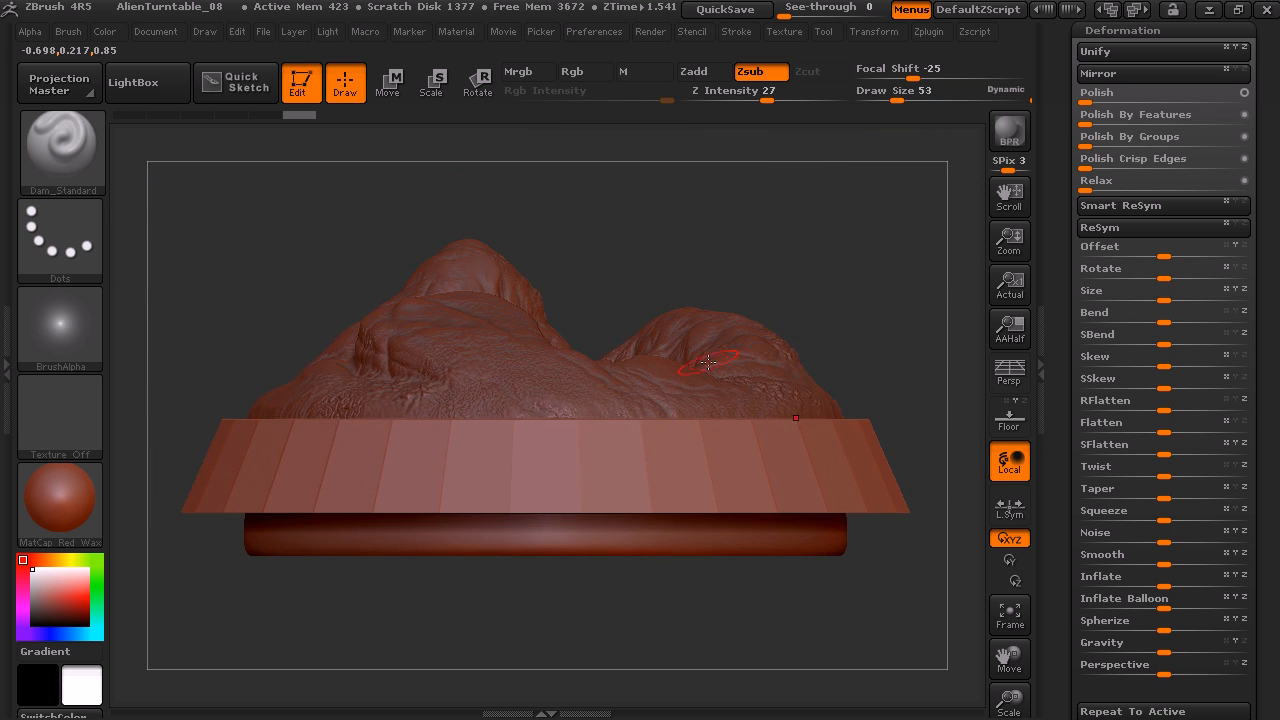
{"action": "left_click_drag", "start_coordinate": [874, 301], "coordinate": [722, 456]}
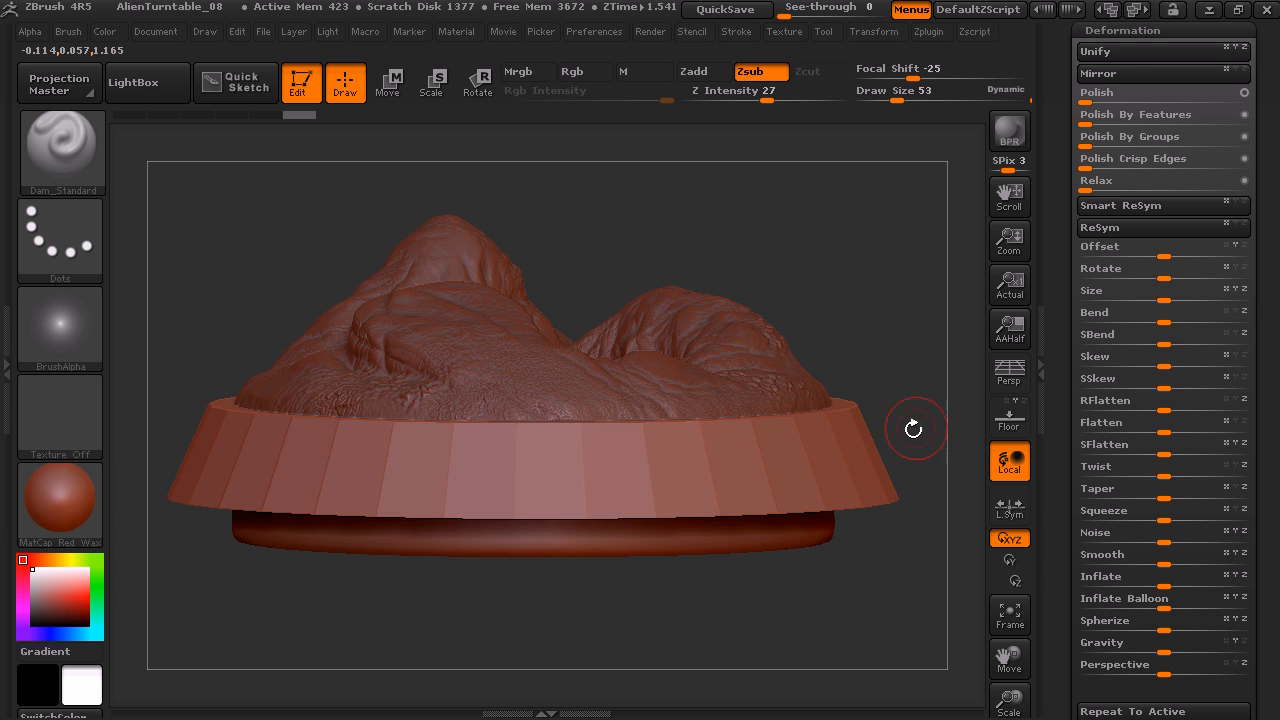
{"action": "mouse_move", "coordinate": [864, 332]}
{"action": "left_mouse_down"}
{"action": "mouse_move", "coordinate": [870, 450]}
{"action": "mouse_move", "coordinate": [876, 304]}
{"action": "left_mouse_up"}
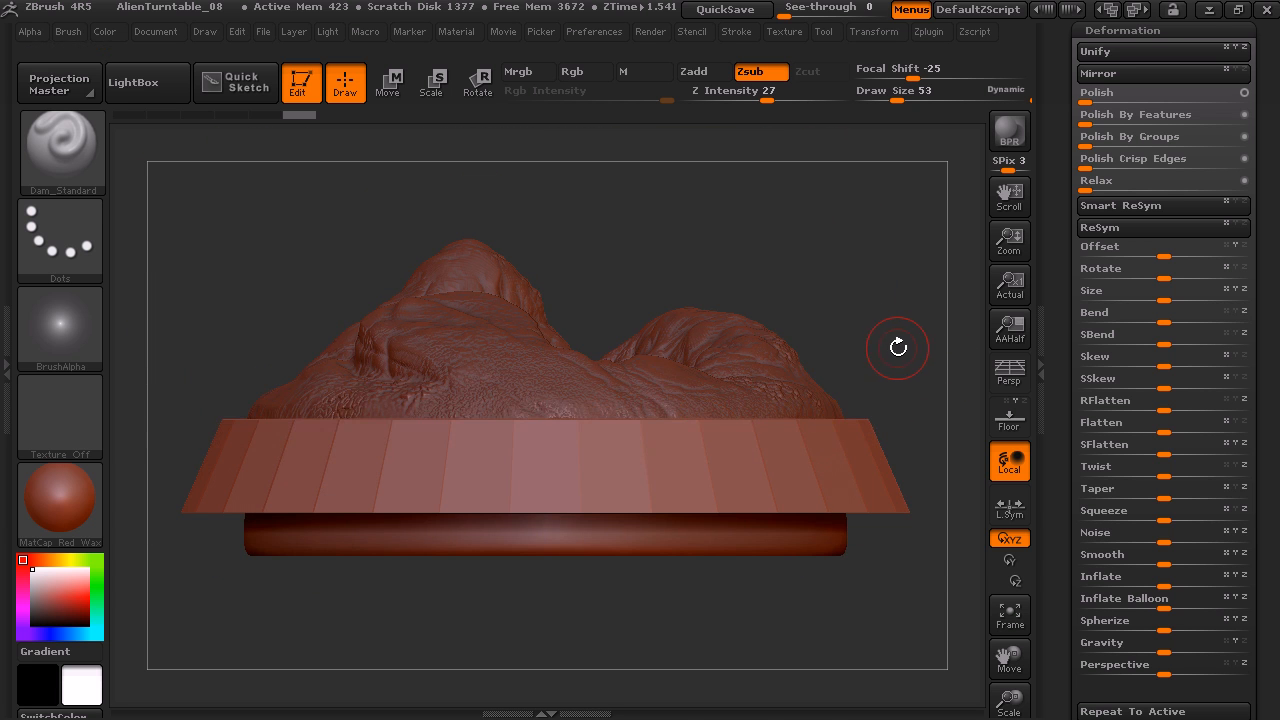
{"action": "left_click_drag", "start_coordinate": [1060, 275], "coordinate": [1071, 458]}
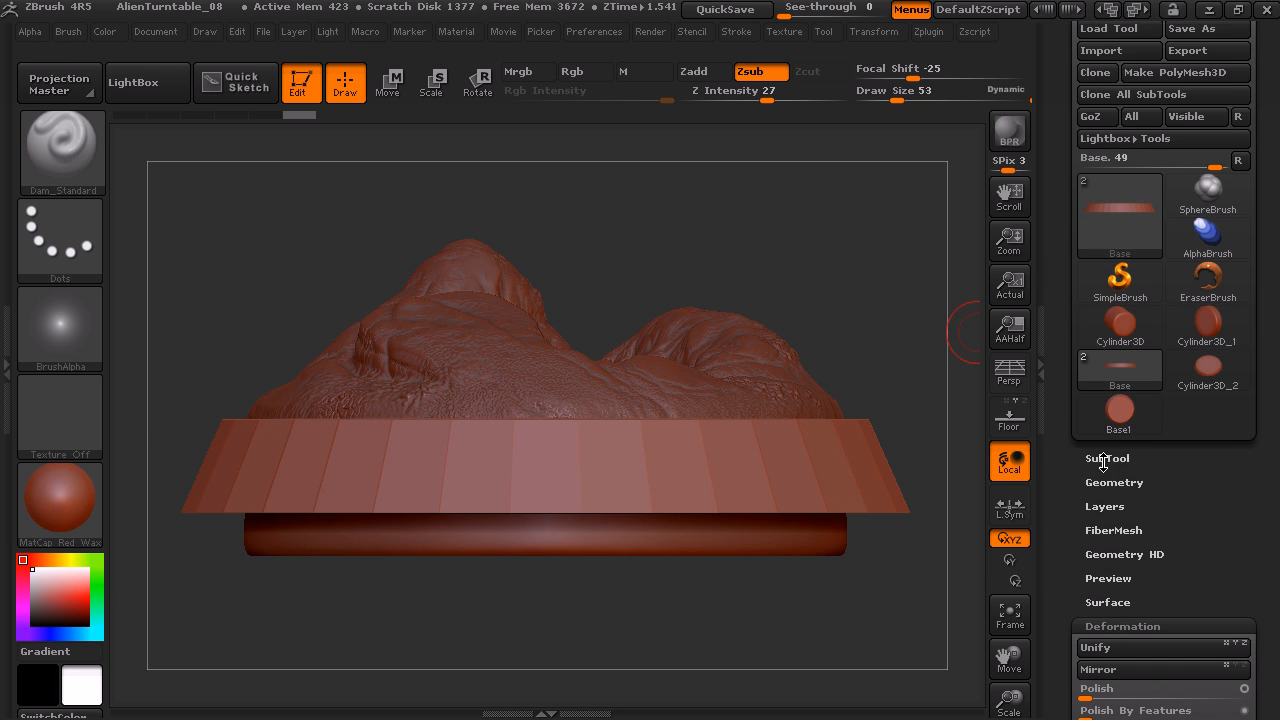
{"action": "left_click", "coordinate": [1108, 453]}
{"action": "left_click_drag", "start_coordinate": [1055, 252], "coordinate": [1057, 496]}
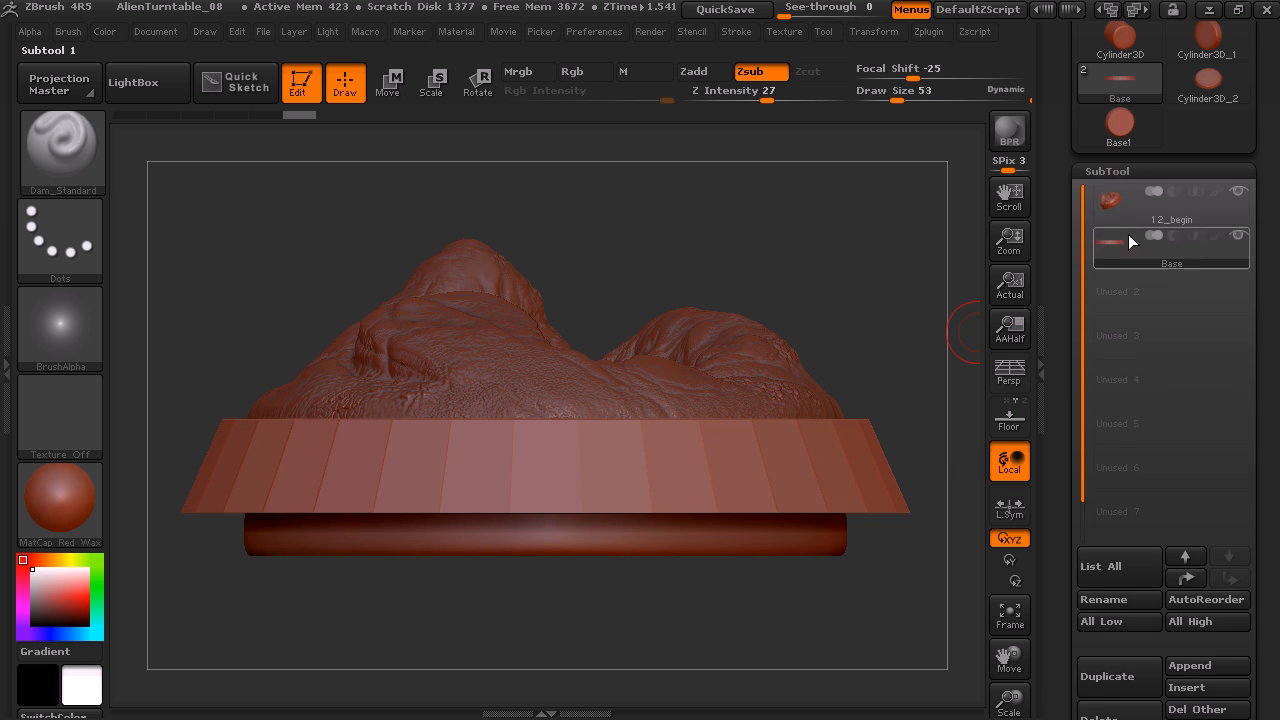
{"action": "mouse_move", "coordinate": [1122, 205]}
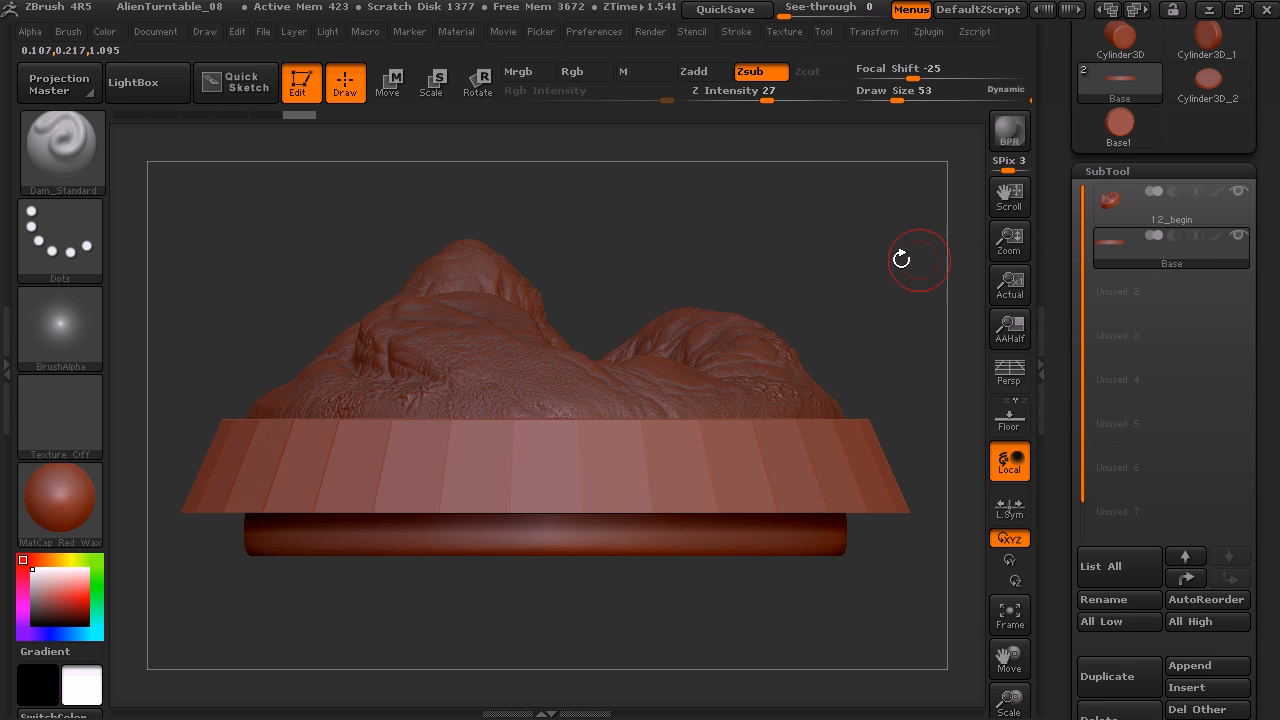
{"action": "left_click", "coordinate": [1126, 180]}
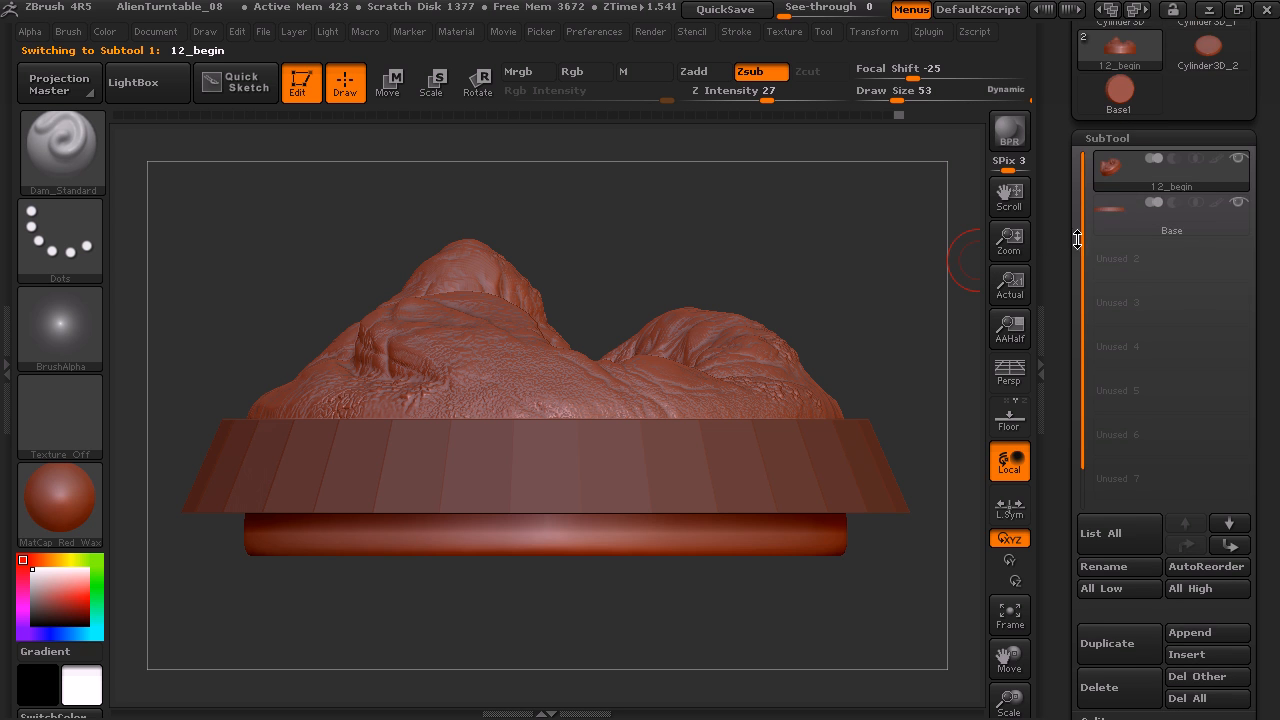
Open the Geometry settings and drop the 12_begin sculpt to subdivision level 1.
{"action": "left_click_drag", "start_coordinate": [1064, 279], "coordinate": [1108, 410]}
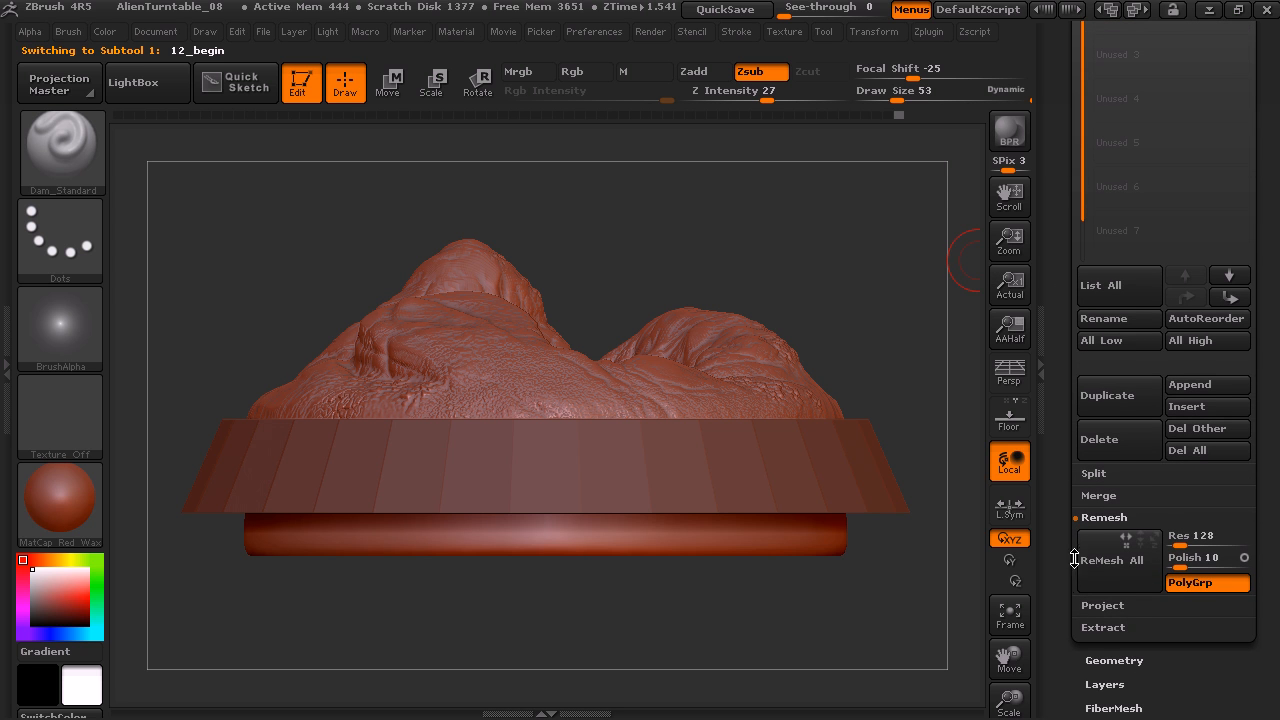
{"action": "left_click", "coordinate": [1110, 661]}
{"action": "left_click_drag", "start_coordinate": [1059, 129], "coordinate": [1064, 200]}
{"action": "left_click_drag", "start_coordinate": [1146, 160], "coordinate": [1076, 163]}
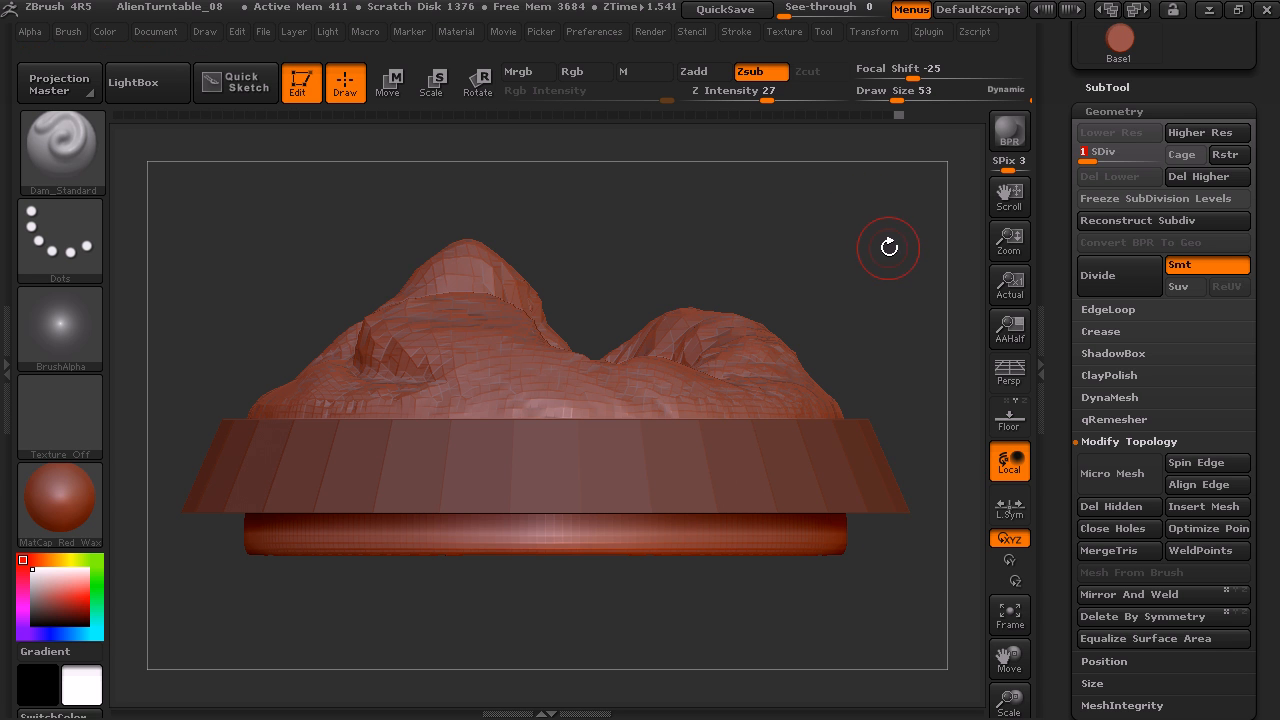
Turn on transparency so the sculpt shows through the Base.
{"action": "key", "text": "space"}
{"action": "left_click", "coordinate": [875, 31]}
{"action": "left_click", "coordinate": [1034, 424]}
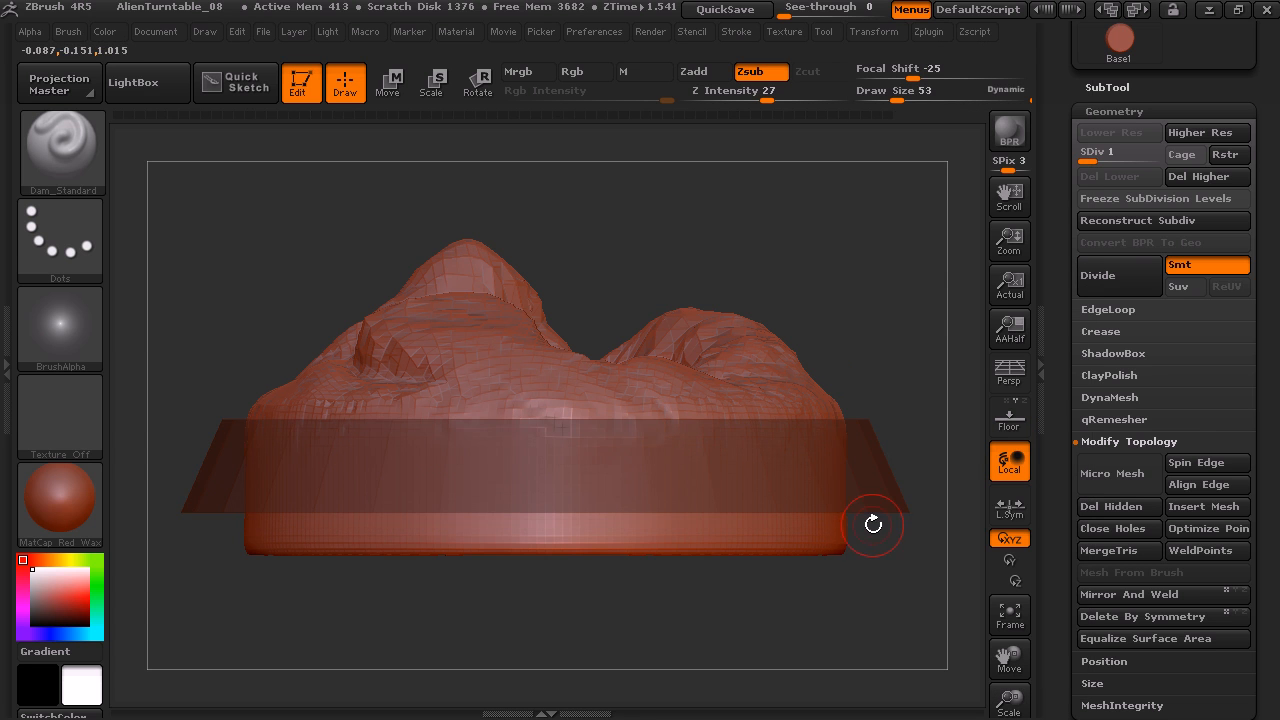
Try hiding the sculpt's lower part up to near the Base's upper rim, and show the whole sculpt again.
{"action": "left_click_drag", "start_coordinate": [862, 569], "coordinate": [835, 453]}
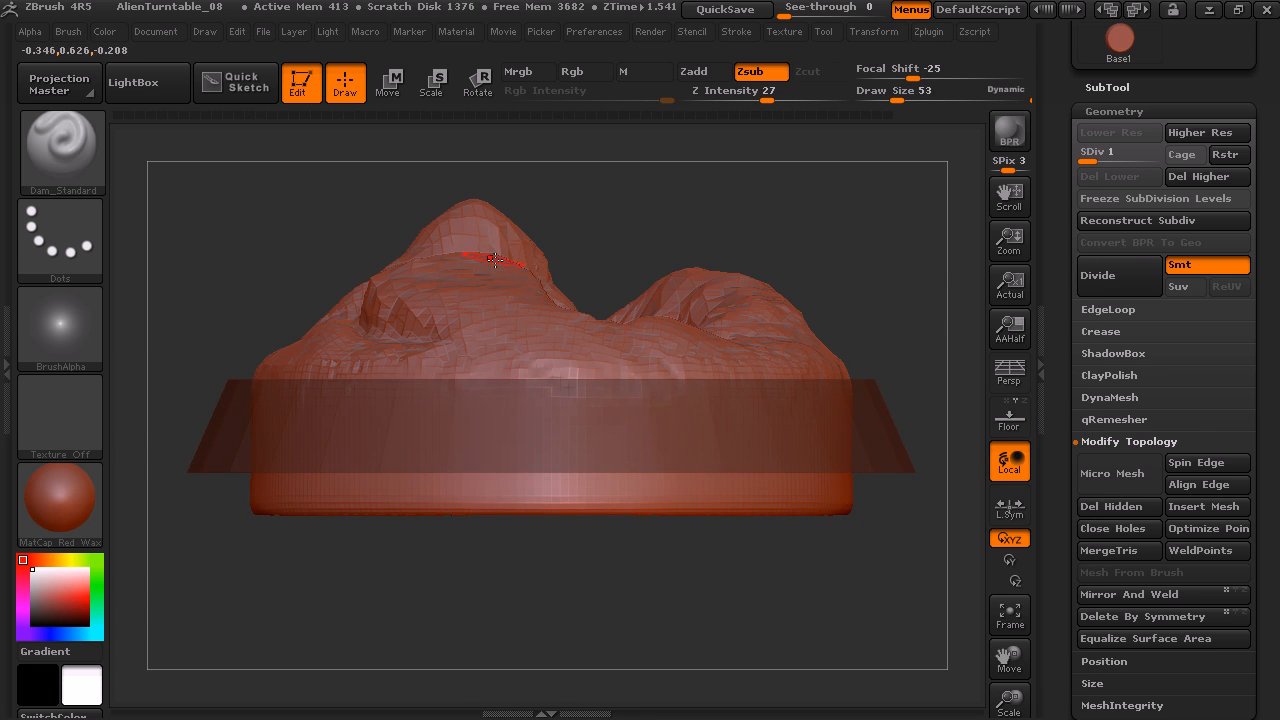
{"action": "key", "text": "ctrl+shift"}
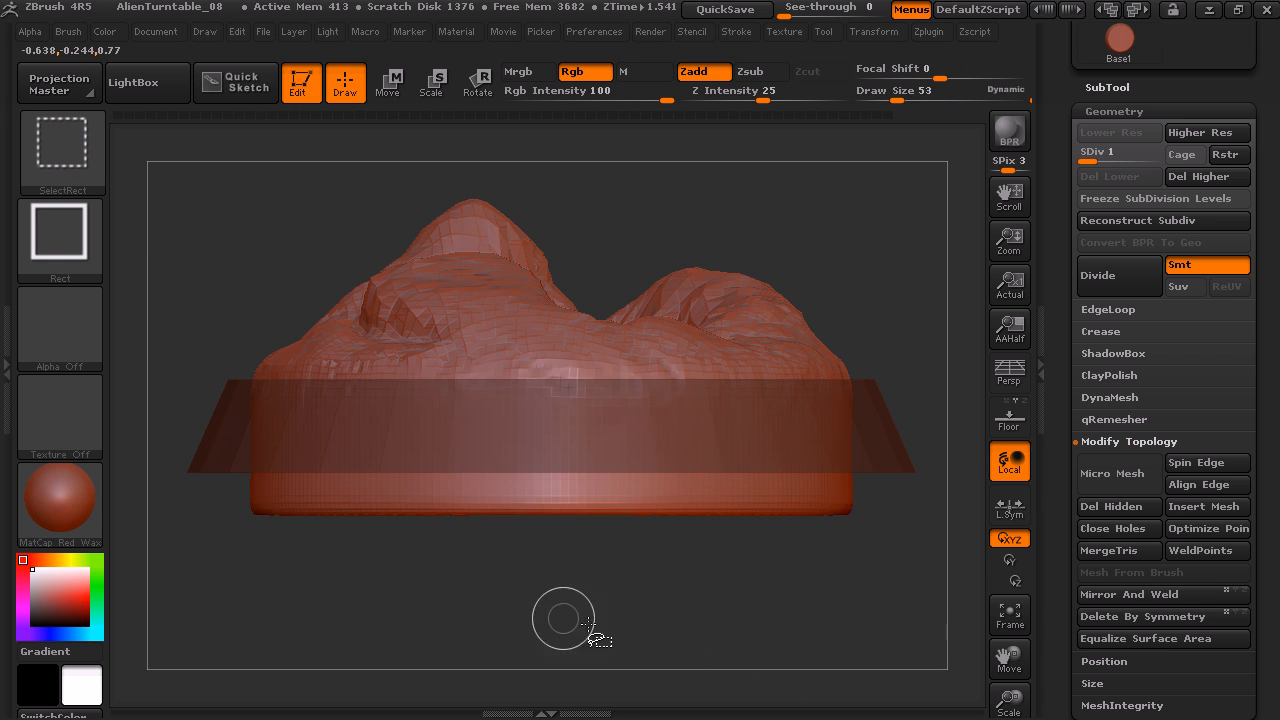
{"action": "mouse_move", "coordinate": [175, 495]}
{"action": "left_mouse_down", "text": "ctrl+shift"}
{"action": "mouse_move", "coordinate": [715, 672]}
{"action": "mouse_move", "coordinate": [940, 676]}
{"action": "mouse_move", "coordinate": [923, 653]}
{"action": "mouse_move", "coordinate": [924, 561]}
{"action": "left_mouse_up", "text": "ctrl+shift"}
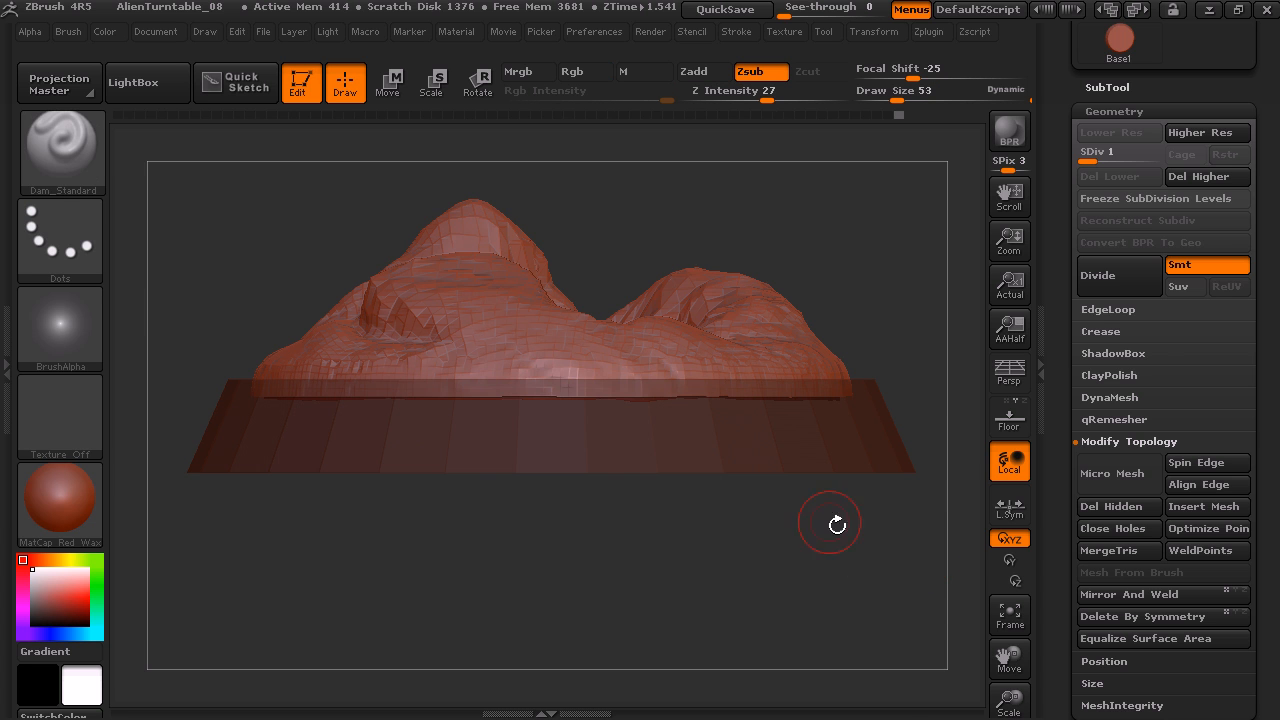
{"action": "mouse_move", "coordinate": [846, 425]}
{"action": "left_mouse_down"}
{"action": "mouse_move", "coordinate": [871, 371]}
{"action": "mouse_move", "coordinate": [877, 423]}
{"action": "mouse_move", "coordinate": [857, 457]}
{"action": "mouse_move", "coordinate": [888, 376]}
{"action": "mouse_move", "coordinate": [919, 375]}
{"action": "mouse_move", "coordinate": [923, 217]}
{"action": "mouse_move", "coordinate": [877, 363]}
{"action": "mouse_move", "coordinate": [920, 362]}
{"action": "mouse_move", "coordinate": [923, 294]}
{"action": "mouse_move", "coordinate": [903, 386]}
{"action": "mouse_move", "coordinate": [894, 360]}
{"action": "mouse_move", "coordinate": [872, 367]}
{"action": "mouse_move", "coordinate": [857, 354]}
{"action": "mouse_move", "coordinate": [852, 392]}
{"action": "left_mouse_up"}
{"action": "mouse_move", "coordinate": [858, 251]}
{"action": "left_mouse_down"}
{"action": "mouse_move", "coordinate": [866, 194]}
{"action": "mouse_move", "coordinate": [846, 323]}
{"action": "mouse_move", "coordinate": [866, 280]}
{"action": "left_mouse_up"}
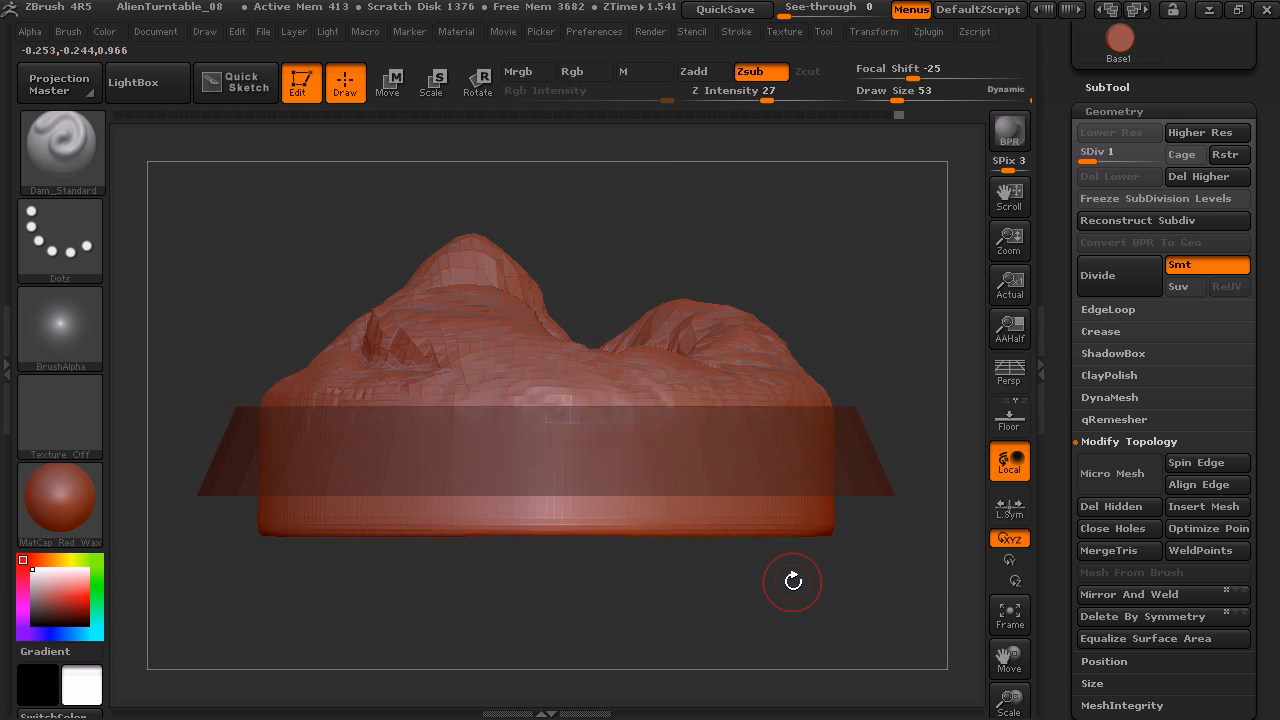
Hide the sculpt's lower section from just below mid-height of the Base and delete the hidden geometry.
{"action": "mouse_move", "coordinate": [777, 657]}
{"action": "left_mouse_down"}
{"action": "mouse_move", "coordinate": [786, 591]}
{"action": "mouse_move", "coordinate": [792, 629]}
{"action": "mouse_move", "coordinate": [343, 557]}
{"action": "mouse_move", "coordinate": [214, 514]}
{"action": "mouse_move", "coordinate": [250, 521]}
{"action": "mouse_move", "coordinate": [211, 503]}
{"action": "mouse_move", "coordinate": [222, 458]}
{"action": "left_mouse_up"}
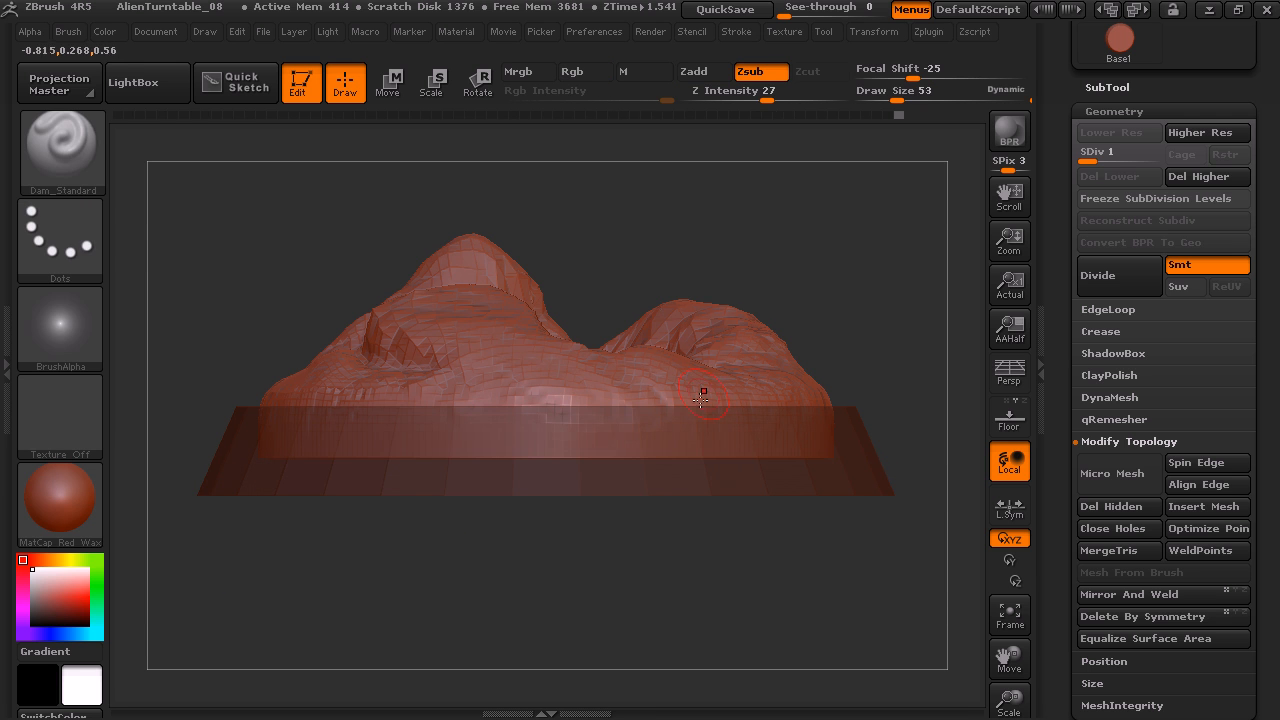
{"action": "left_click_drag", "start_coordinate": [813, 306], "coordinate": [792, 373]}
{"action": "left_click_drag", "start_coordinate": [838, 318], "coordinate": [816, 339], "text": "alt"}
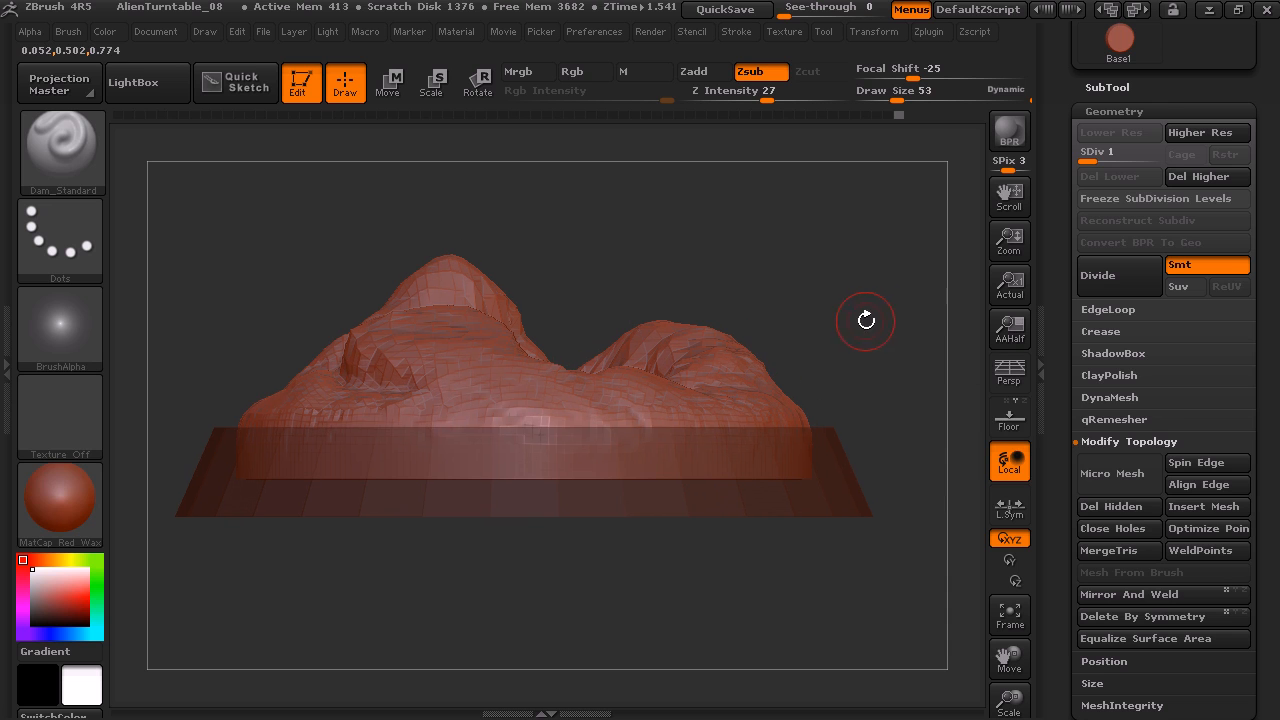
{"action": "left_click", "coordinate": [1121, 510]}
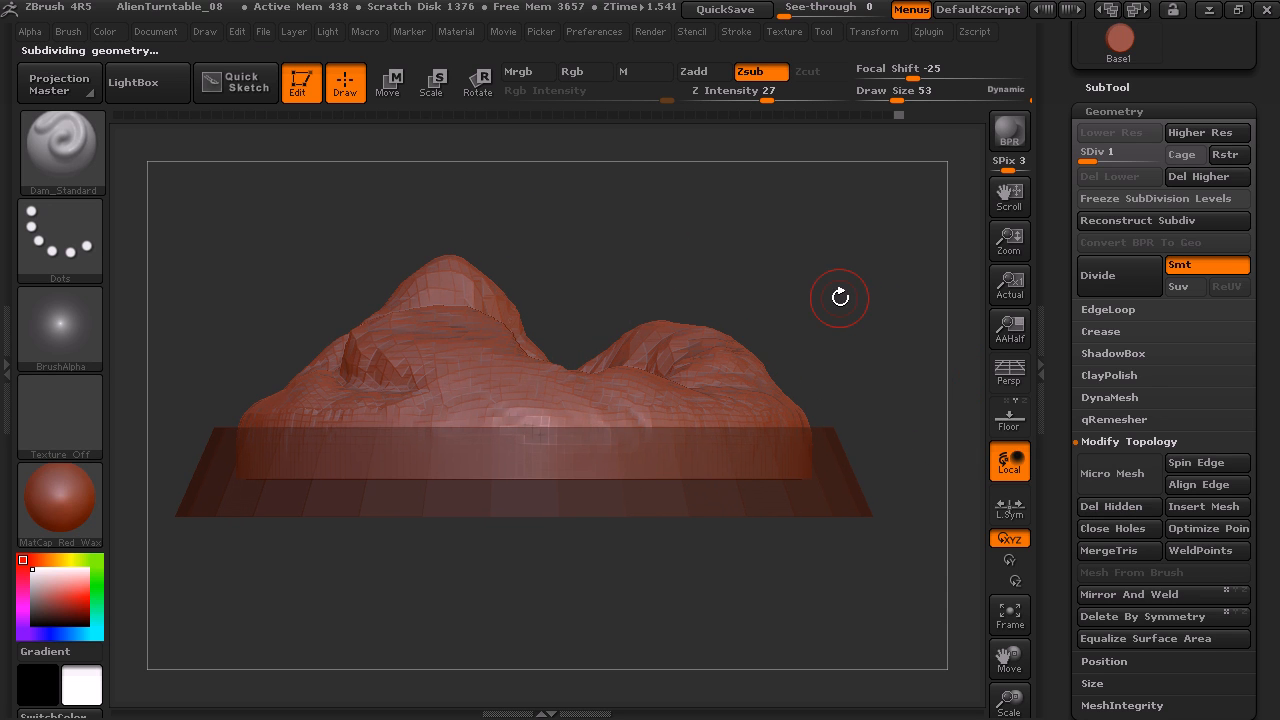
Raise the trimmed 12_begin sculpt to subdivision level 4.
{"action": "left_click_drag", "start_coordinate": [852, 295], "coordinate": [920, 277]}
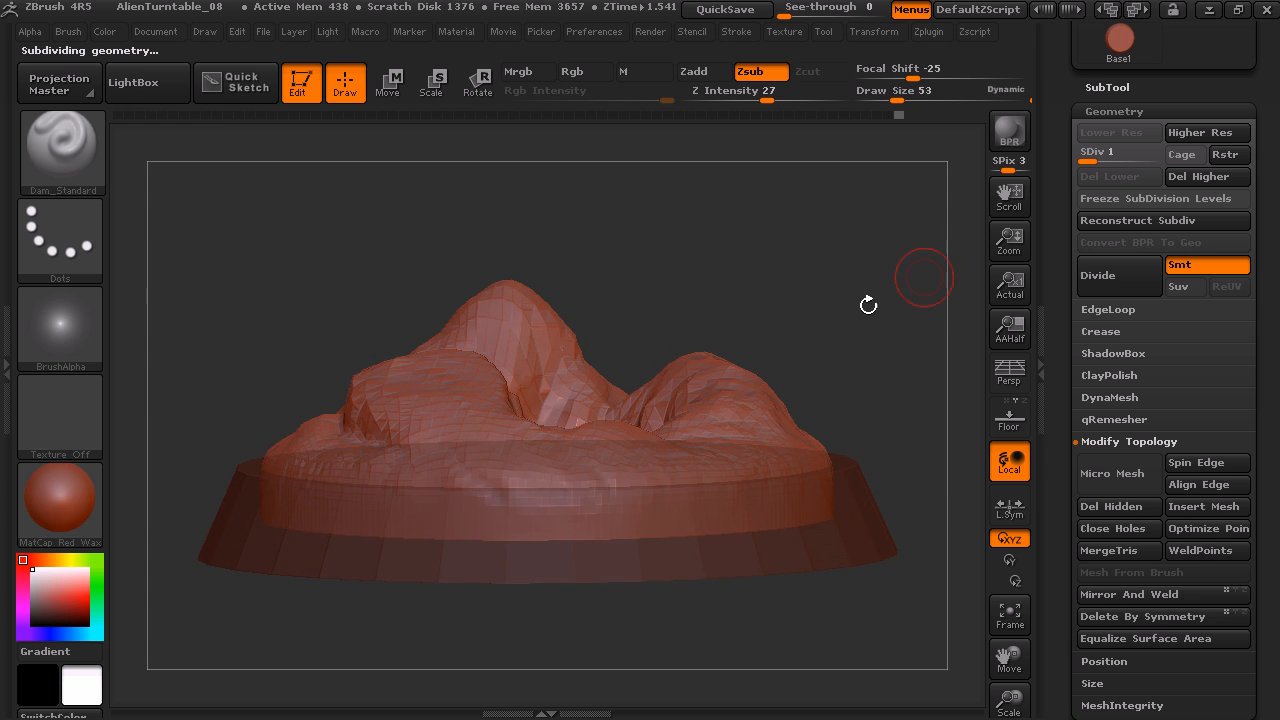
{"action": "left_click_drag", "start_coordinate": [1157, 162], "coordinate": [1158, 162]}
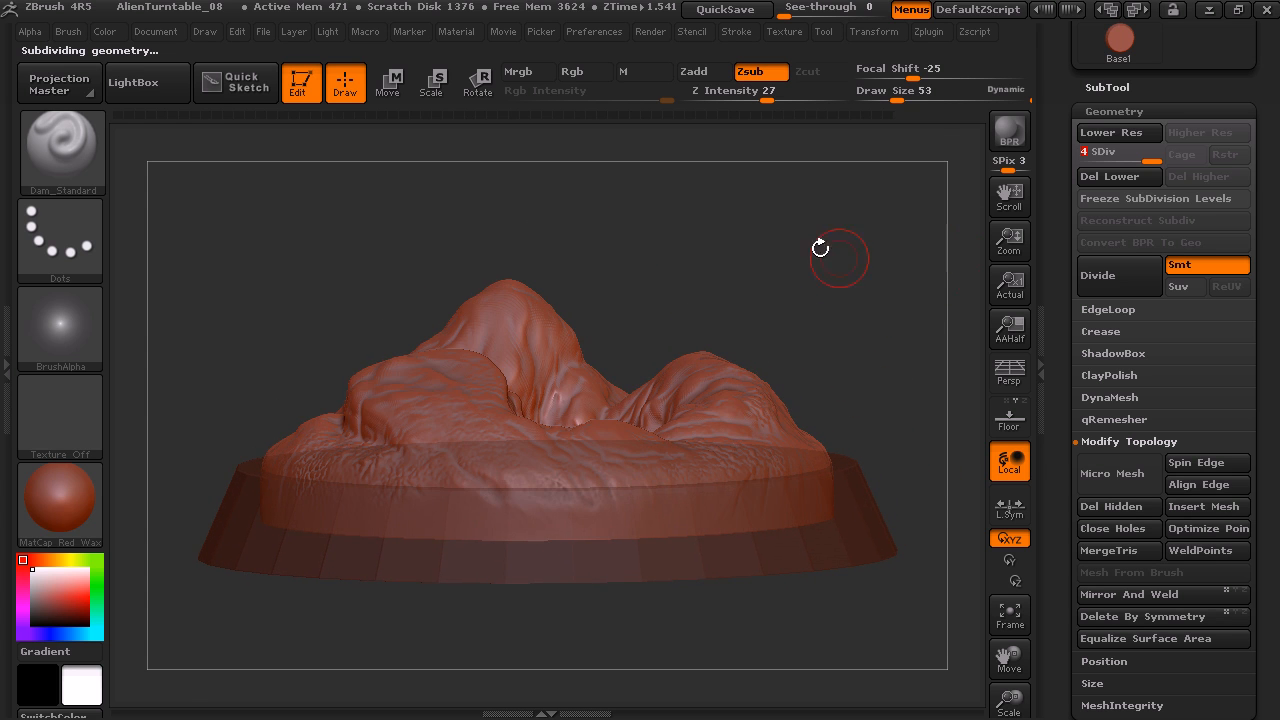
{"action": "left_click_drag", "start_coordinate": [848, 228], "coordinate": [852, 345]}
Check the polygon and point counts of the current tool and the 12_begin subtool.
{"action": "left_click_drag", "start_coordinate": [1059, 184], "coordinate": [1060, 584]}
{"action": "mouse_move", "coordinate": [1118, 257]}
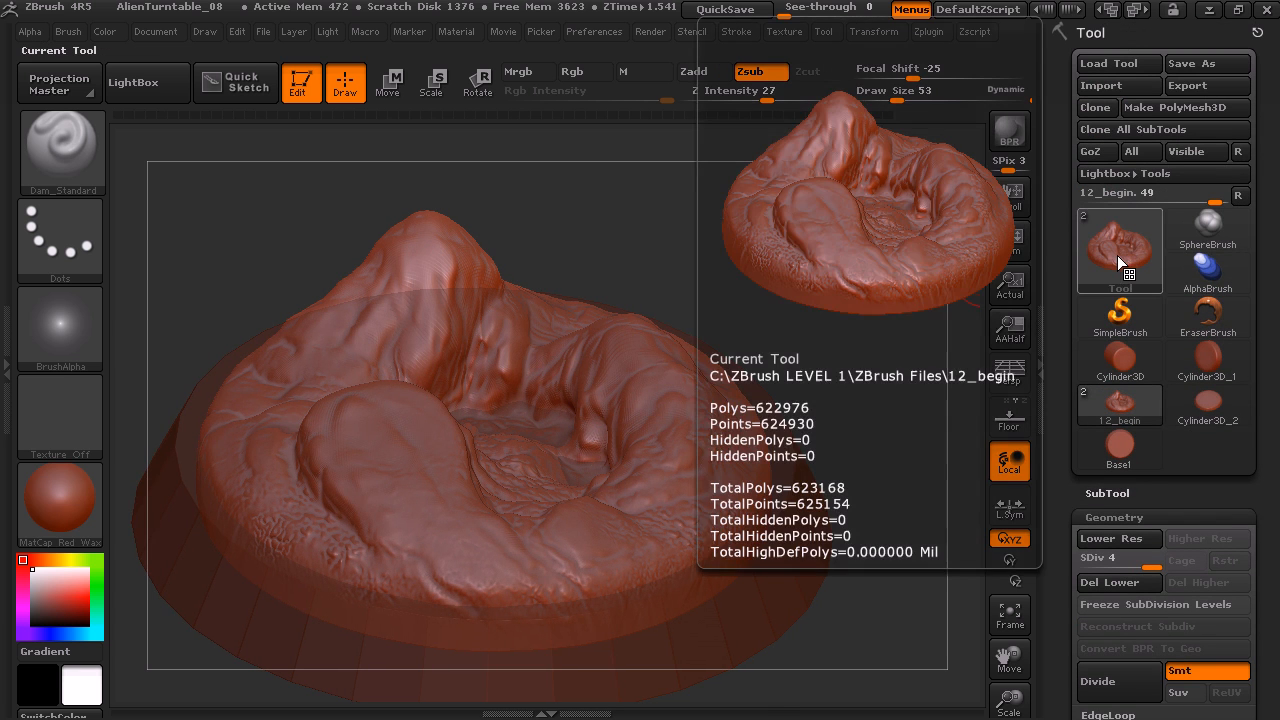
{"action": "left_click", "coordinate": [1110, 493]}
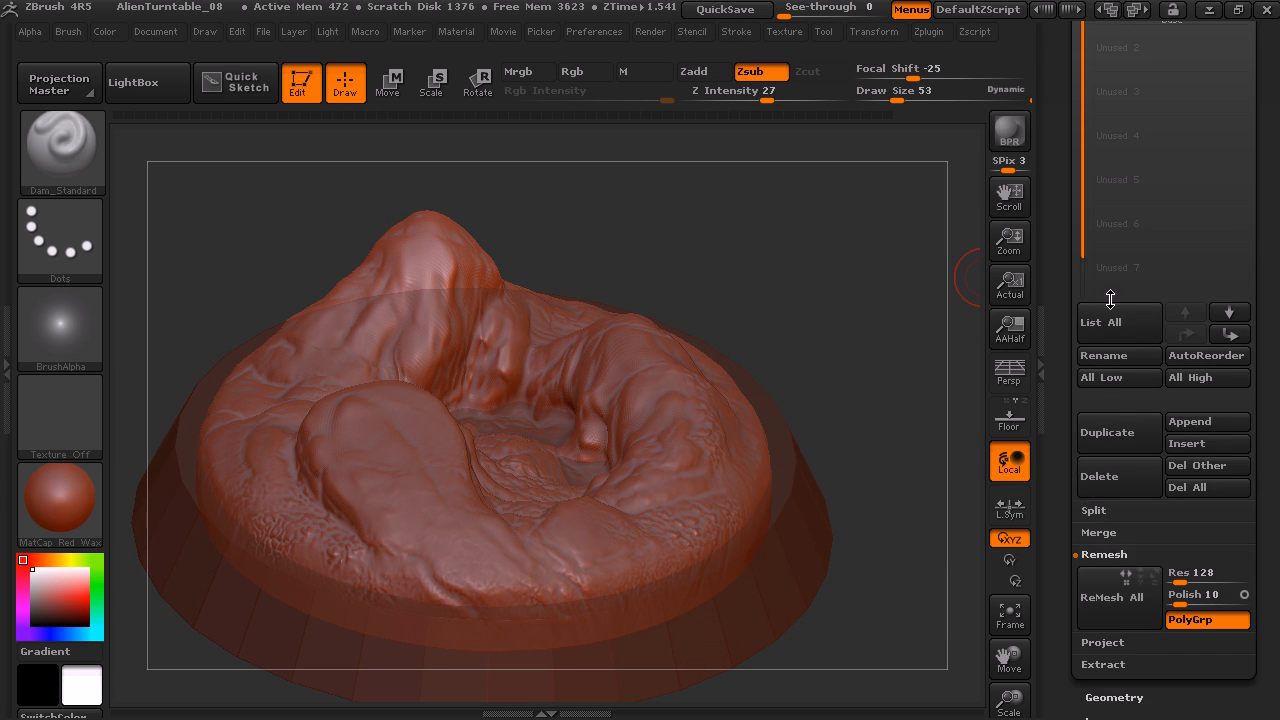
{"action": "left_click_drag", "start_coordinate": [1058, 309], "coordinate": [1060, 482]}
{"action": "mouse_move", "coordinate": [1131, 190]}
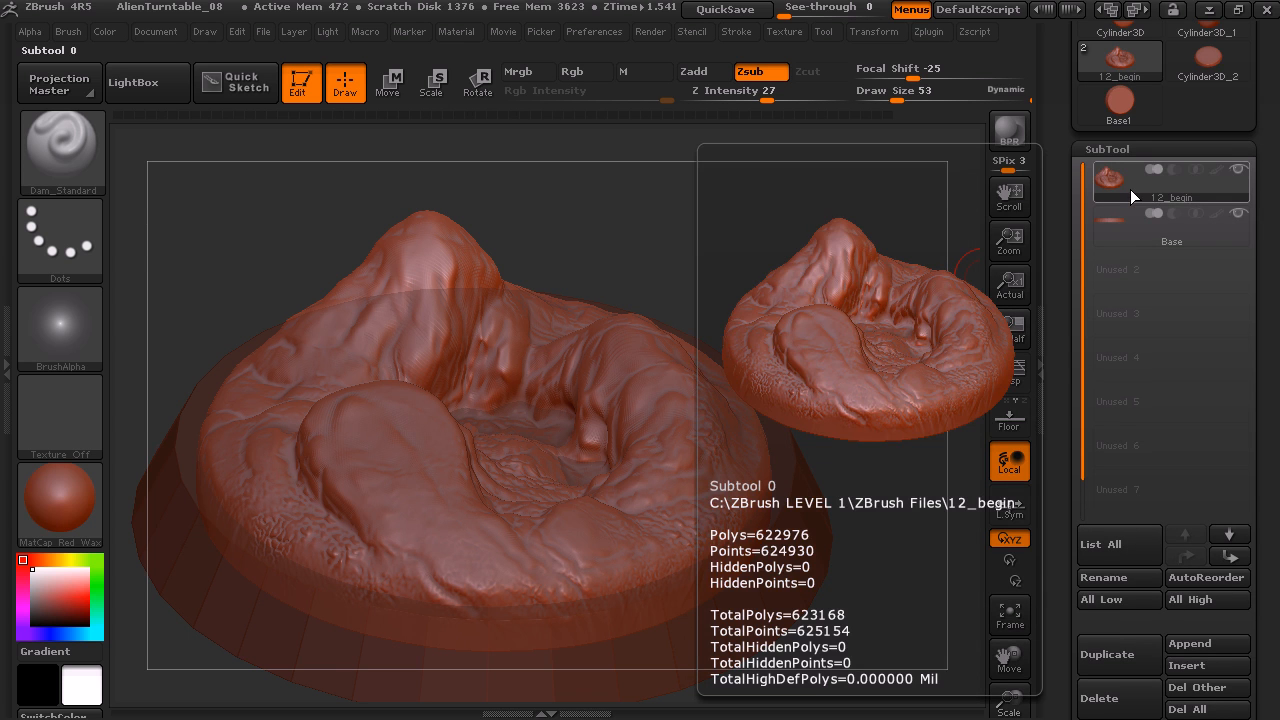
Turn off transparency for the inactive Base.
{"action": "mouse_move", "coordinate": [805, 306]}
{"action": "left_mouse_down"}
{"action": "mouse_move", "coordinate": [800, 337]}
{"action": "mouse_move", "coordinate": [818, 288]}
{"action": "left_mouse_up"}
{"action": "left_click", "coordinate": [878, 33]}
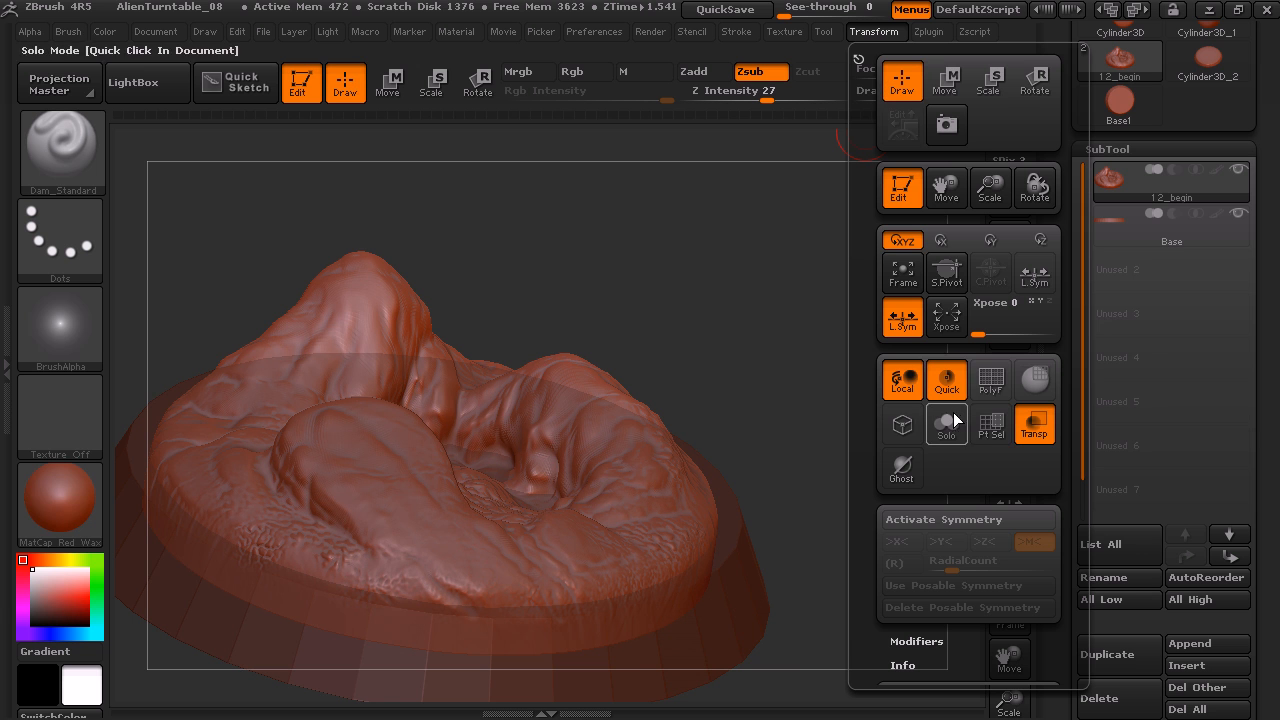
{"action": "left_click", "coordinate": [1032, 424]}
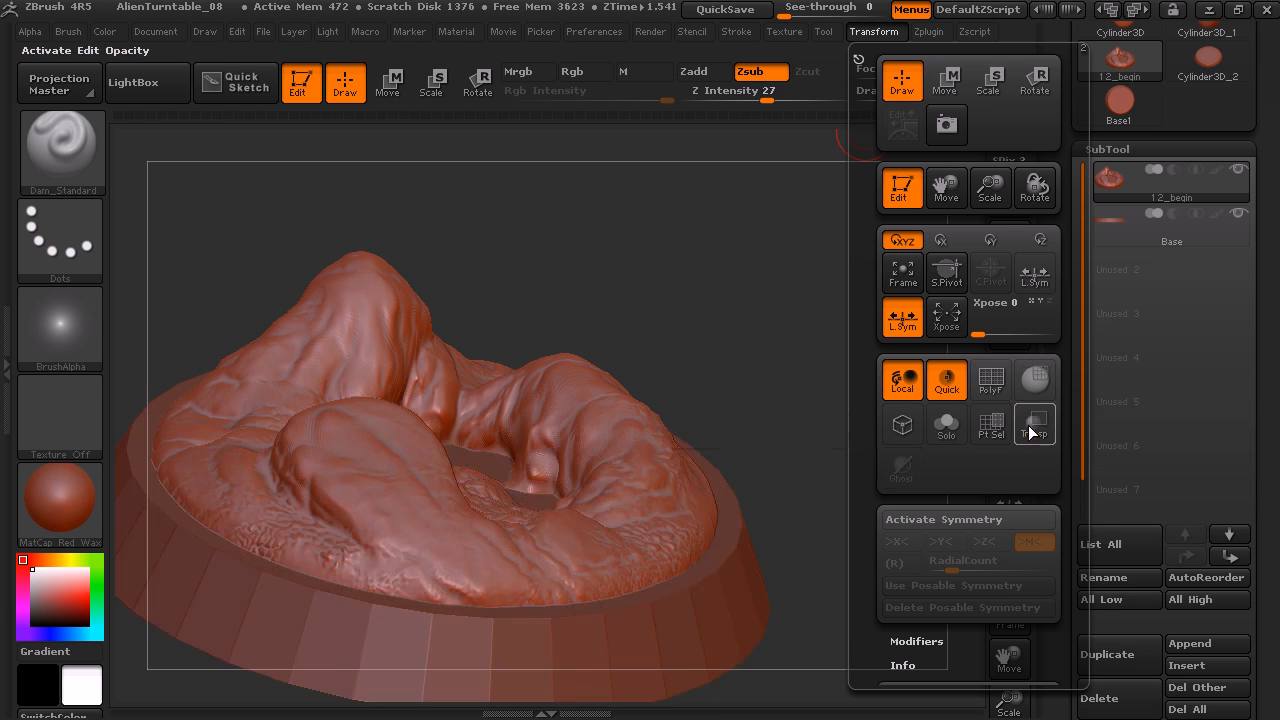
Switch the active subtool between Base and 12_begin, ending with Base selected.
{"action": "left_click_drag", "start_coordinate": [751, 366], "coordinate": [734, 355], "text": "shift"}
{"action": "left_click_drag", "start_coordinate": [787, 423], "coordinate": [976, 276]}
{"action": "left_click", "coordinate": [1135, 244]}
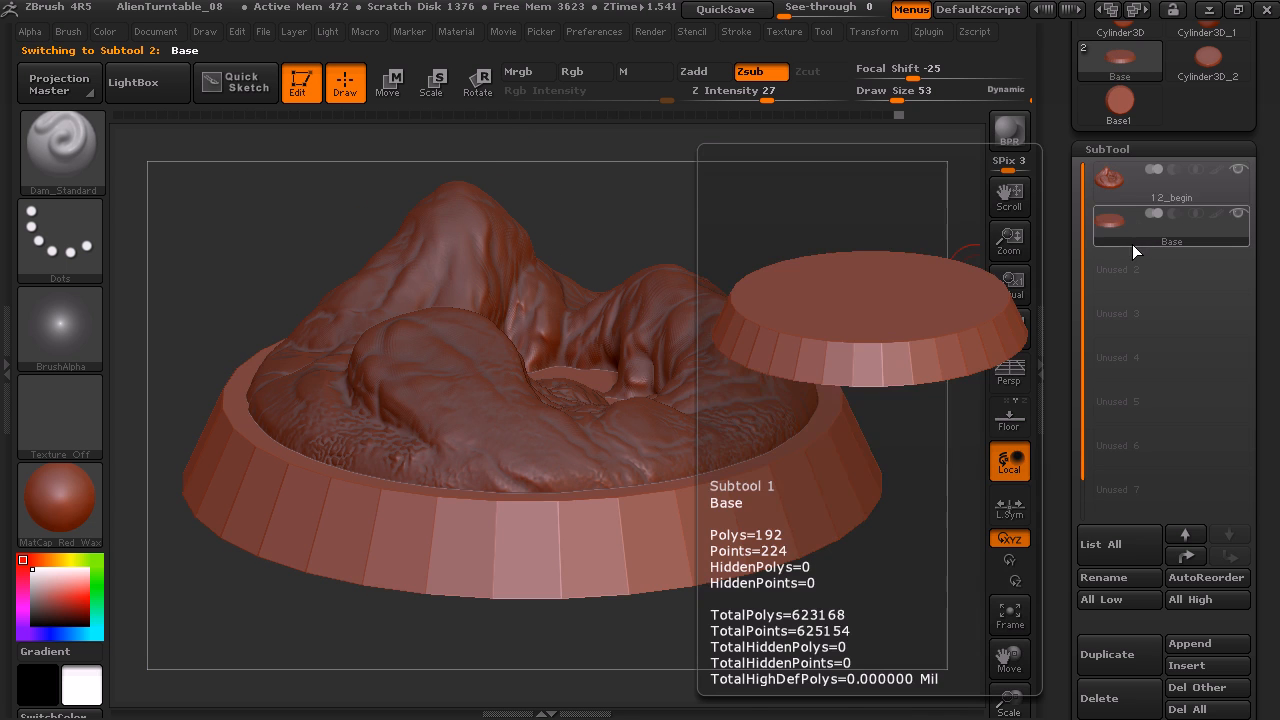
{"action": "left_click", "coordinate": [1145, 196]}
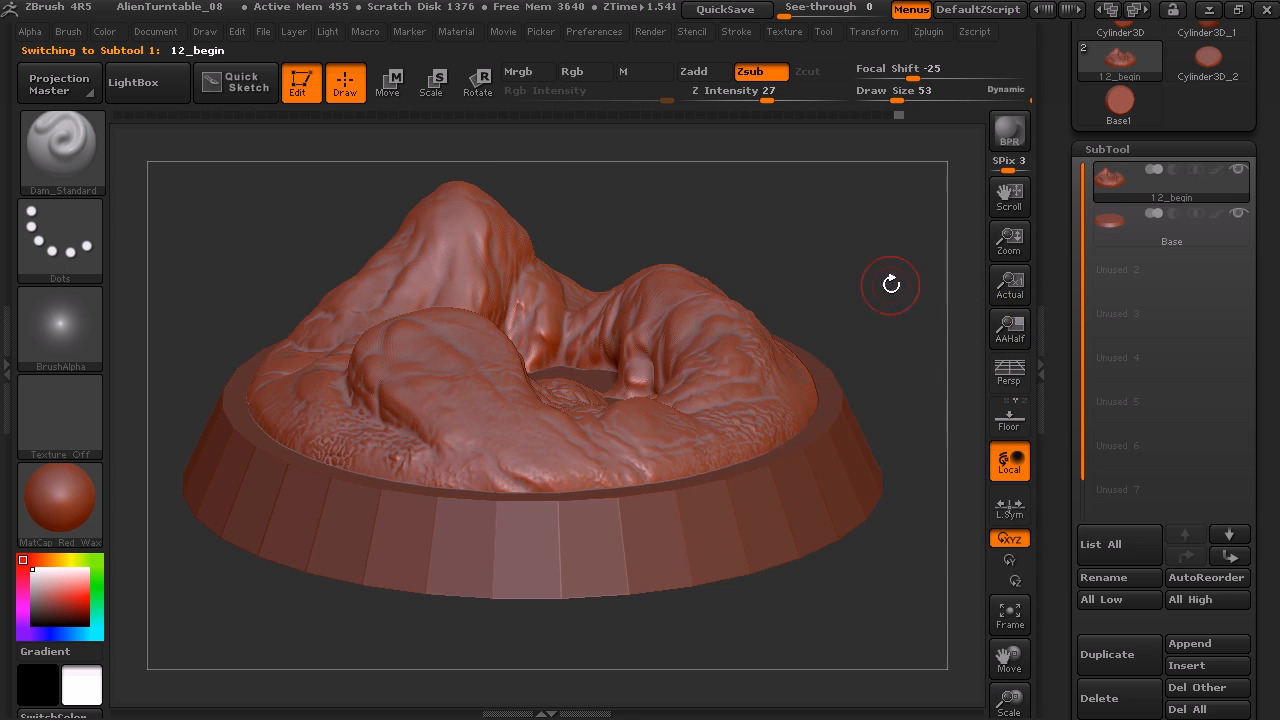
{"action": "left_click_drag", "start_coordinate": [894, 283], "coordinate": [903, 243], "text": "shift"}
{"action": "left_click", "coordinate": [1167, 242]}
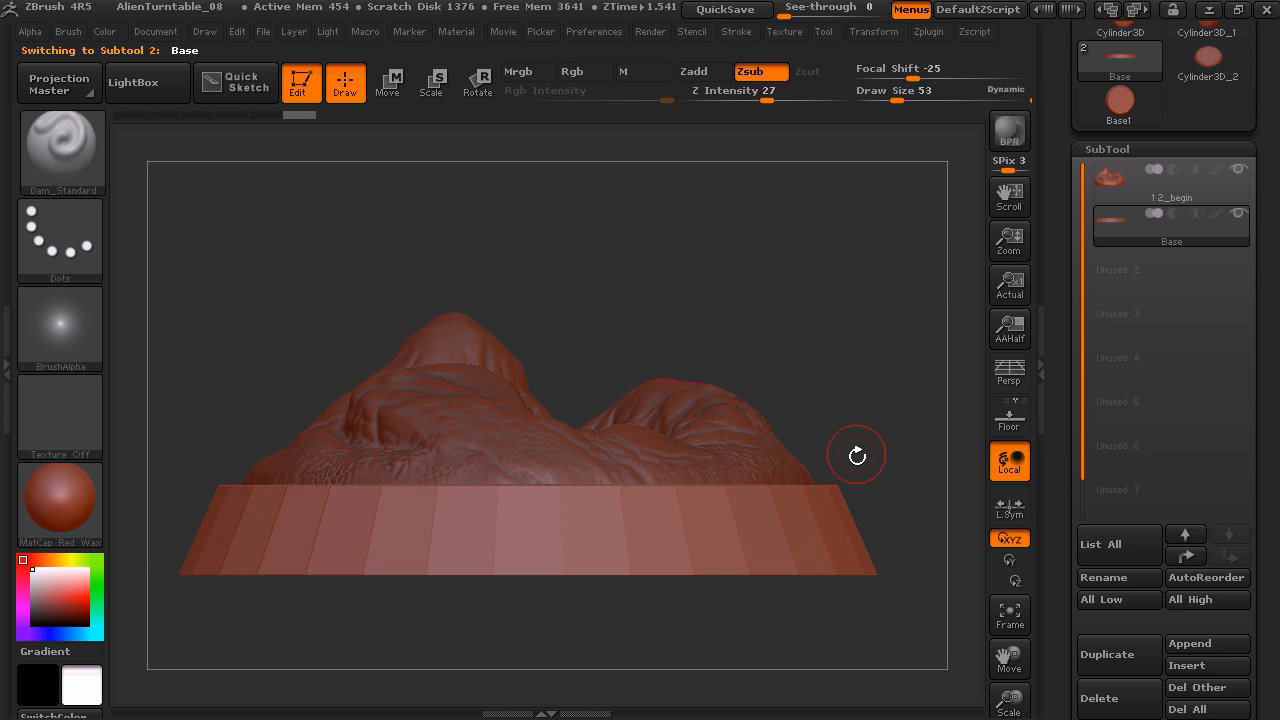
Look through the SubTool Master plugin's commands and close its options again.
{"action": "mouse_move", "coordinate": [874, 420]}
{"action": "left_mouse_down"}
{"action": "mouse_move", "coordinate": [870, 355]}
{"action": "mouse_move", "coordinate": [894, 343]}
{"action": "mouse_move", "coordinate": [838, 424]}
{"action": "left_mouse_up"}
{"action": "left_click_drag", "start_coordinate": [883, 318], "coordinate": [904, 357]}
{"action": "left_click_drag", "start_coordinate": [1066, 523], "coordinate": [1066, 457]}
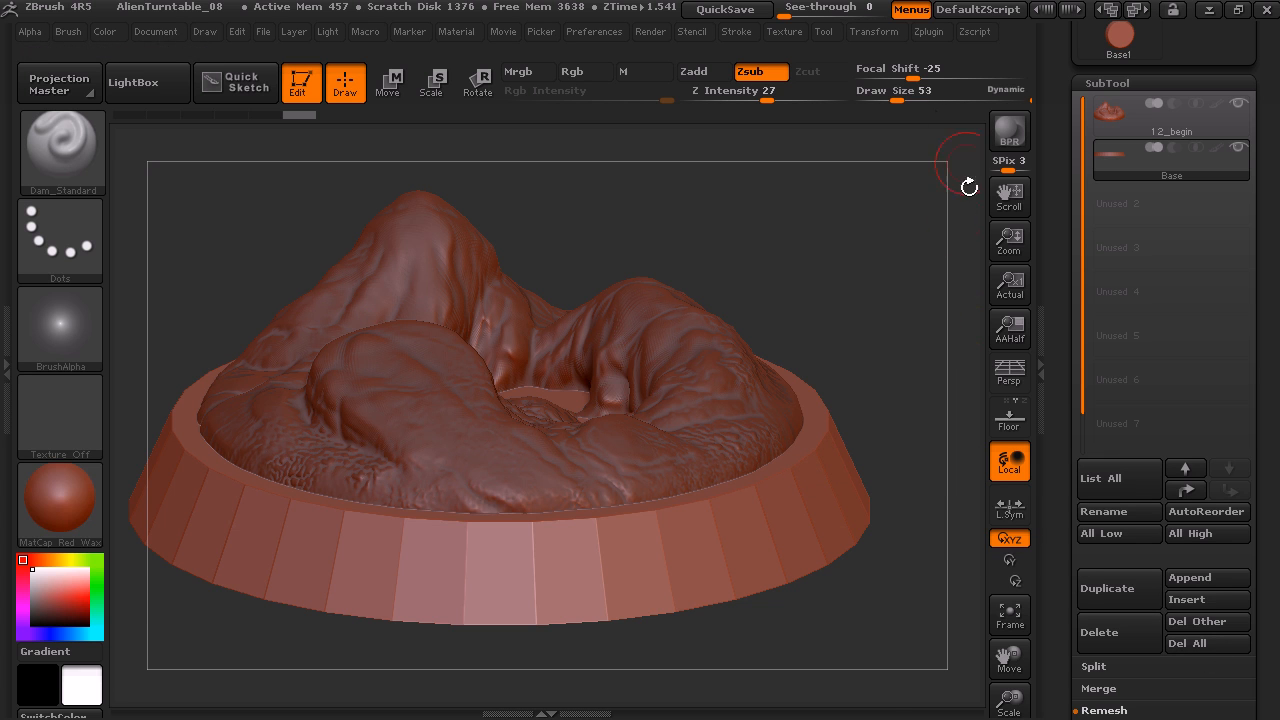
{"action": "left_click", "coordinate": [934, 33]}
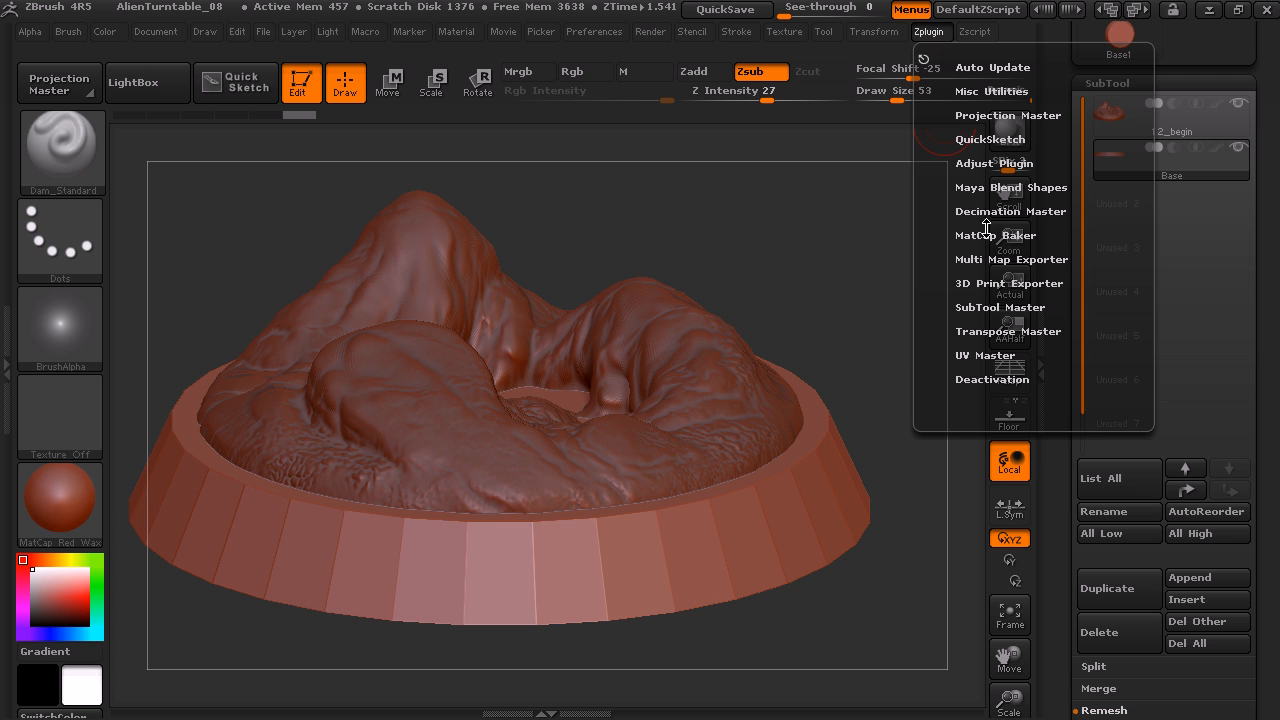
{"action": "left_click", "coordinate": [999, 306]}
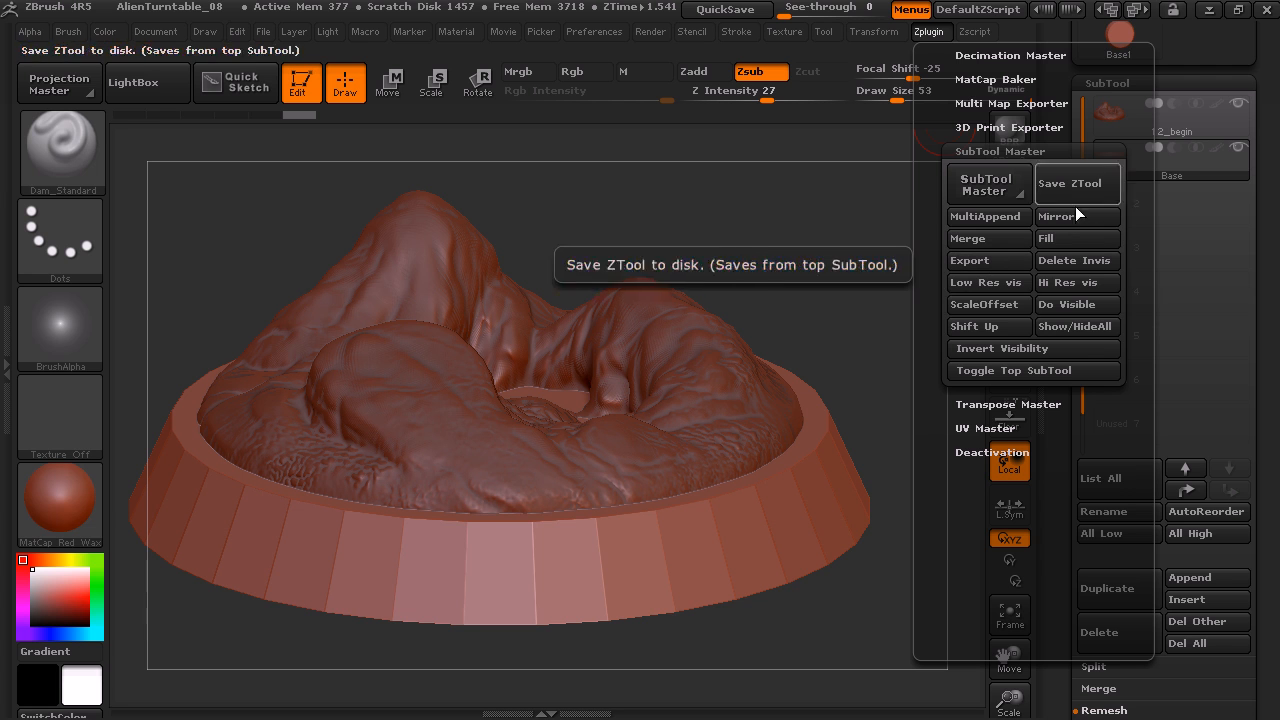
{"action": "left_click", "coordinate": [1021, 150]}
Review the 12_begin and Base entries in the subtool list and examine the combined model from several angles.
{"action": "mouse_move", "coordinate": [851, 334]}
{"action": "left_mouse_down"}
{"action": "mouse_move", "coordinate": [856, 372]}
{"action": "mouse_move", "coordinate": [889, 300]}
{"action": "mouse_move", "coordinate": [831, 301]}
{"action": "mouse_move", "coordinate": [841, 288]}
{"action": "mouse_move", "coordinate": [834, 351]}
{"action": "left_mouse_up"}
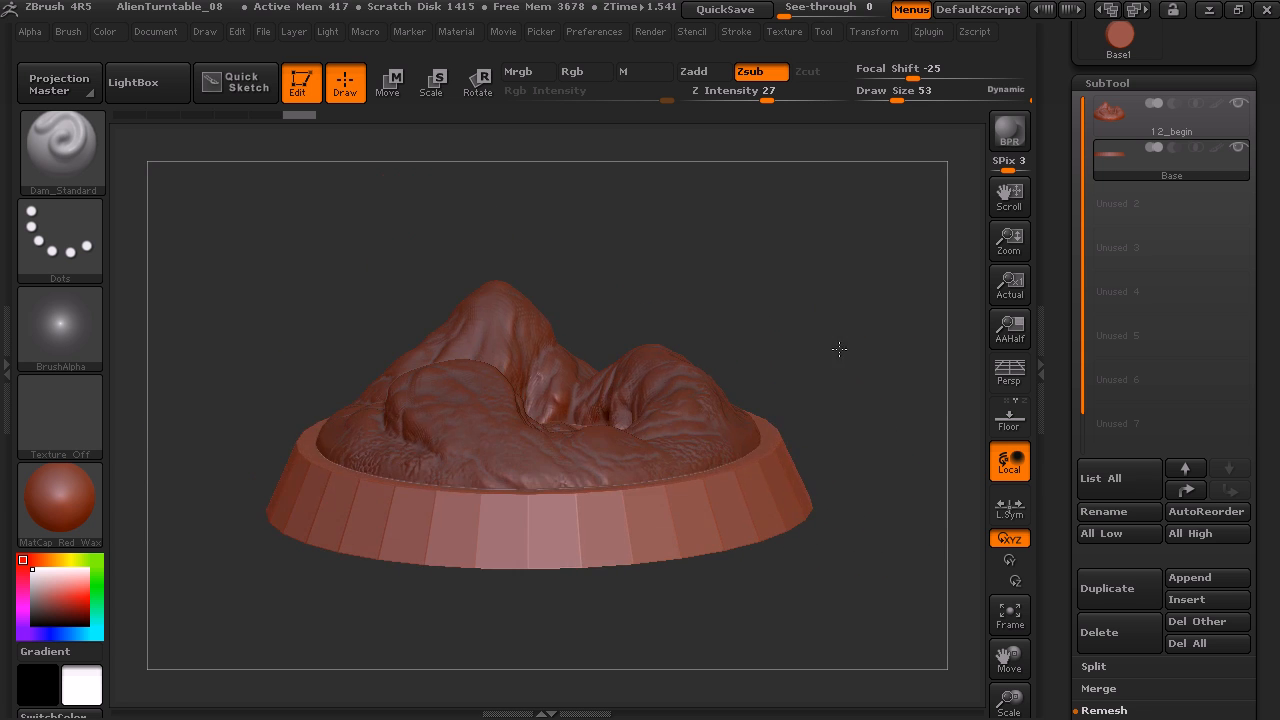
{"action": "left_click_drag", "start_coordinate": [1066, 123], "coordinate": [1061, 188]}
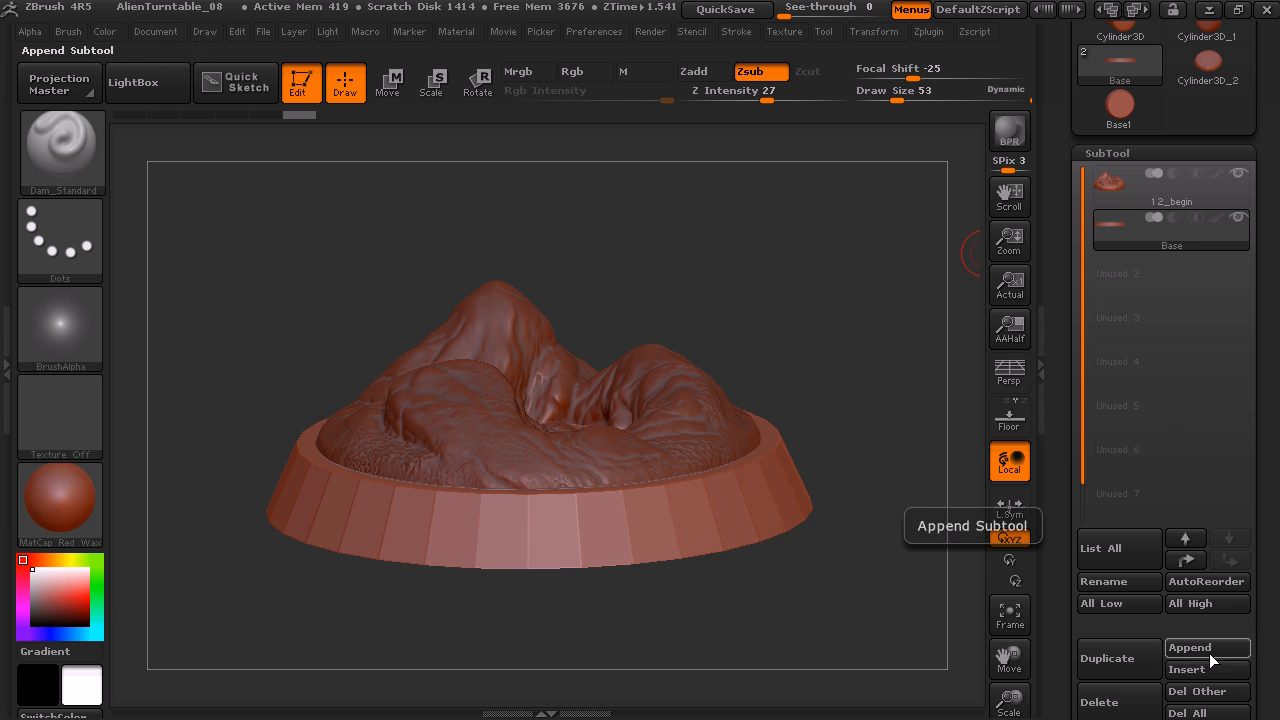
{"action": "mouse_move", "coordinate": [1135, 229]}
{"action": "mouse_move", "coordinate": [1205, 201]}
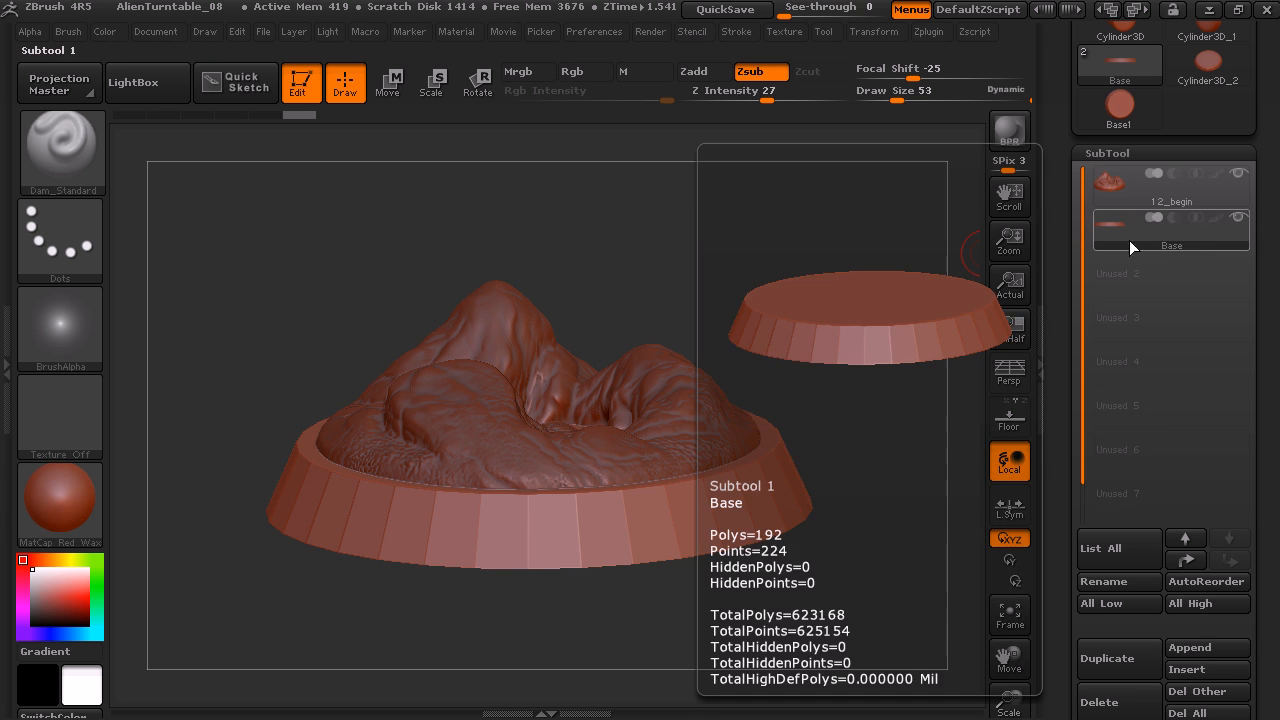
{"action": "mouse_move", "coordinate": [1138, 196]}
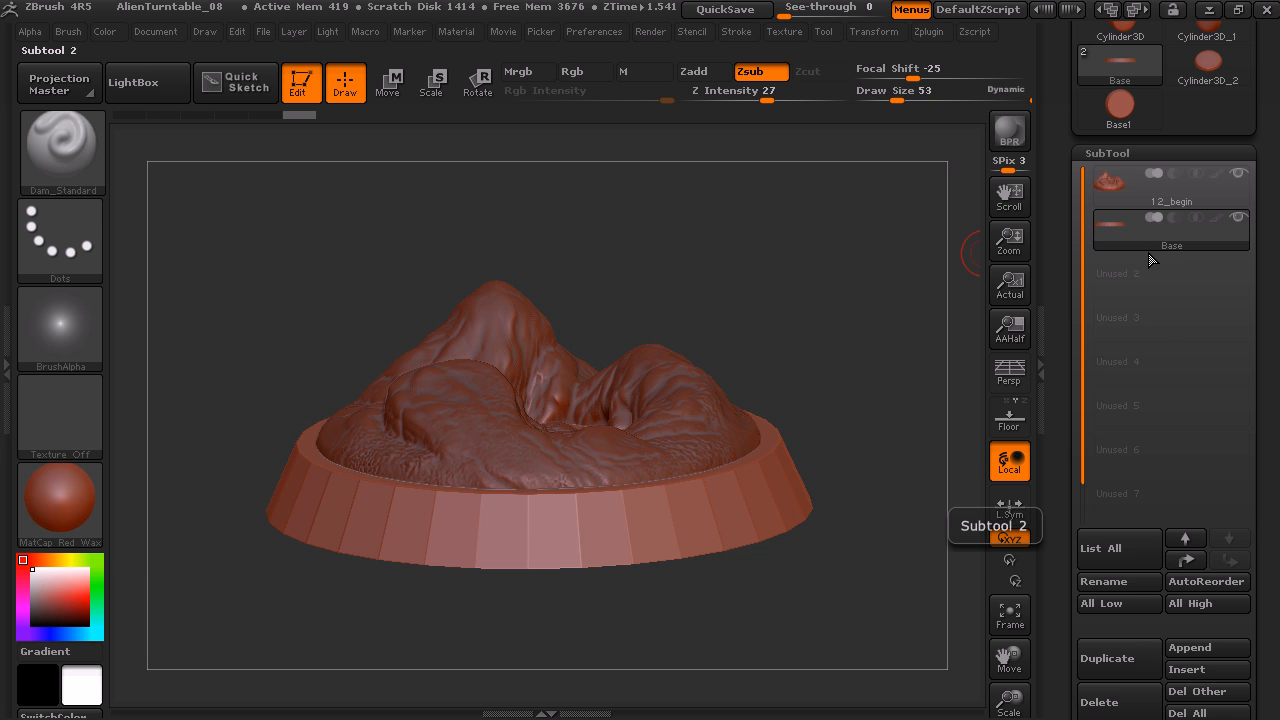
{"action": "mouse_move", "coordinate": [1150, 259]}
{"action": "left_click_drag", "start_coordinate": [960, 402], "coordinate": [857, 426]}
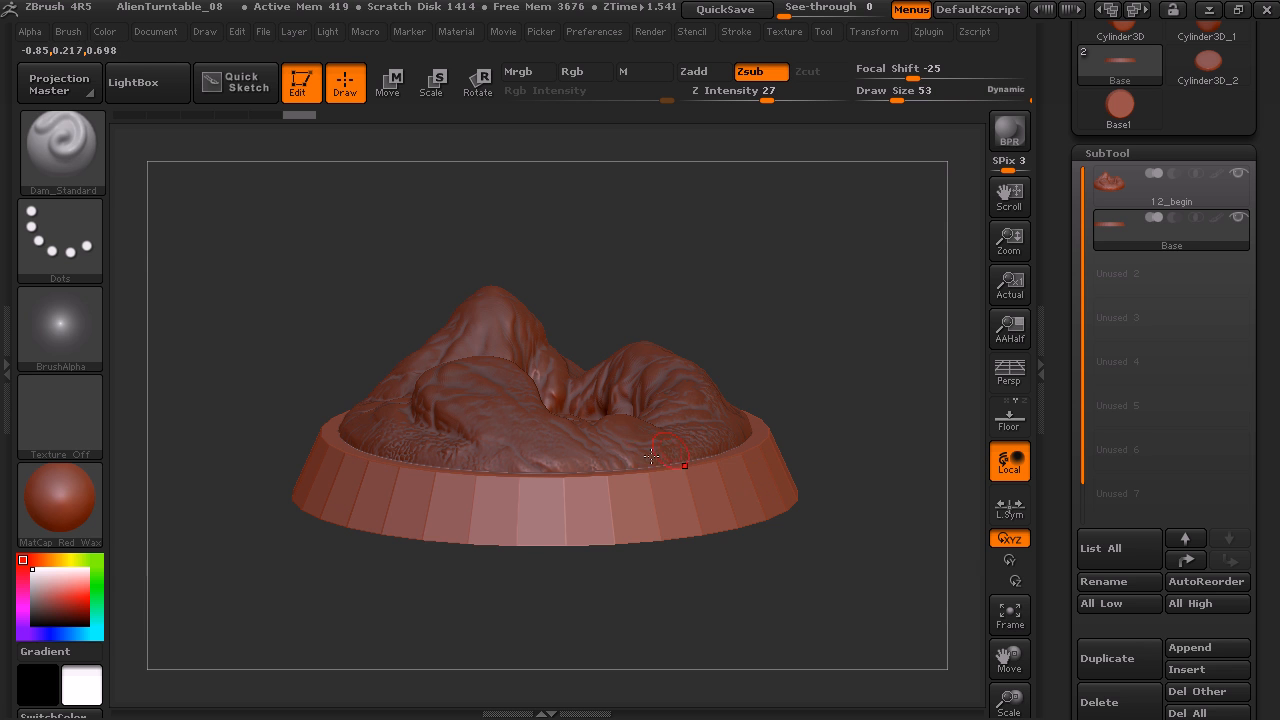
{"action": "left_click_drag", "start_coordinate": [811, 334], "coordinate": [849, 376]}
{"action": "left_click_drag", "start_coordinate": [843, 311], "coordinate": [849, 323], "text": "alt"}
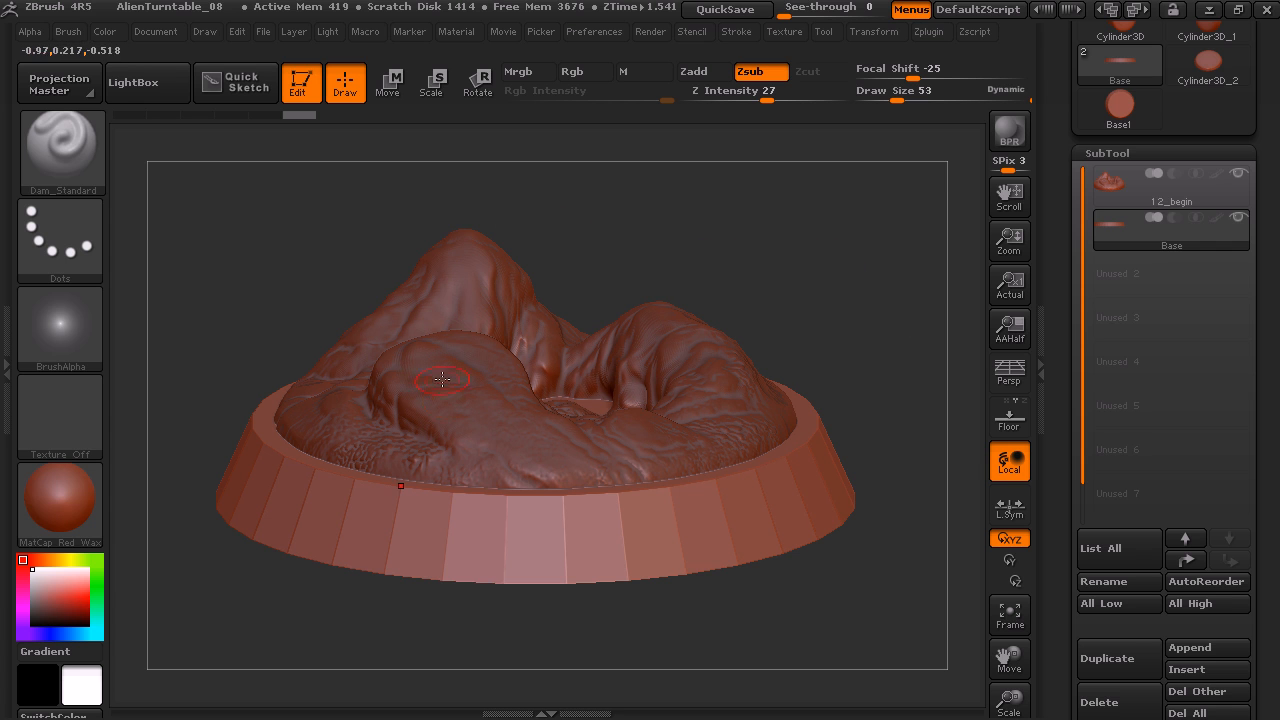
{"action": "mouse_move", "coordinate": [829, 305]}
{"action": "left_mouse_down"}
{"action": "mouse_move", "coordinate": [865, 281]}
{"action": "mouse_move", "coordinate": [866, 360]}
{"action": "mouse_move", "coordinate": [872, 288]}
{"action": "left_mouse_up"}
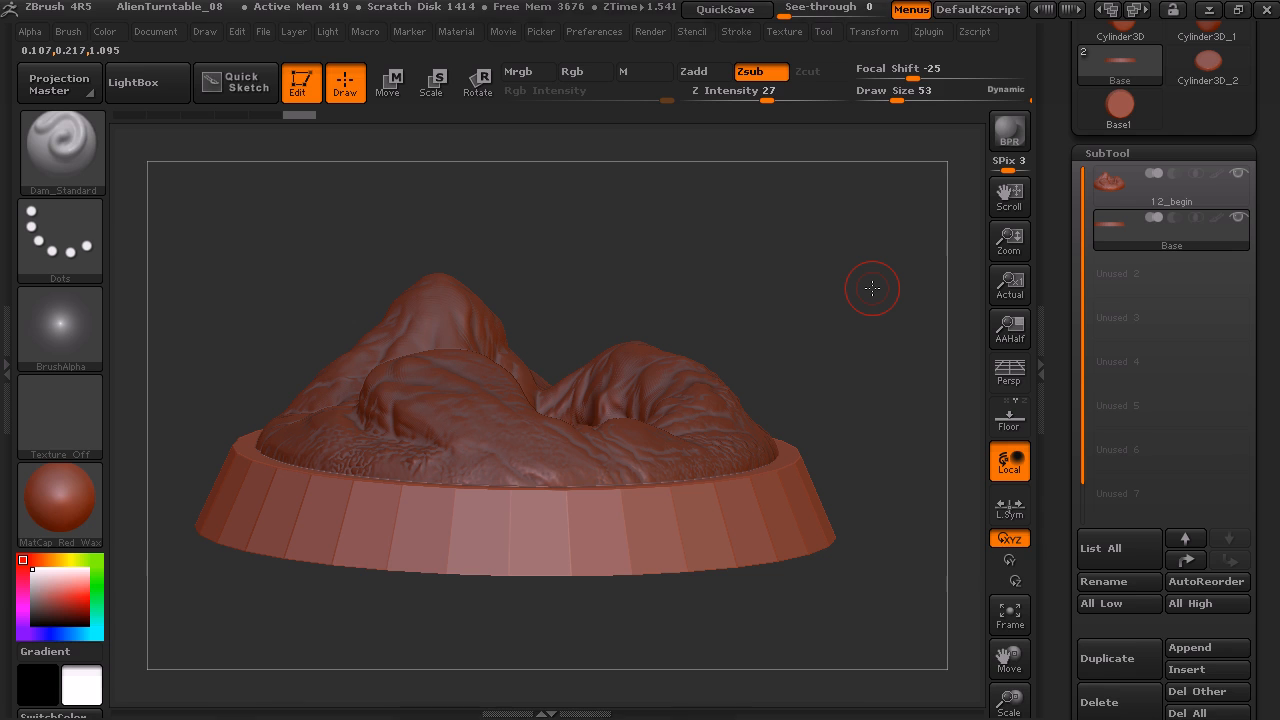